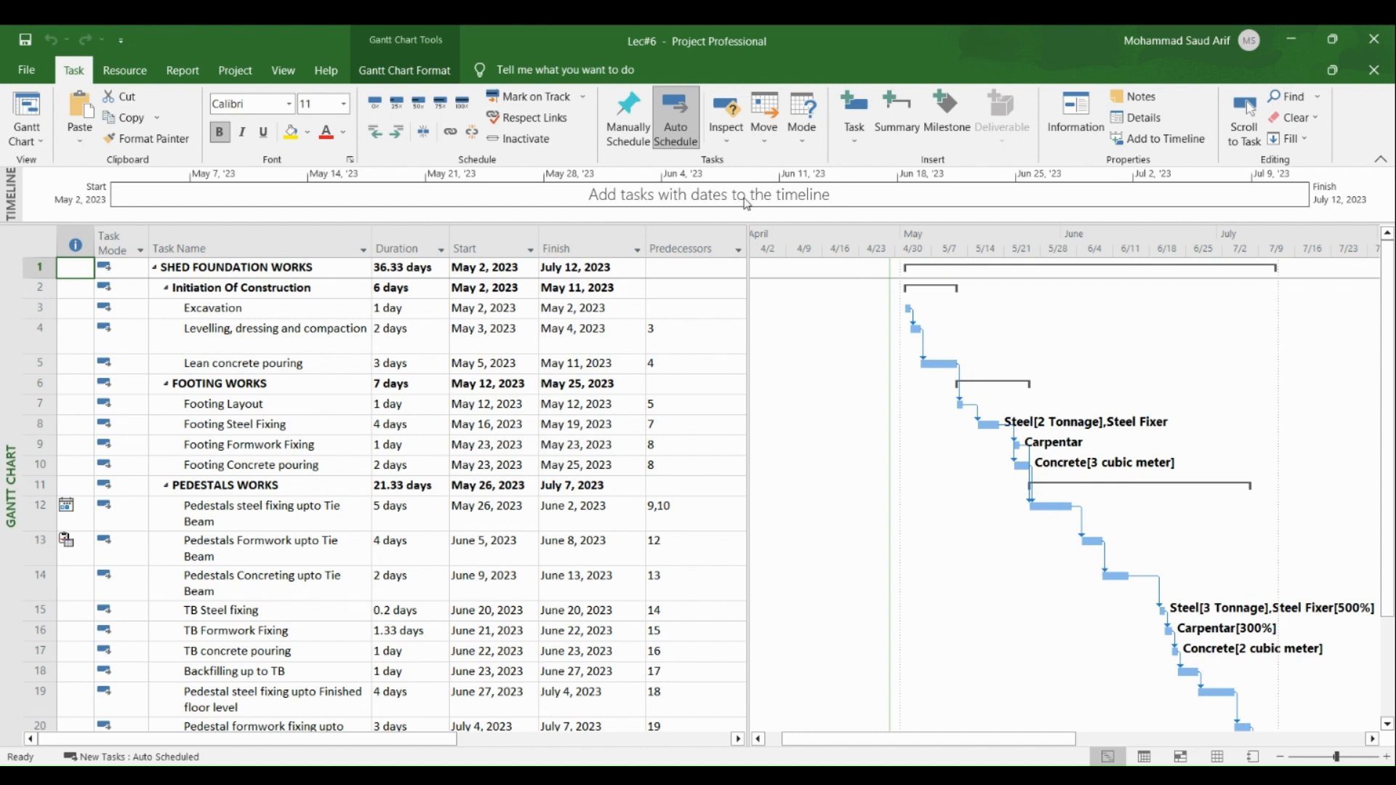
click(313, 273)
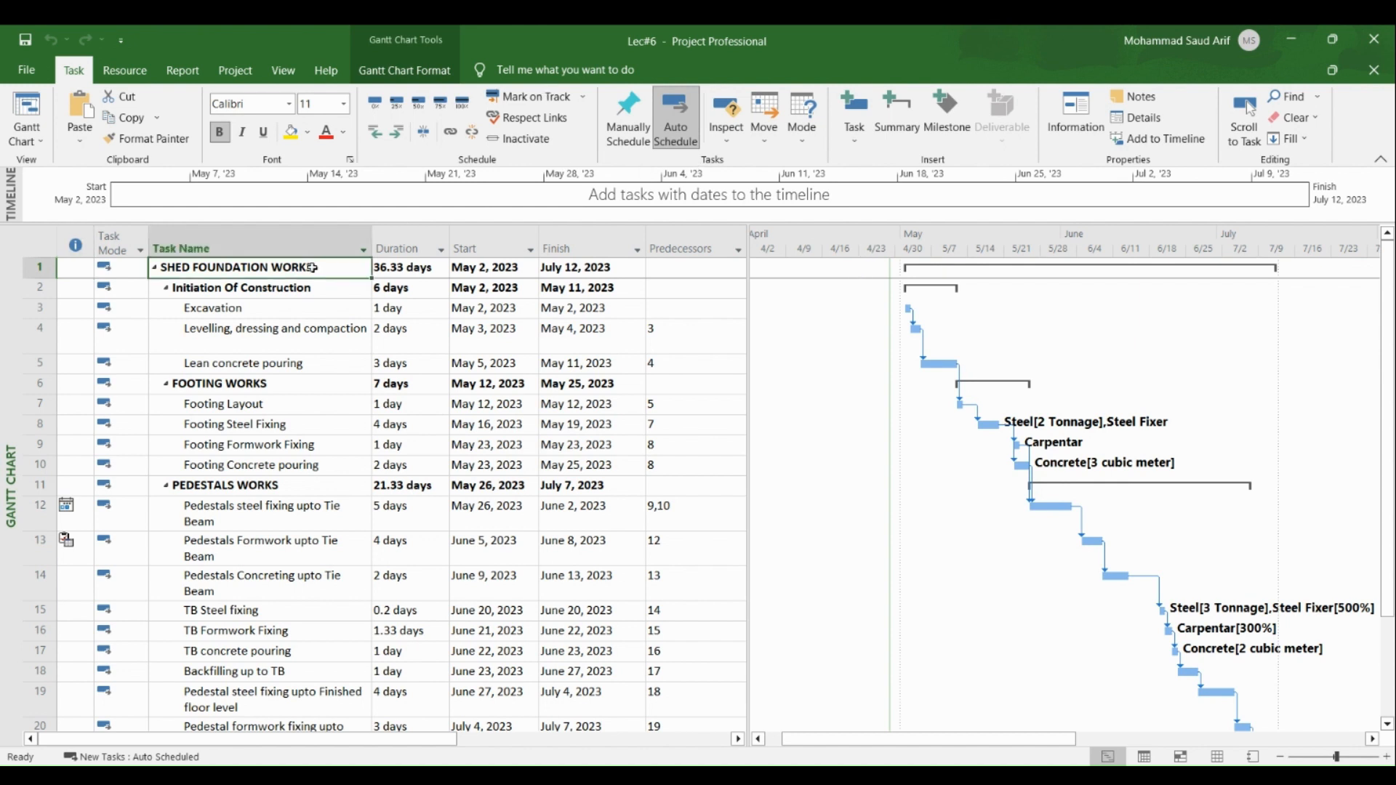
click(309, 308)
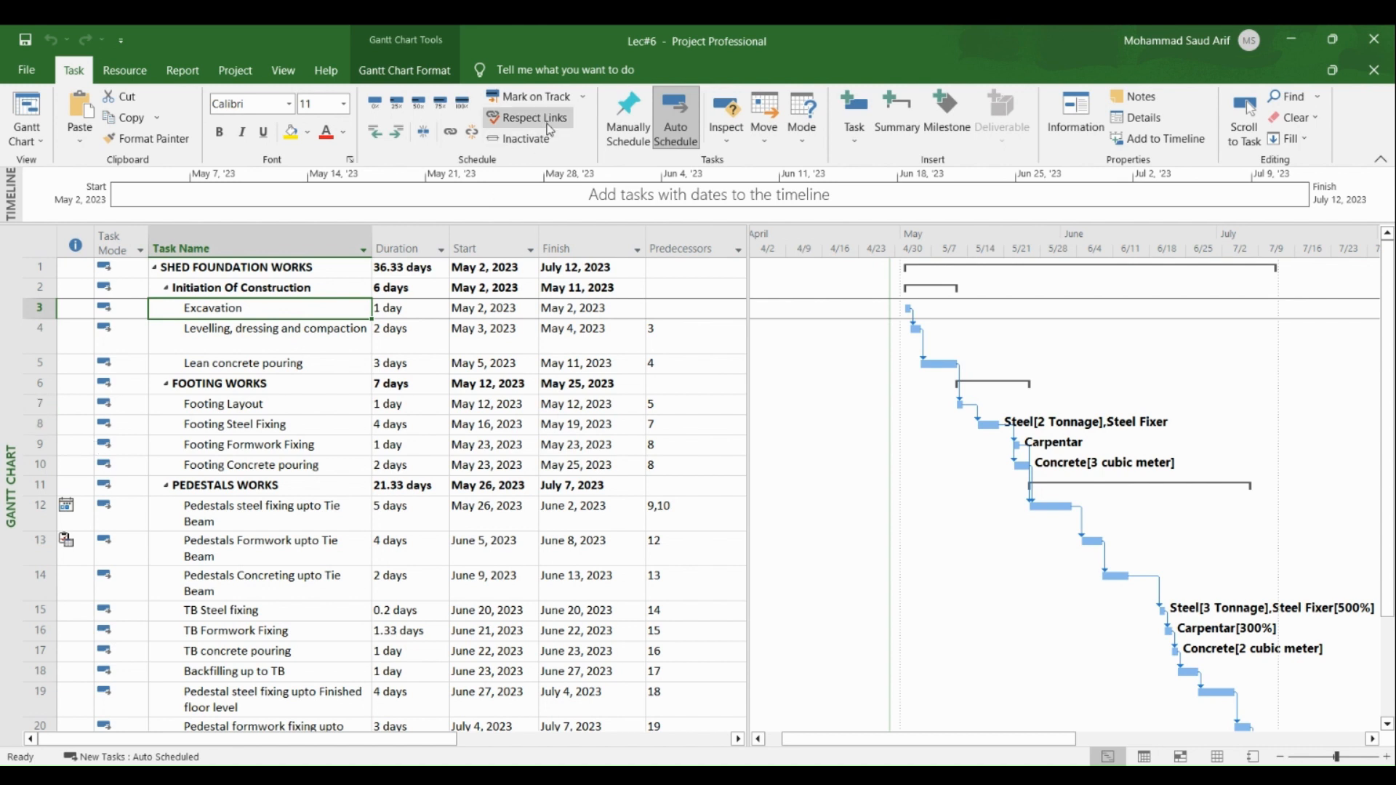
click(377, 76)
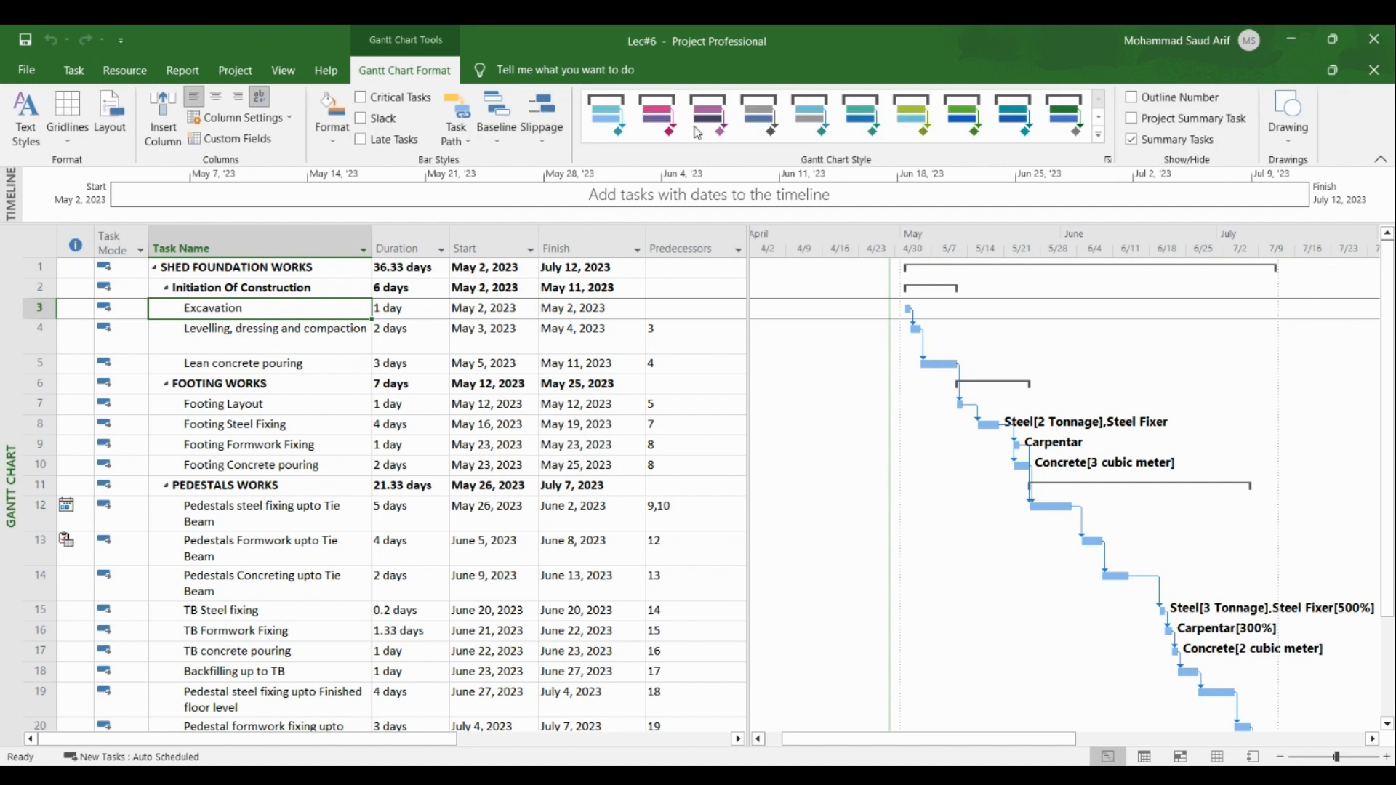
click(373, 102)
Step: Switch to the Resource Sheet view and apply the Entry table to the resource list
right_click(13, 387)
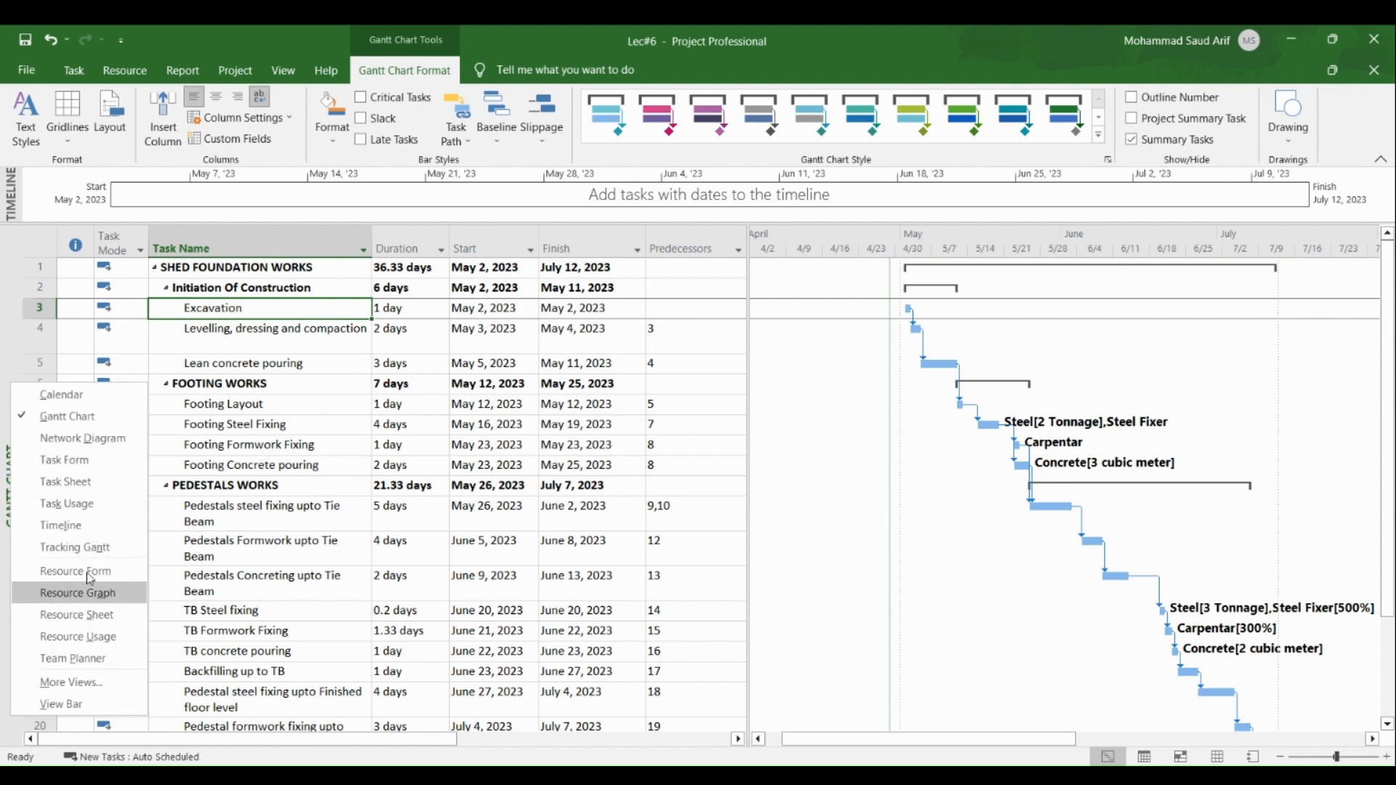
click(101, 618)
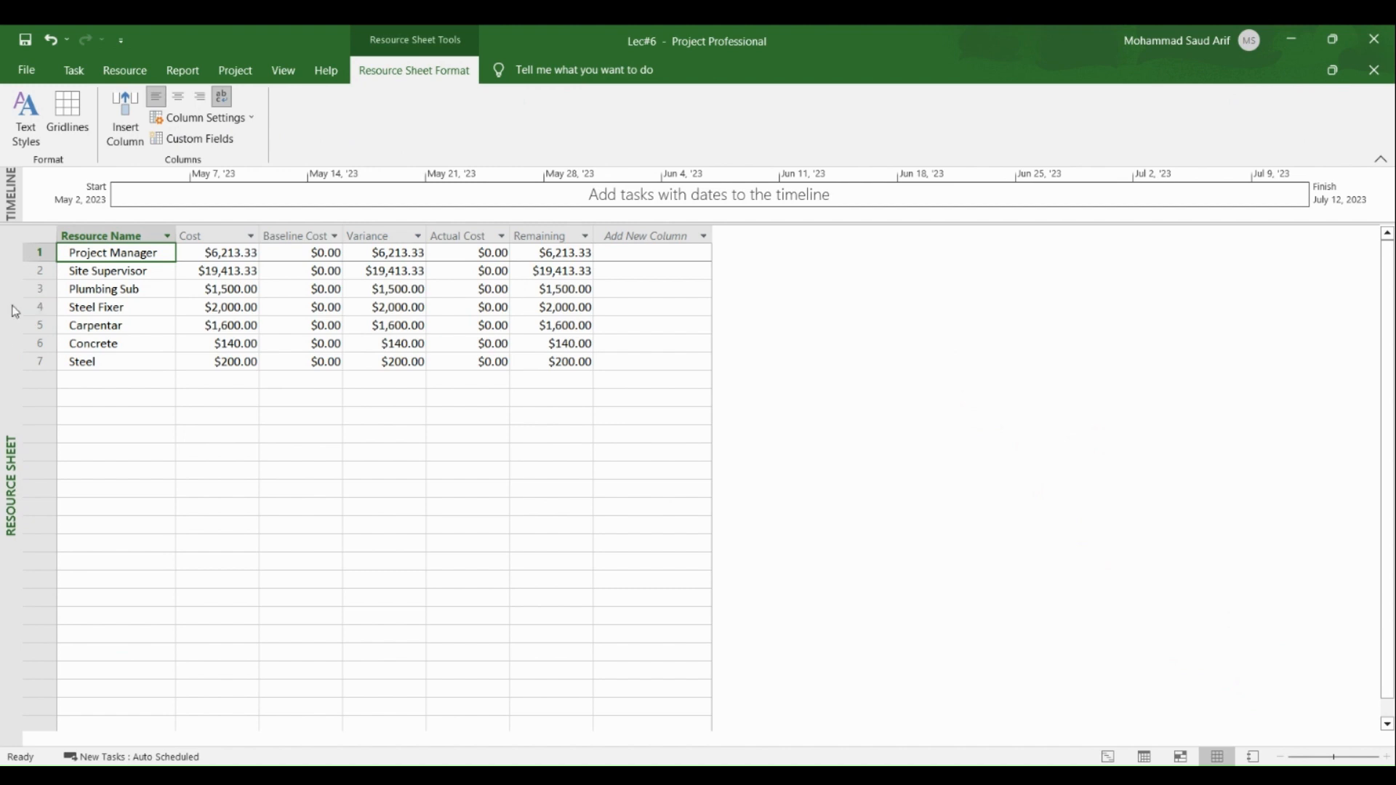
right_click(22, 231)
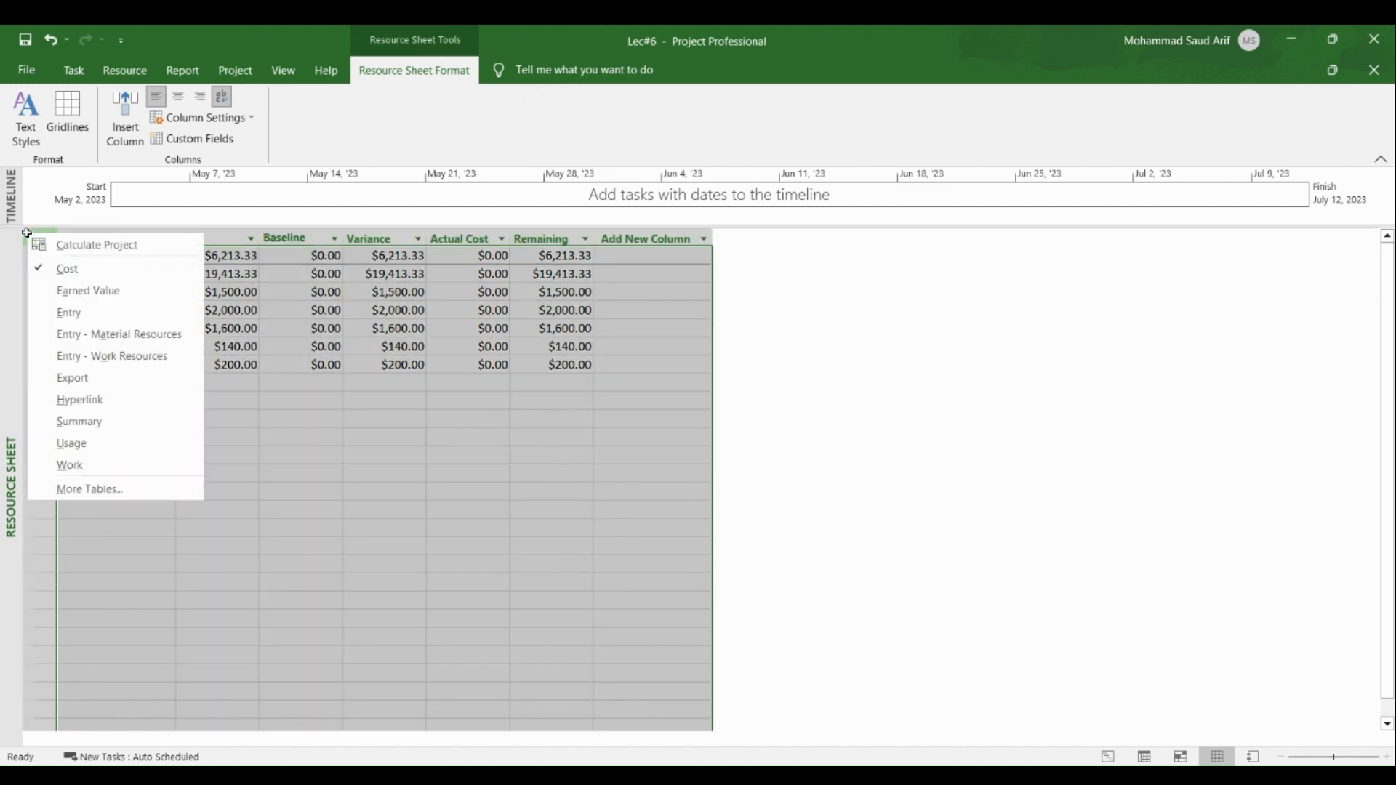
click(50, 312)
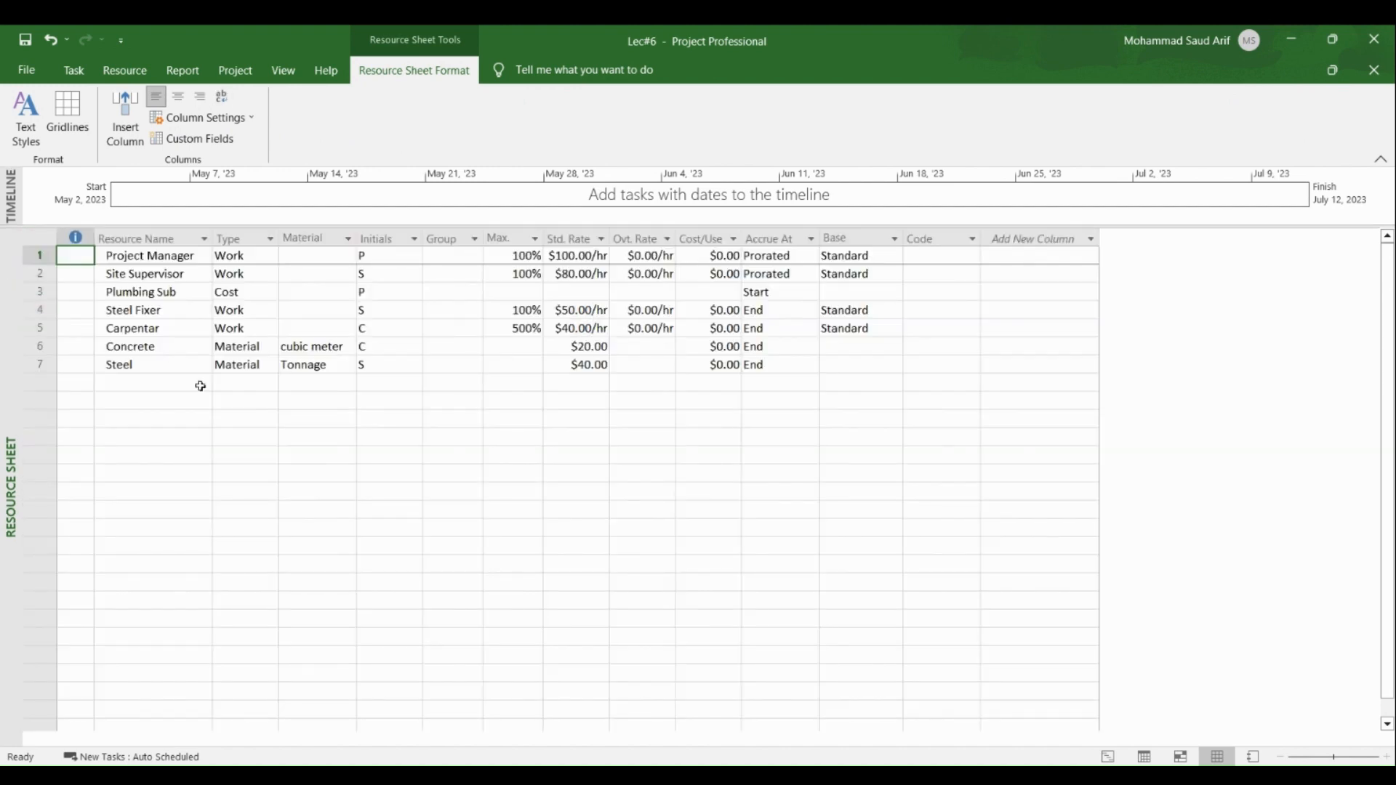
right_click(5, 368)
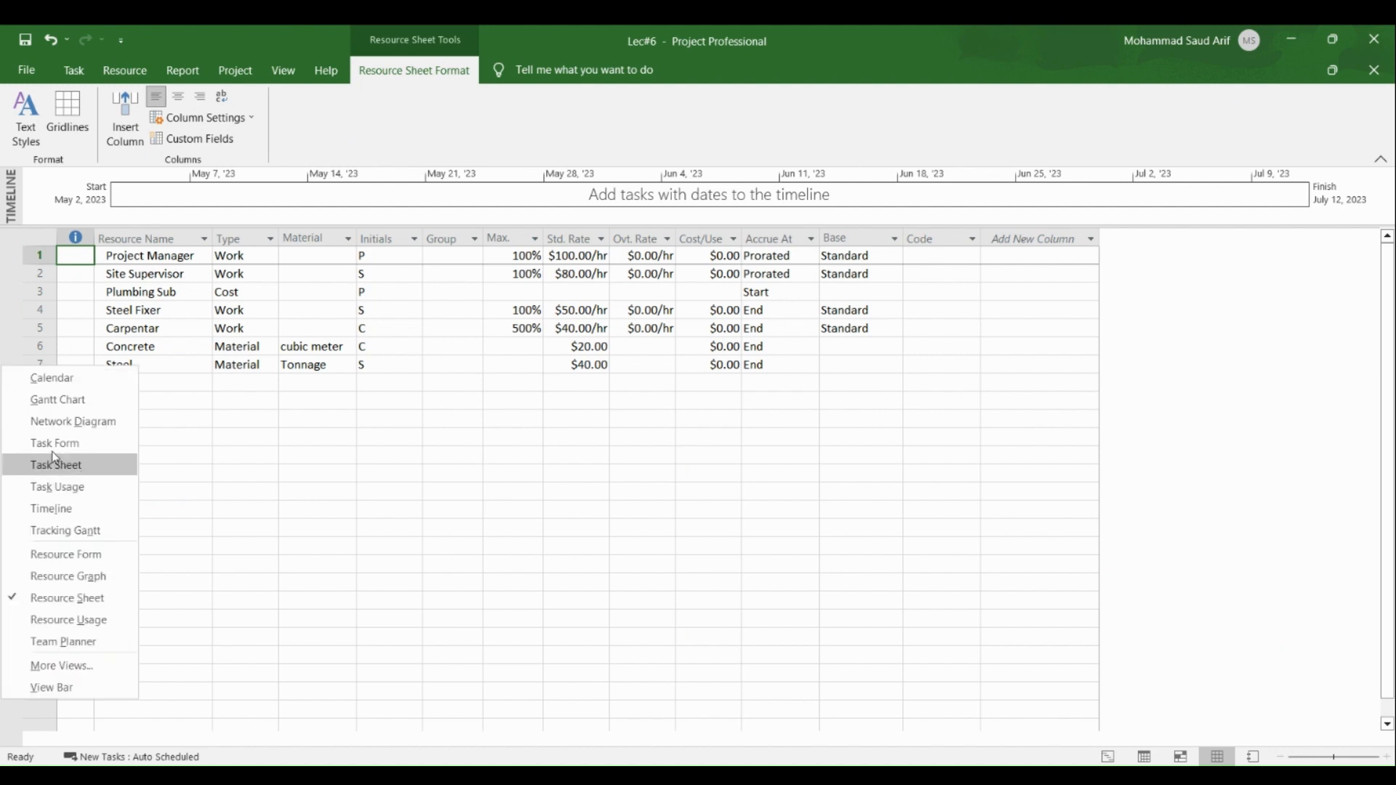
click(64, 400)
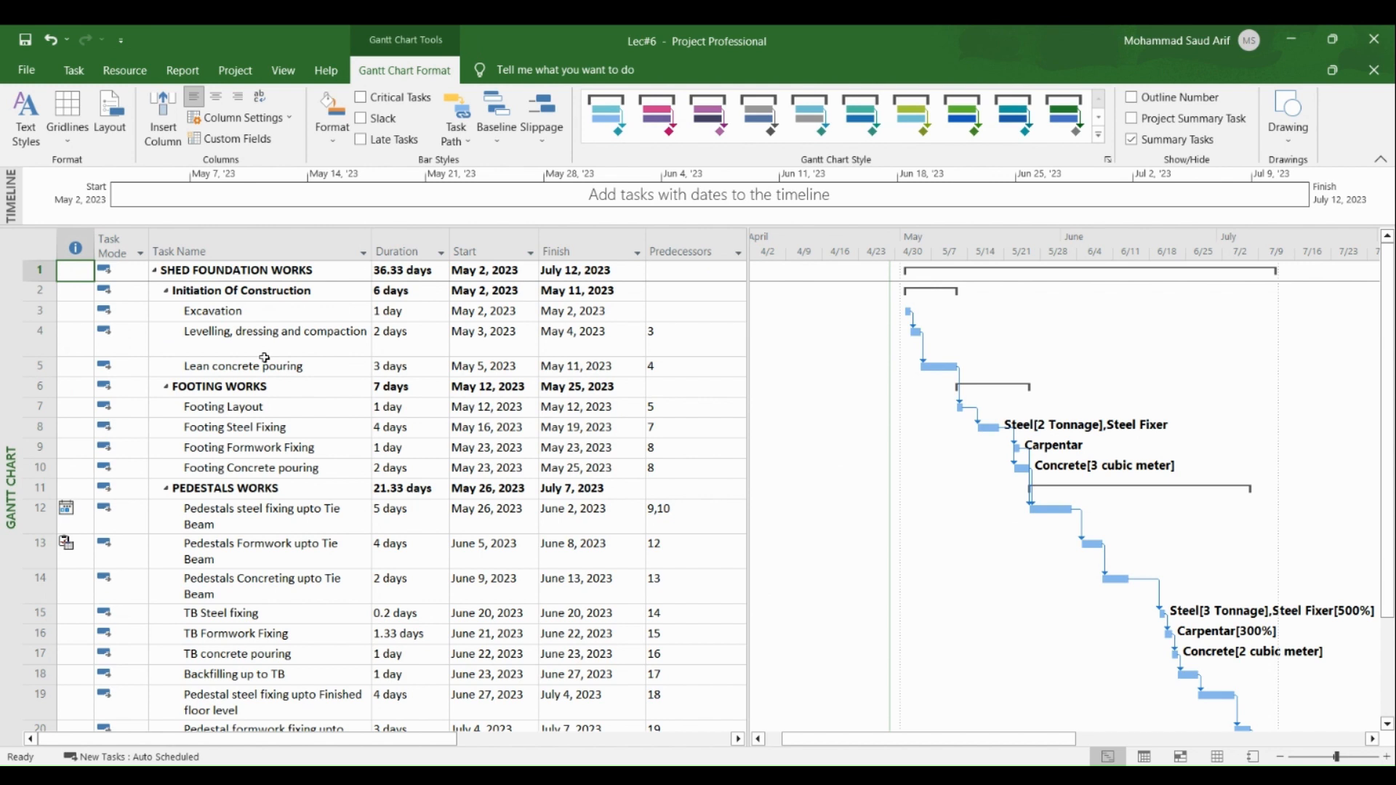
right_click(14, 381)
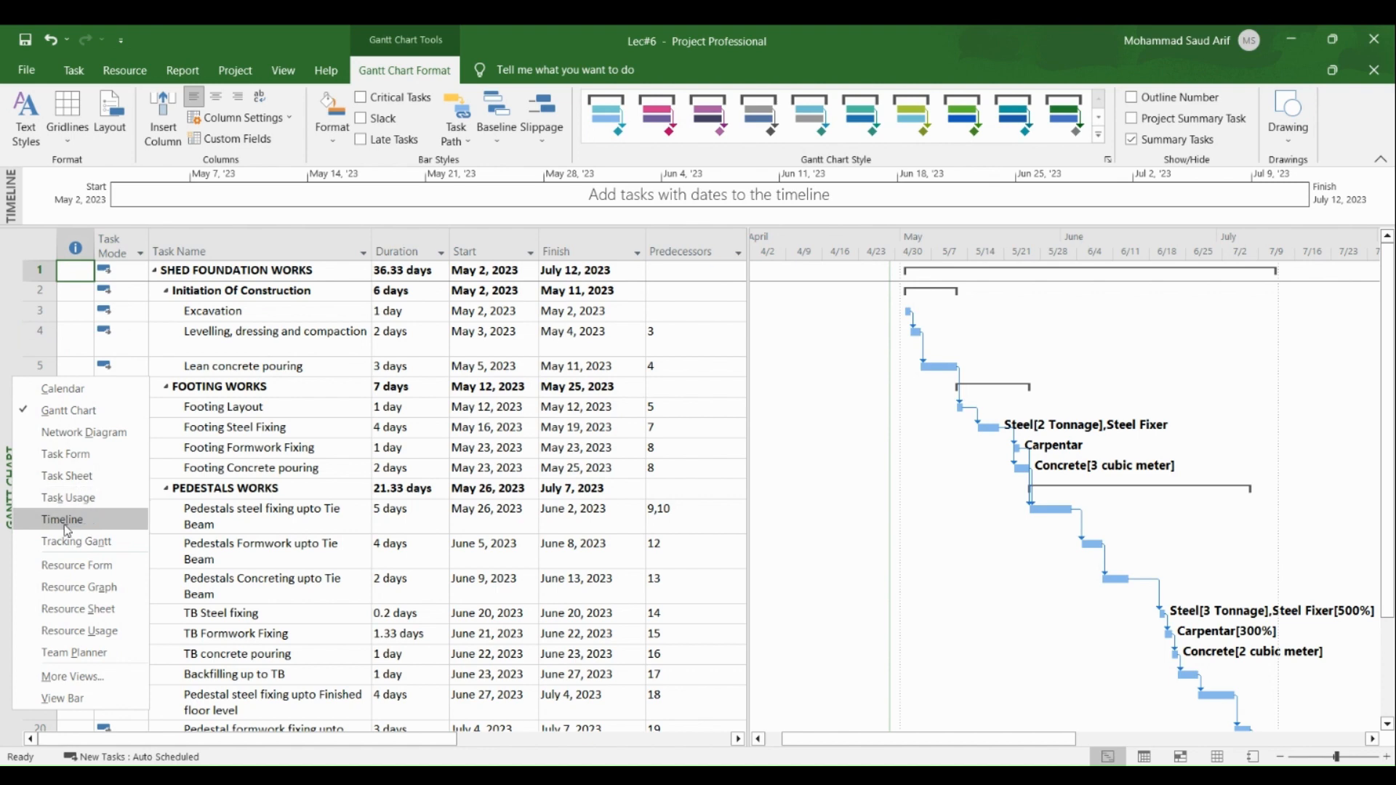
click(106, 609)
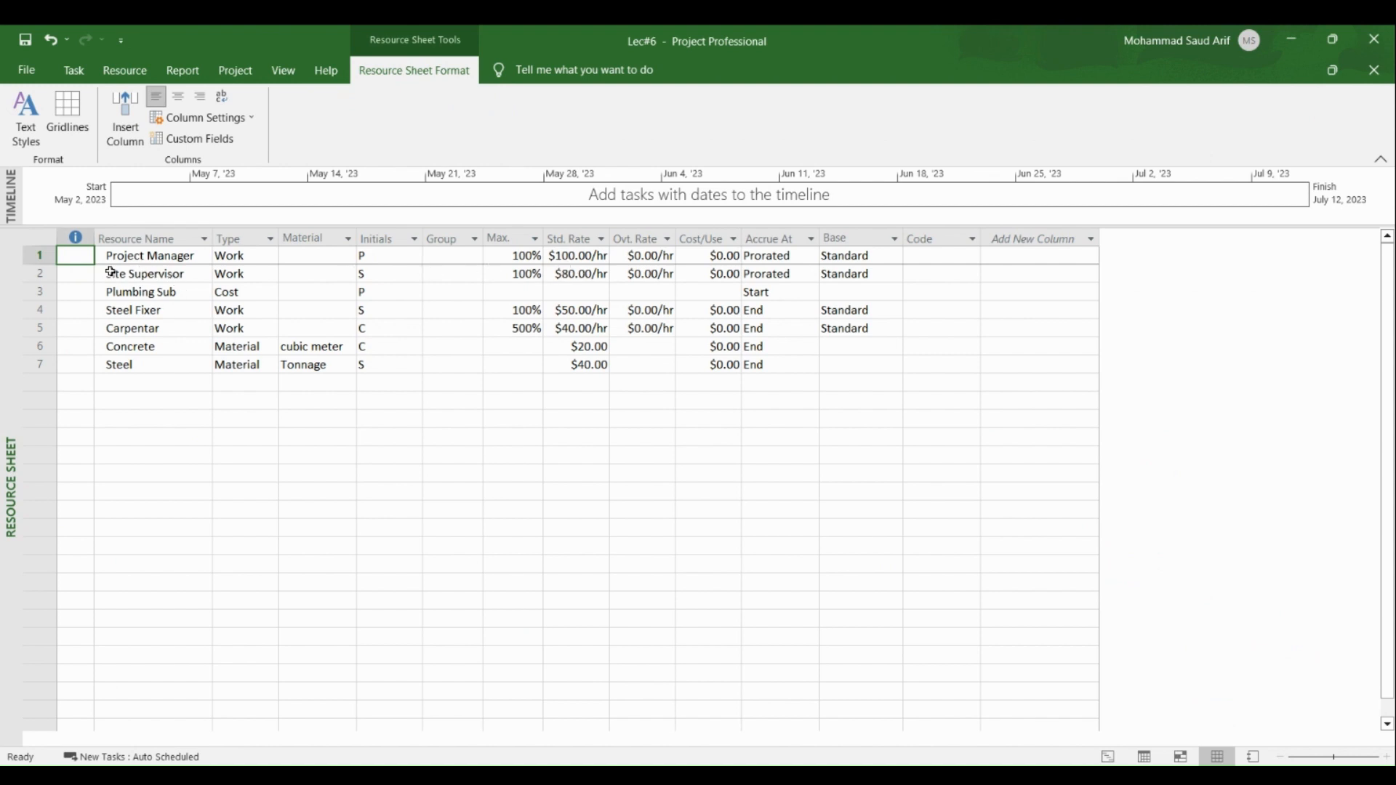
Step: Examine the resources from Project Manager to Steel, including the Site Supervisor's rates and the Plumbing Sub's accrual setting
click(32, 260)
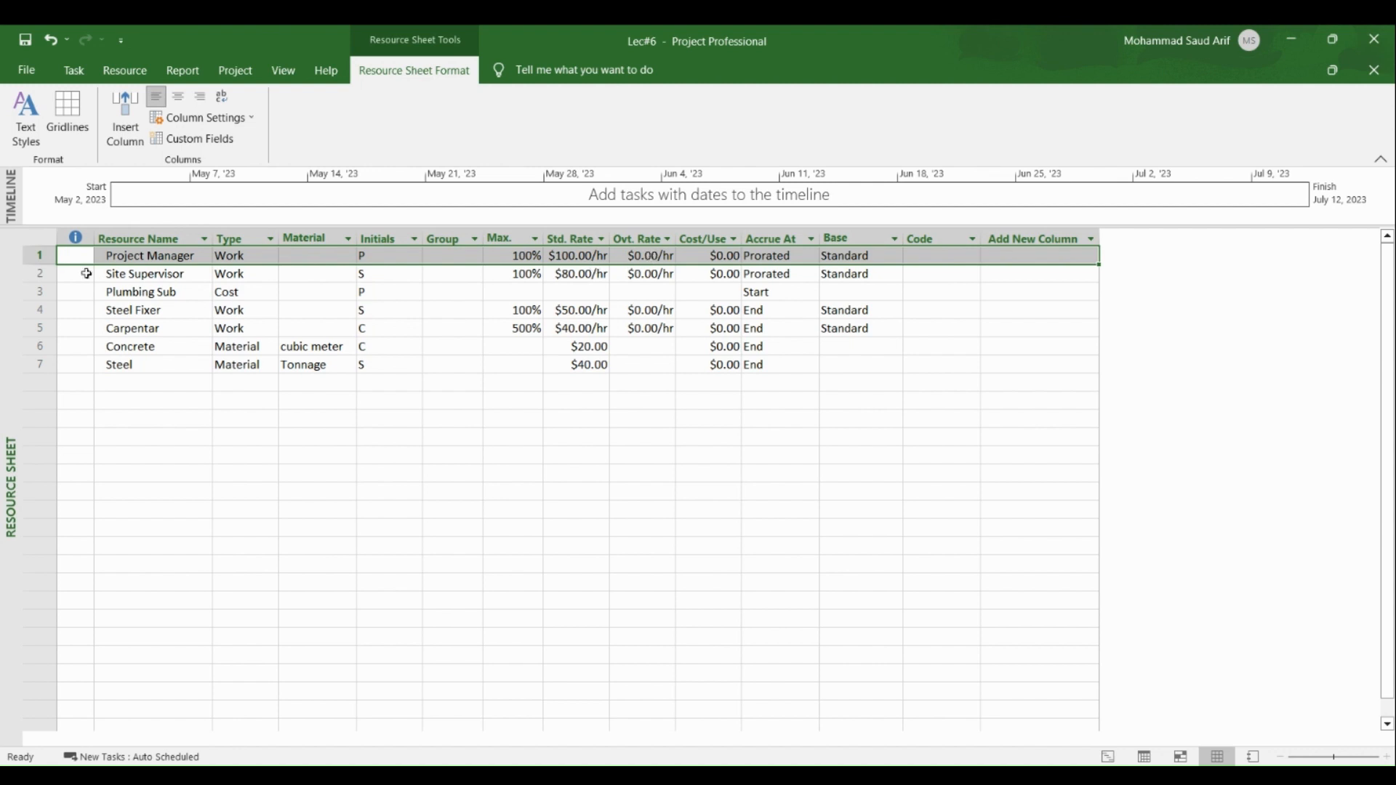
click(34, 274)
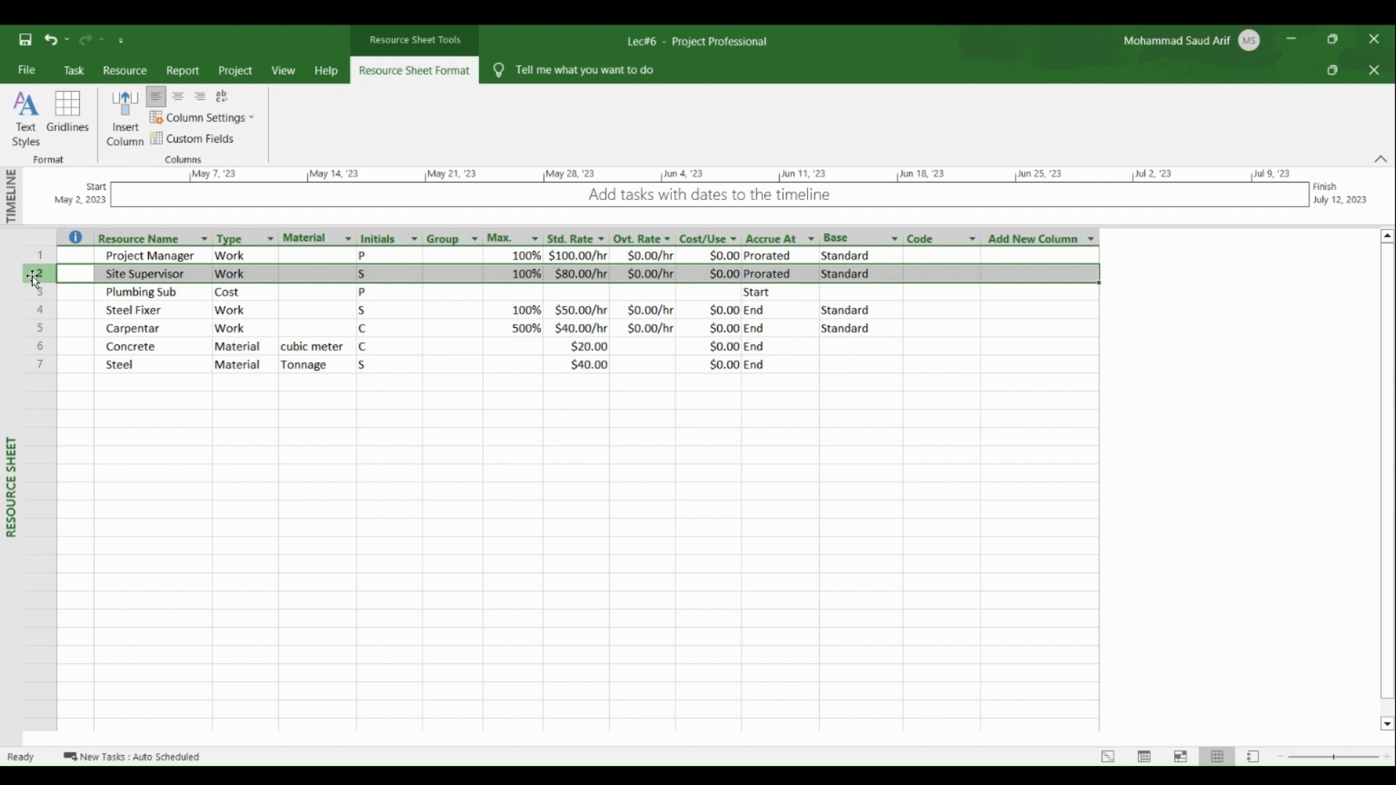
click(641, 277)
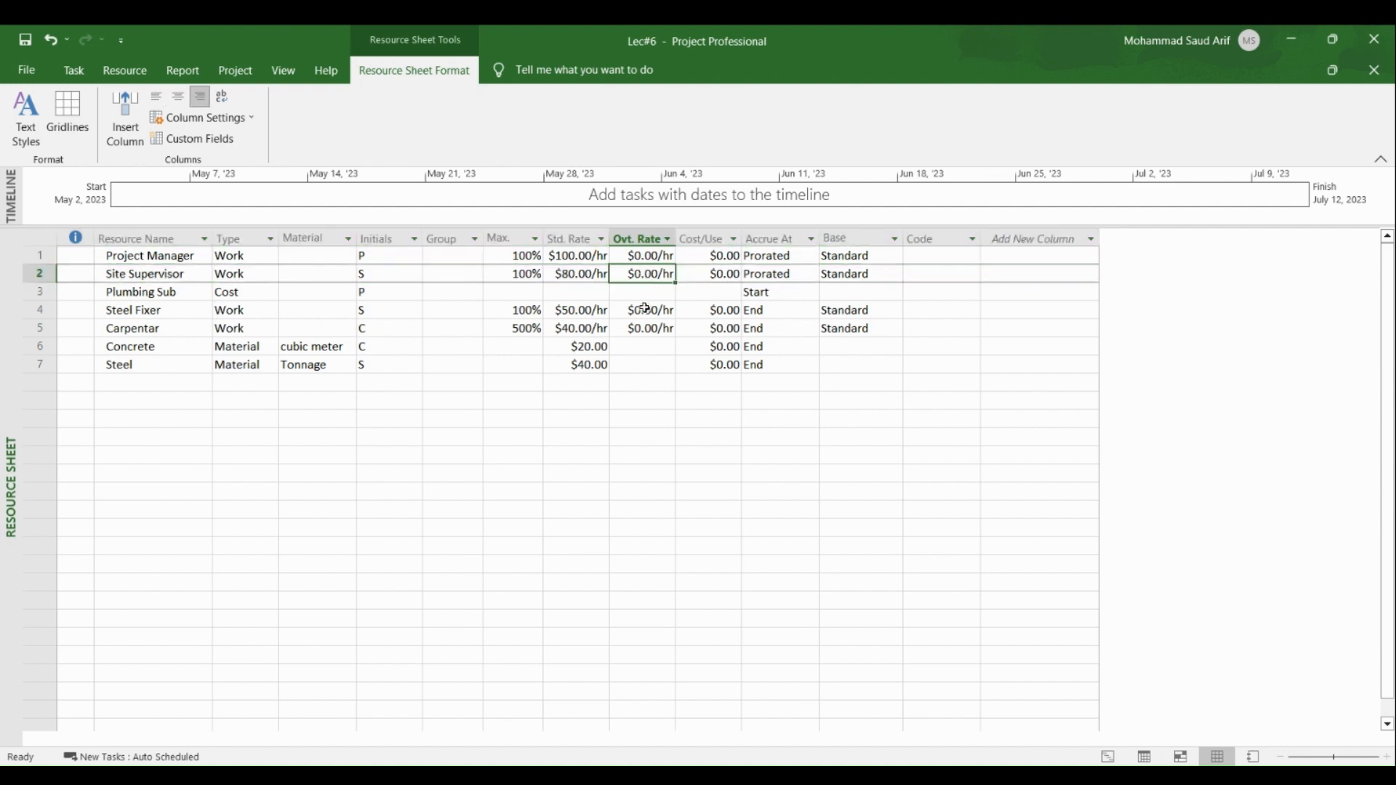
click(585, 273)
click(164, 294)
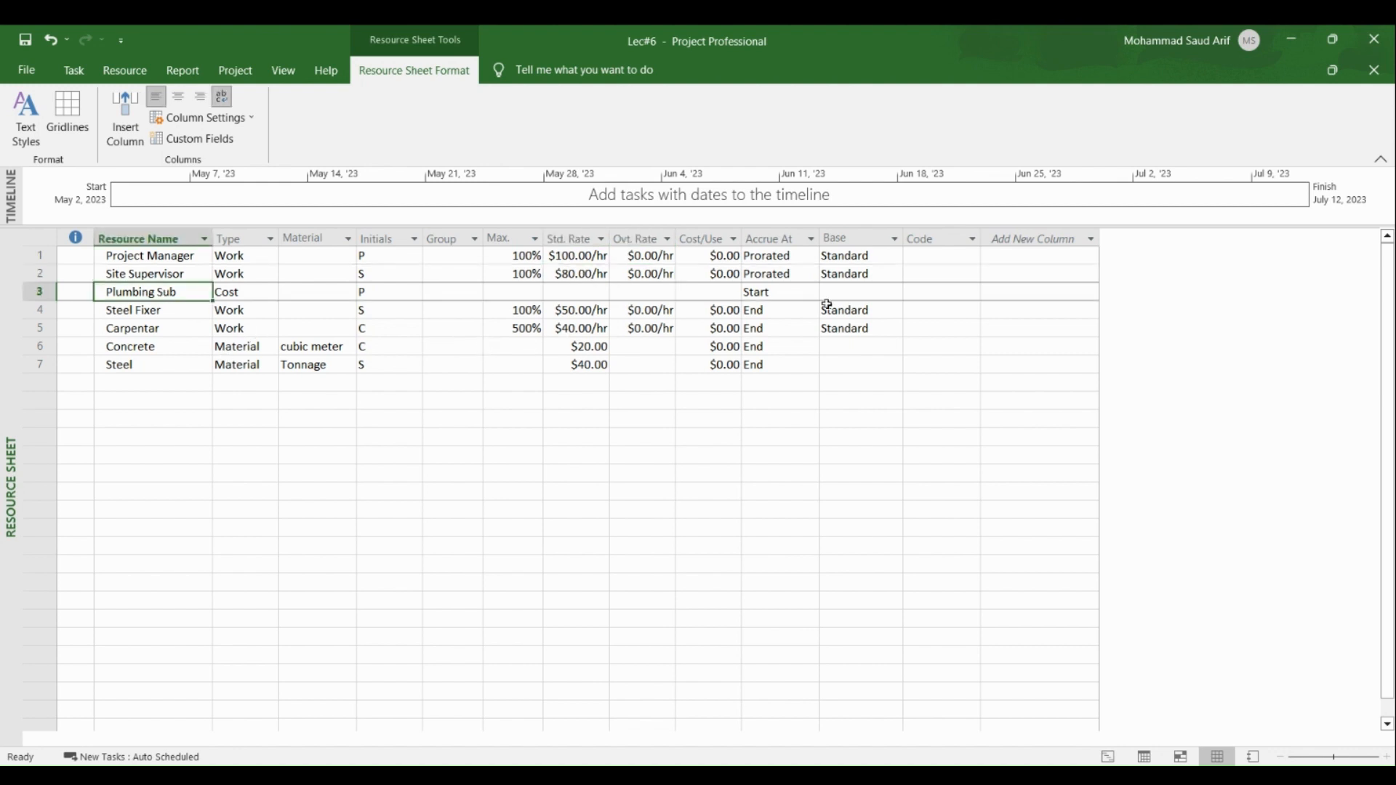
click(784, 294)
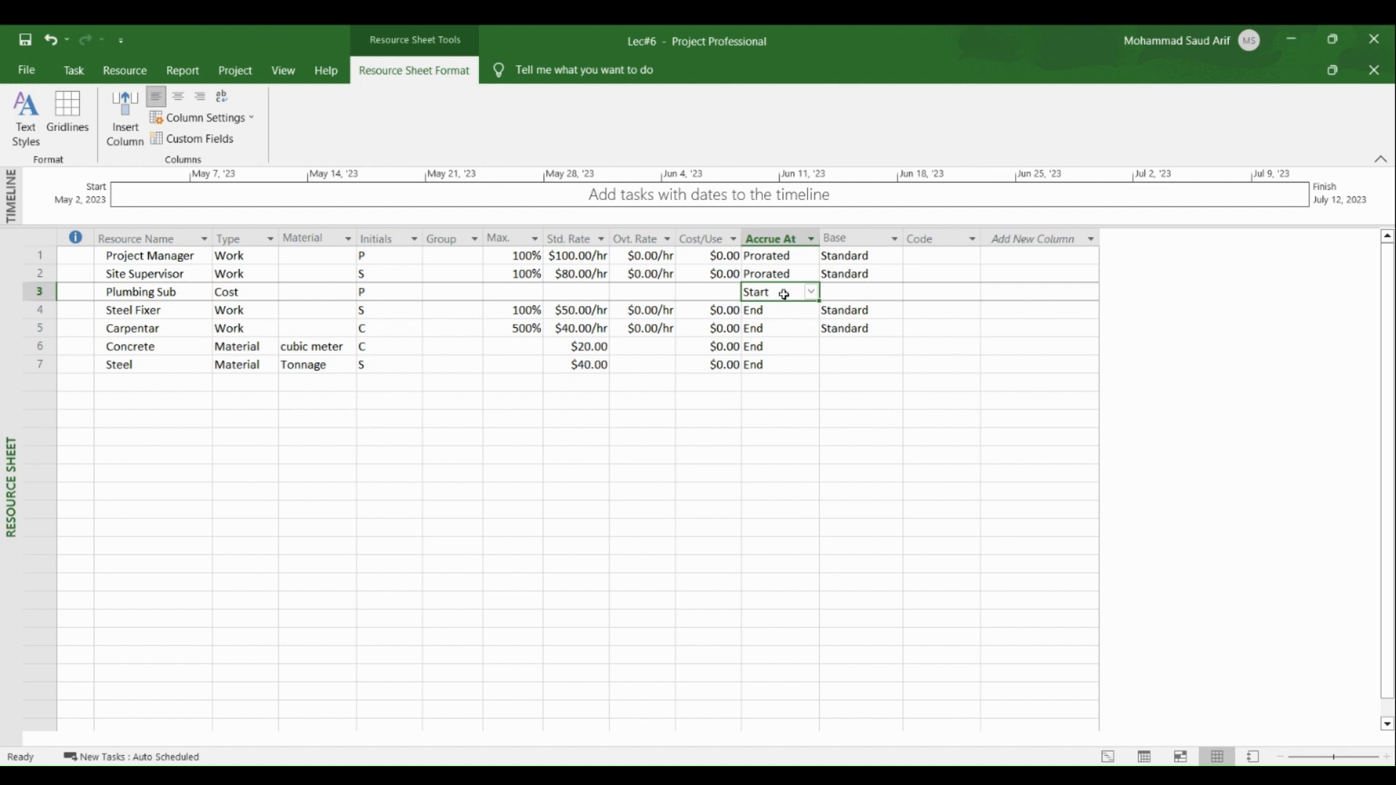
click(152, 312)
click(154, 331)
click(156, 349)
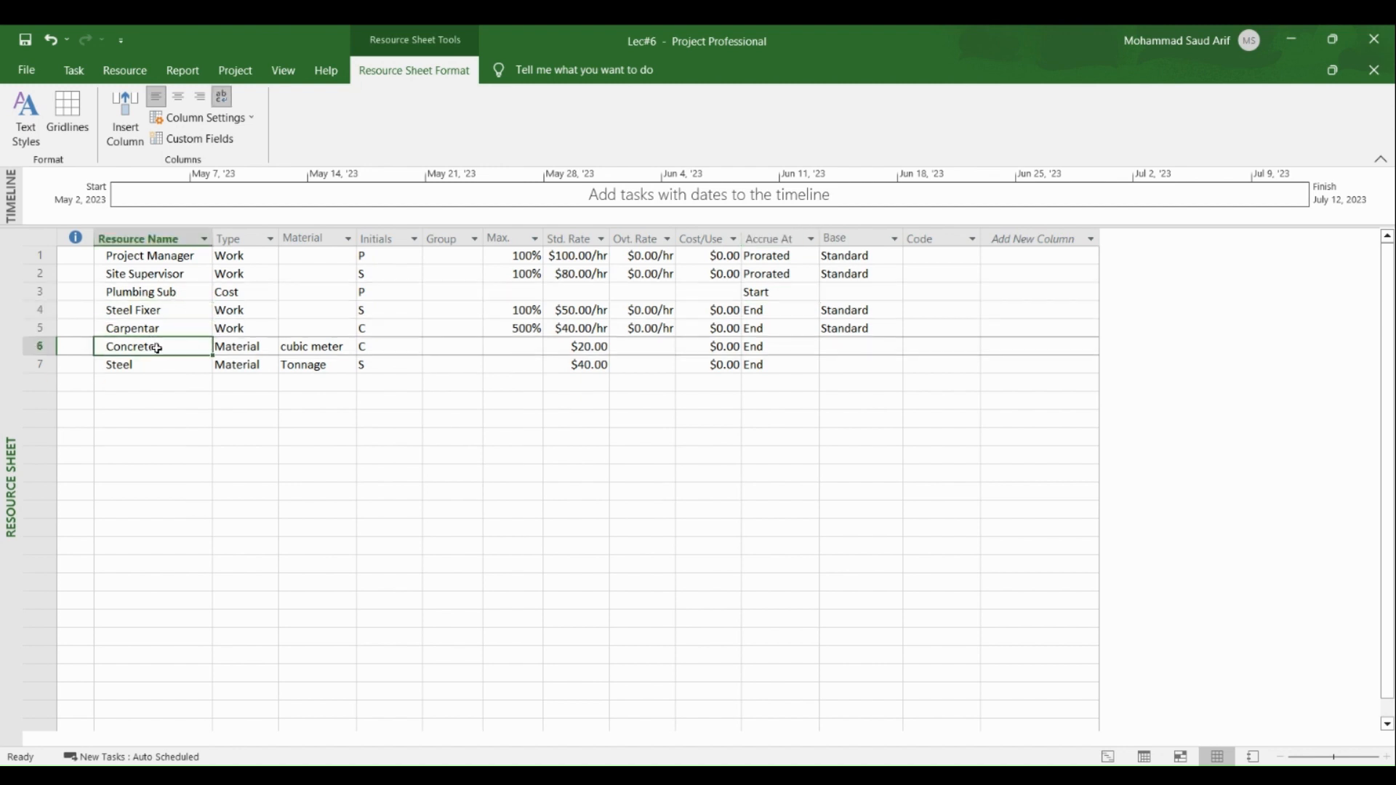
click(151, 366)
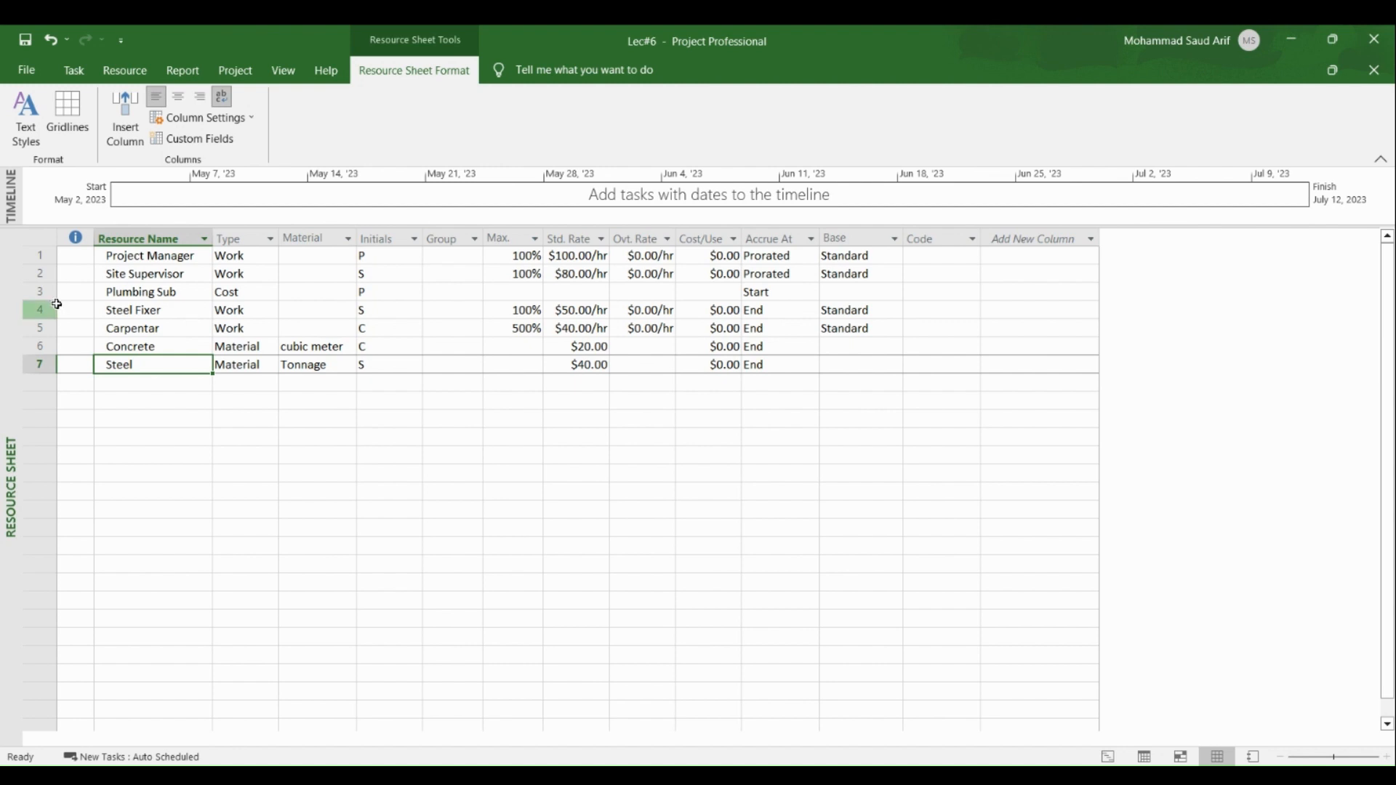
Step: Return to the Gantt Chart view and review the start, finish and status dates in the Project Information
right_click(7, 309)
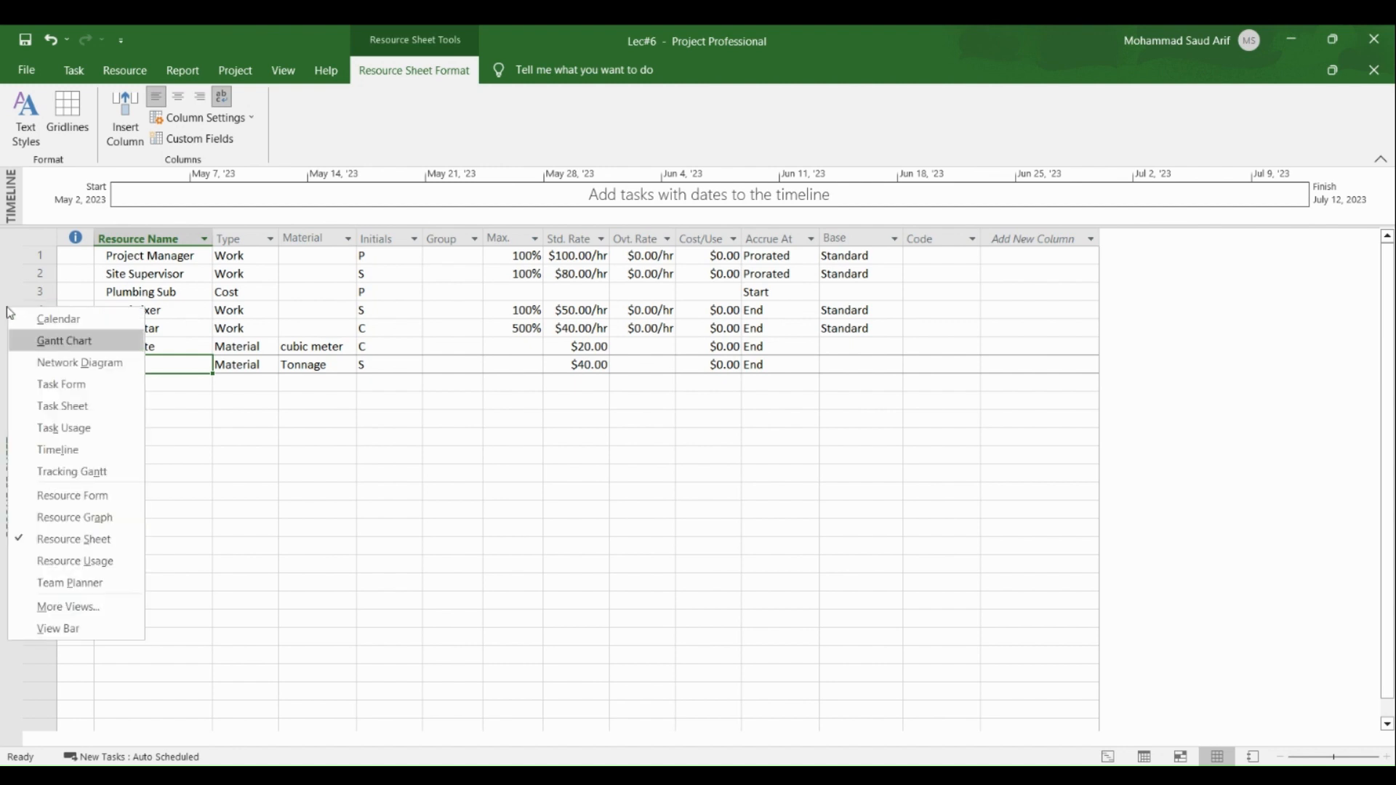
click(64, 342)
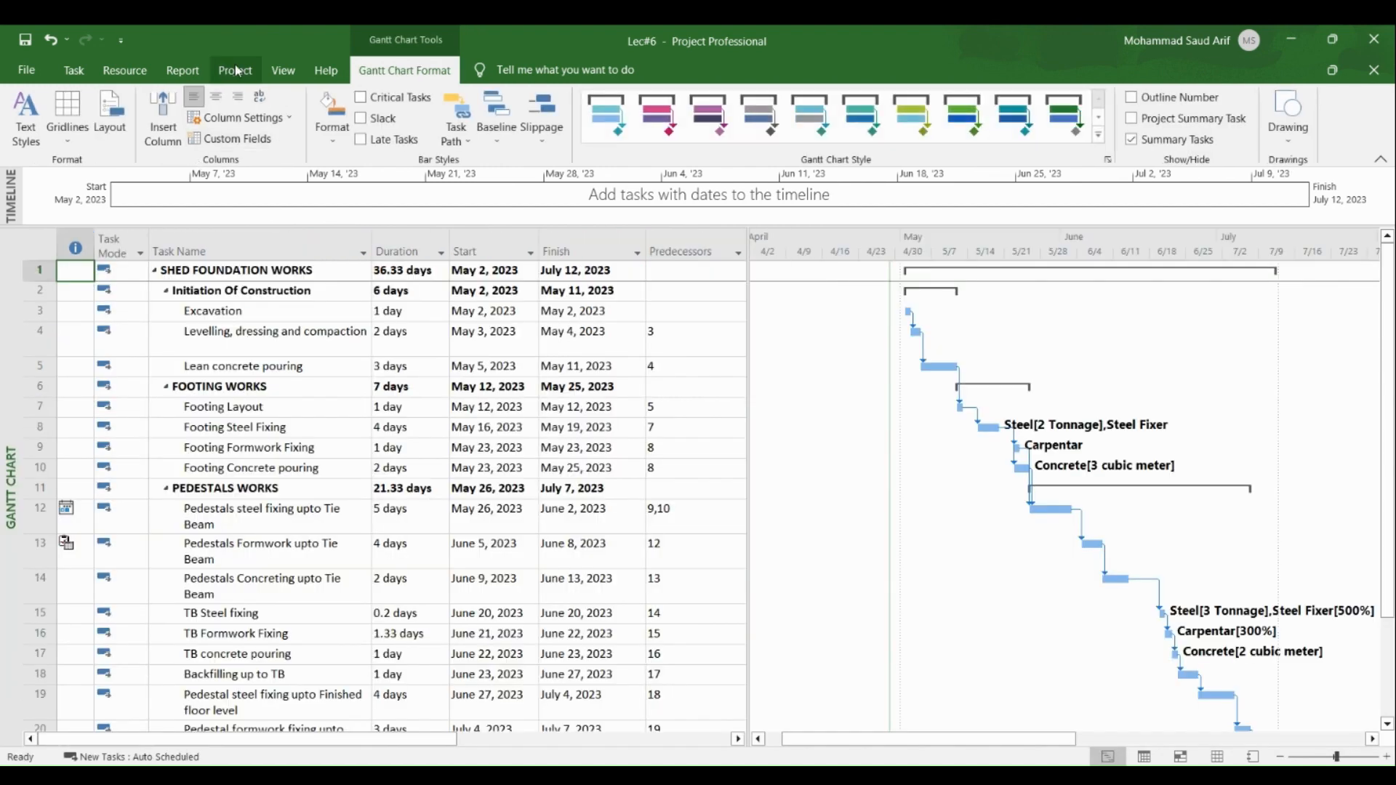
click(237, 71)
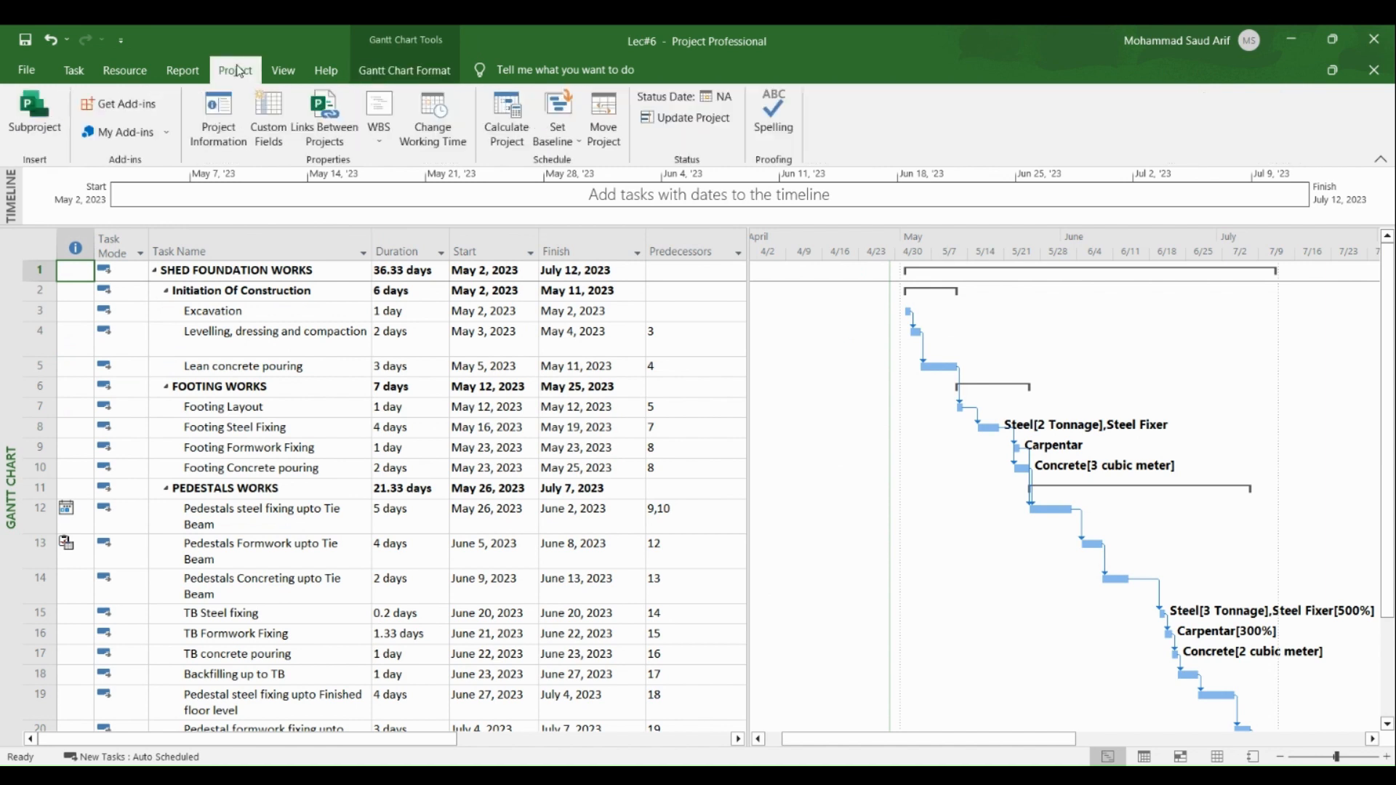
click(239, 115)
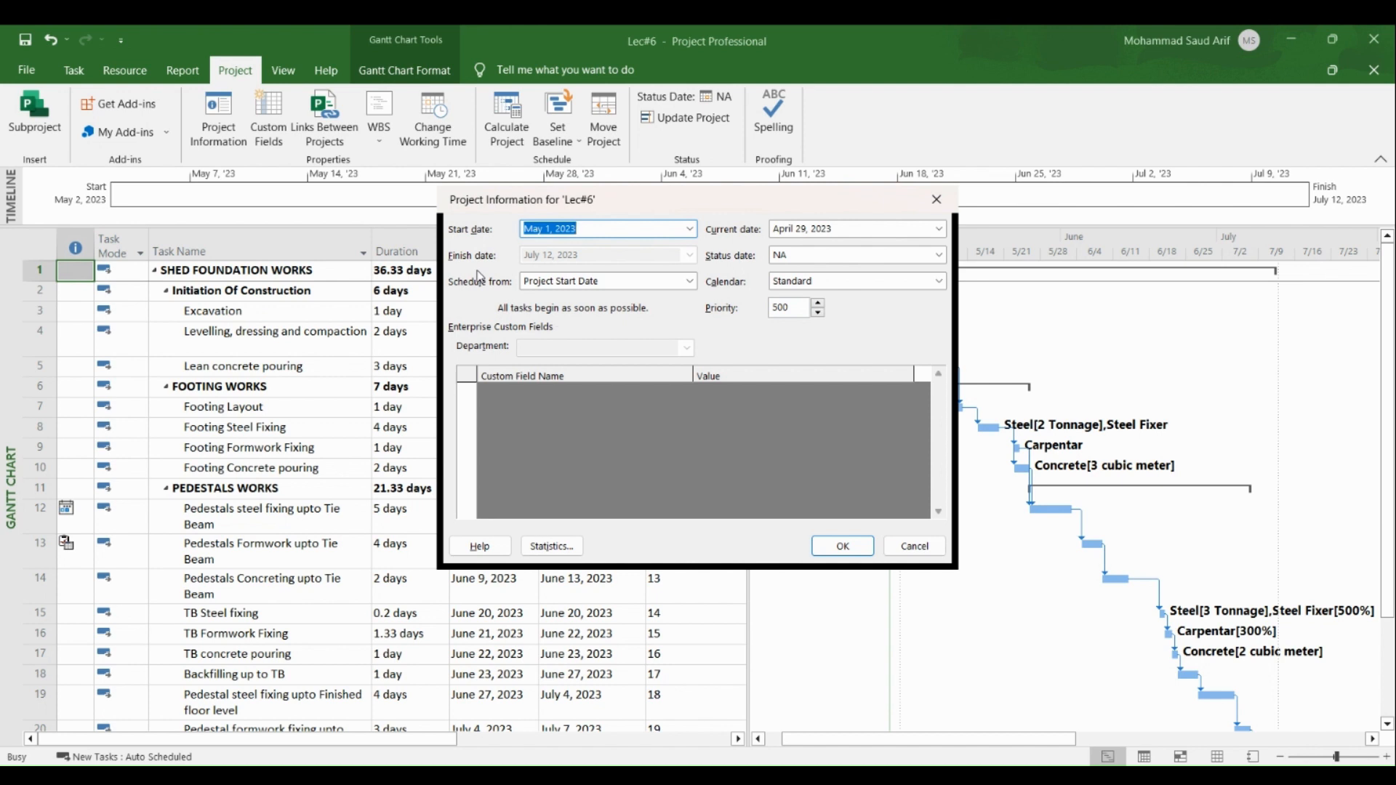
click(937, 199)
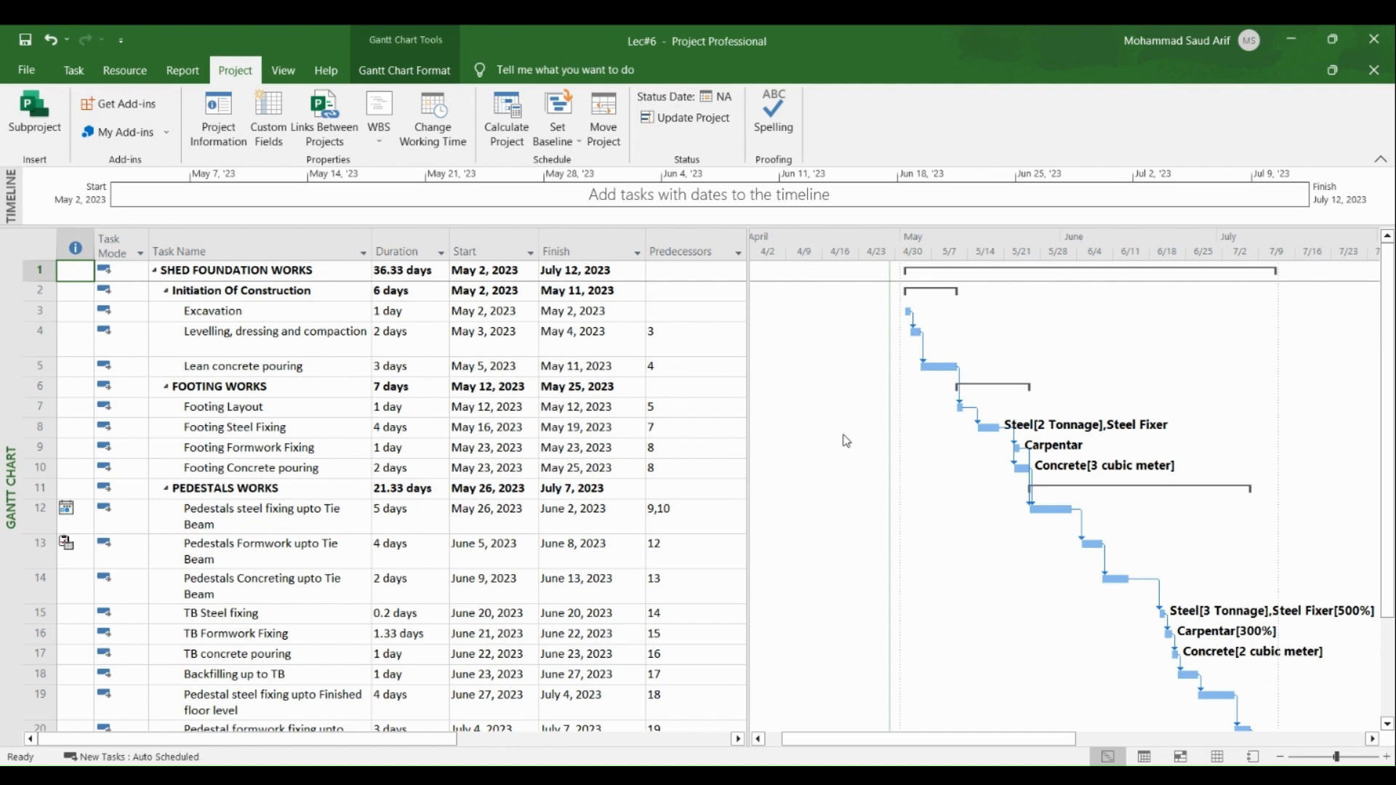
Step: Apply the Cost table to the task list and check the total and baseline cost of SHED FOUNDATION WORKS
click(42, 241)
right_click(42, 241)
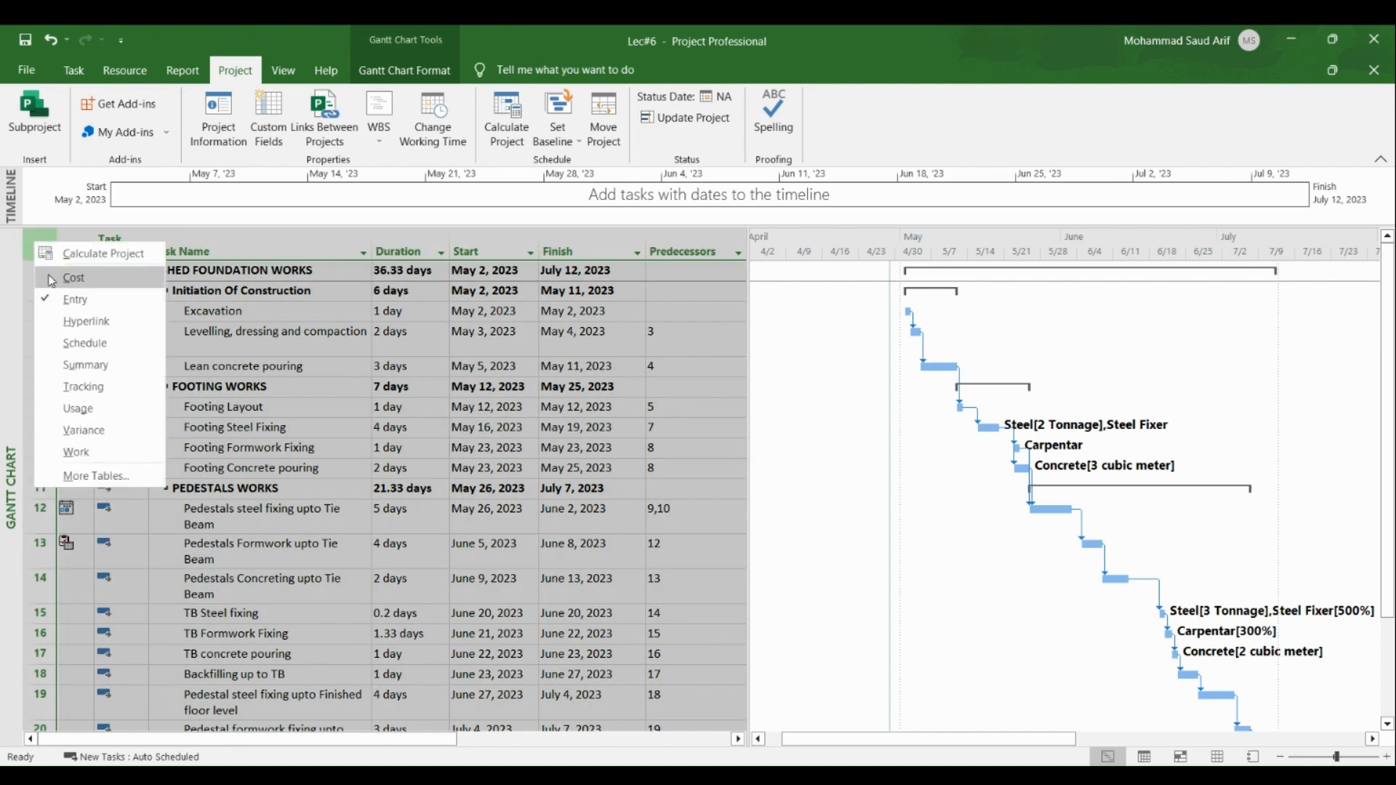
click(73, 277)
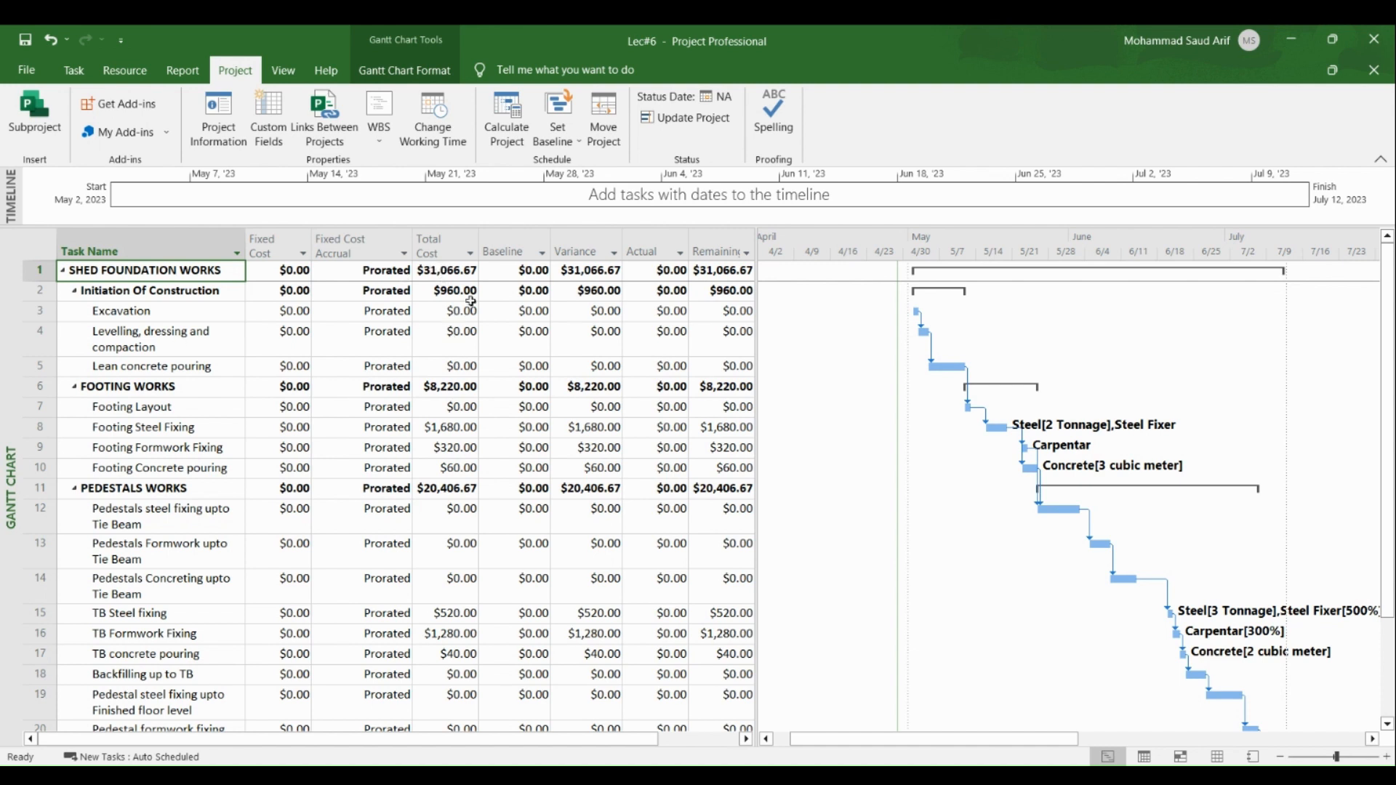
click(461, 270)
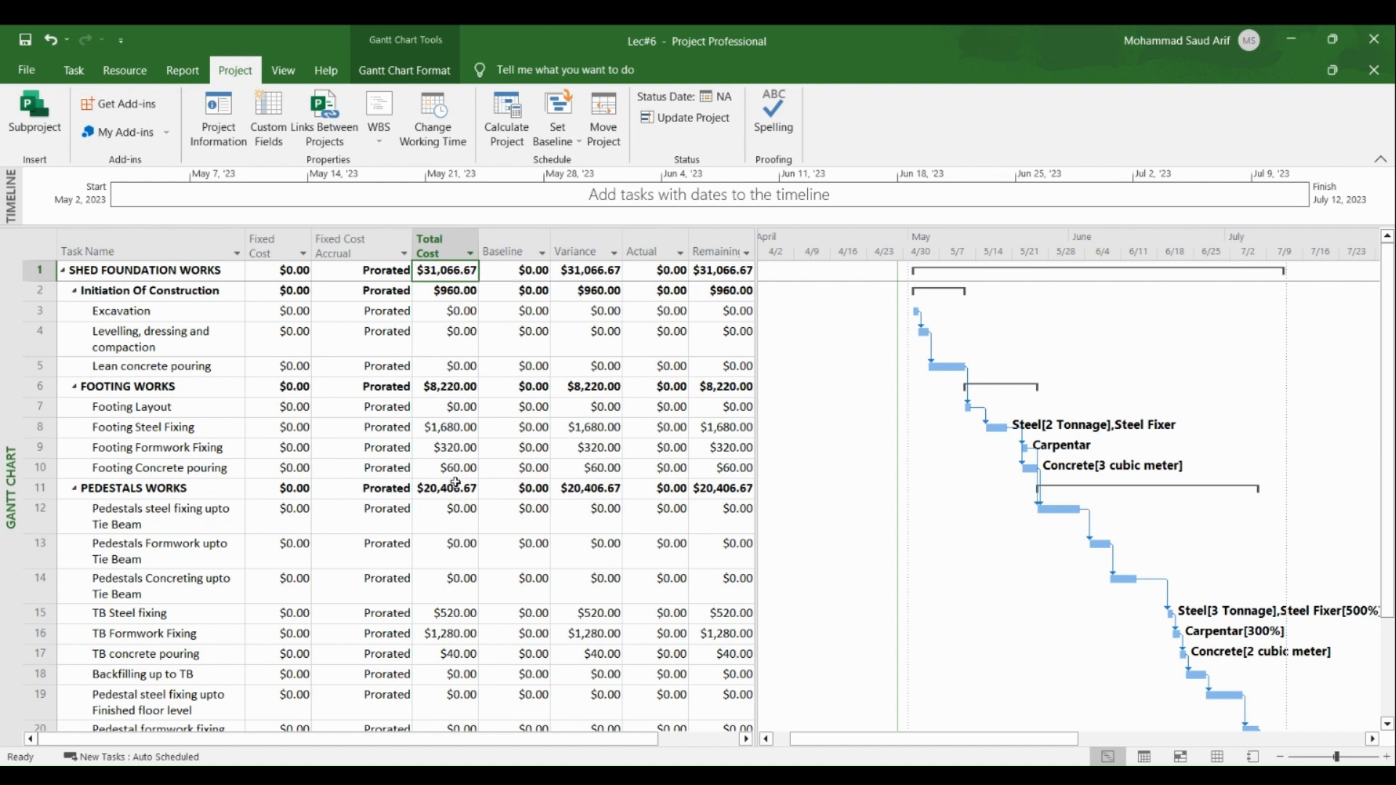
click(519, 278)
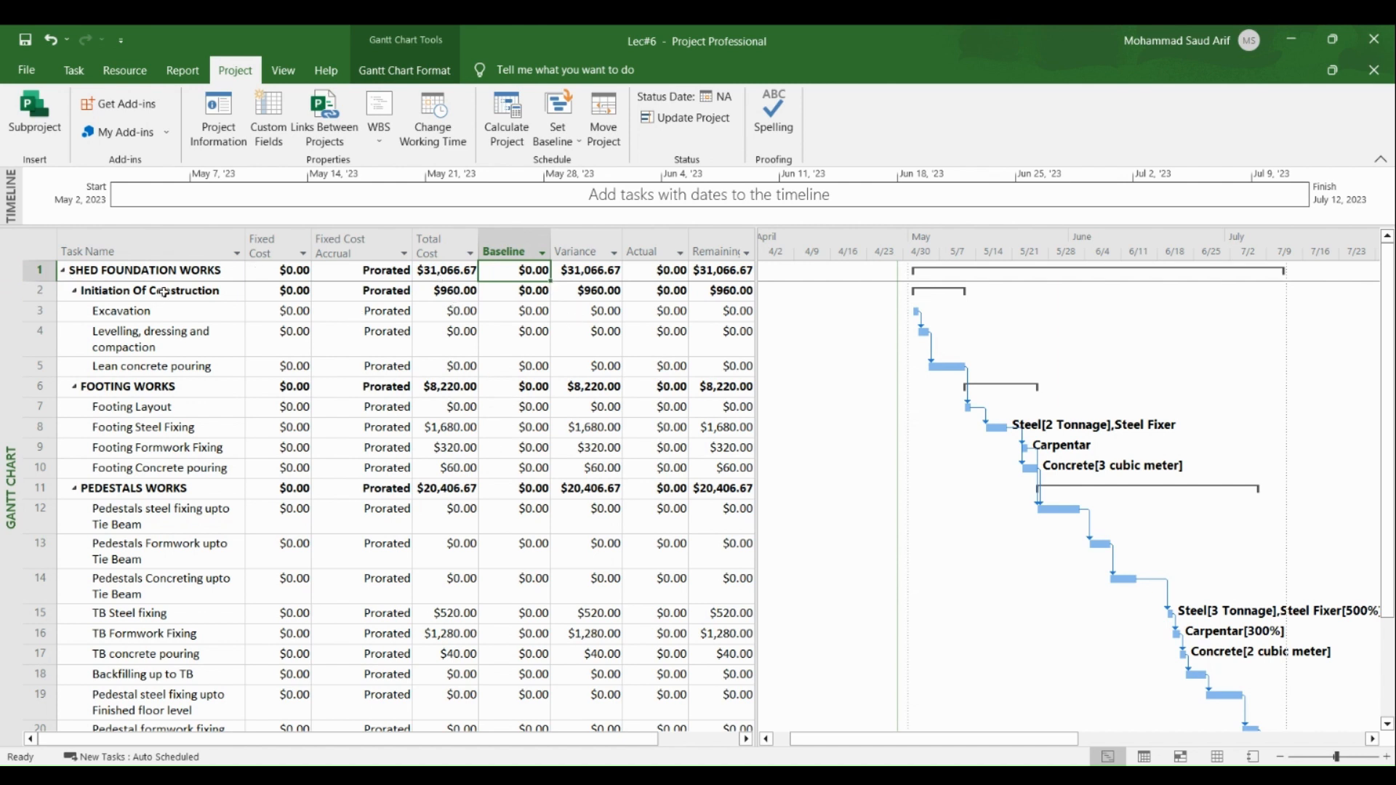
Step: Apply the Variance table to the task list and widen the table area past the Finish Variance column
click(24, 238)
right_click(24, 239)
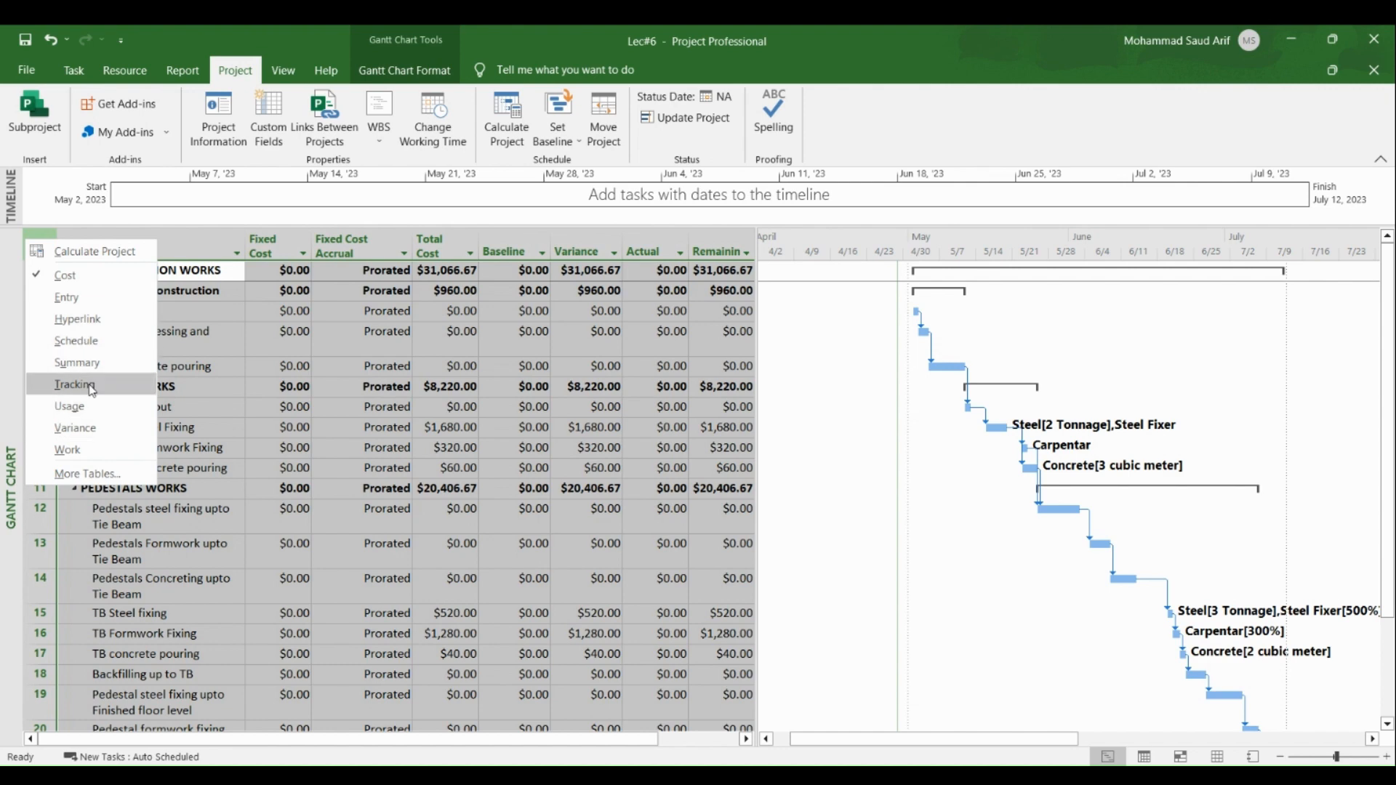
click(89, 428)
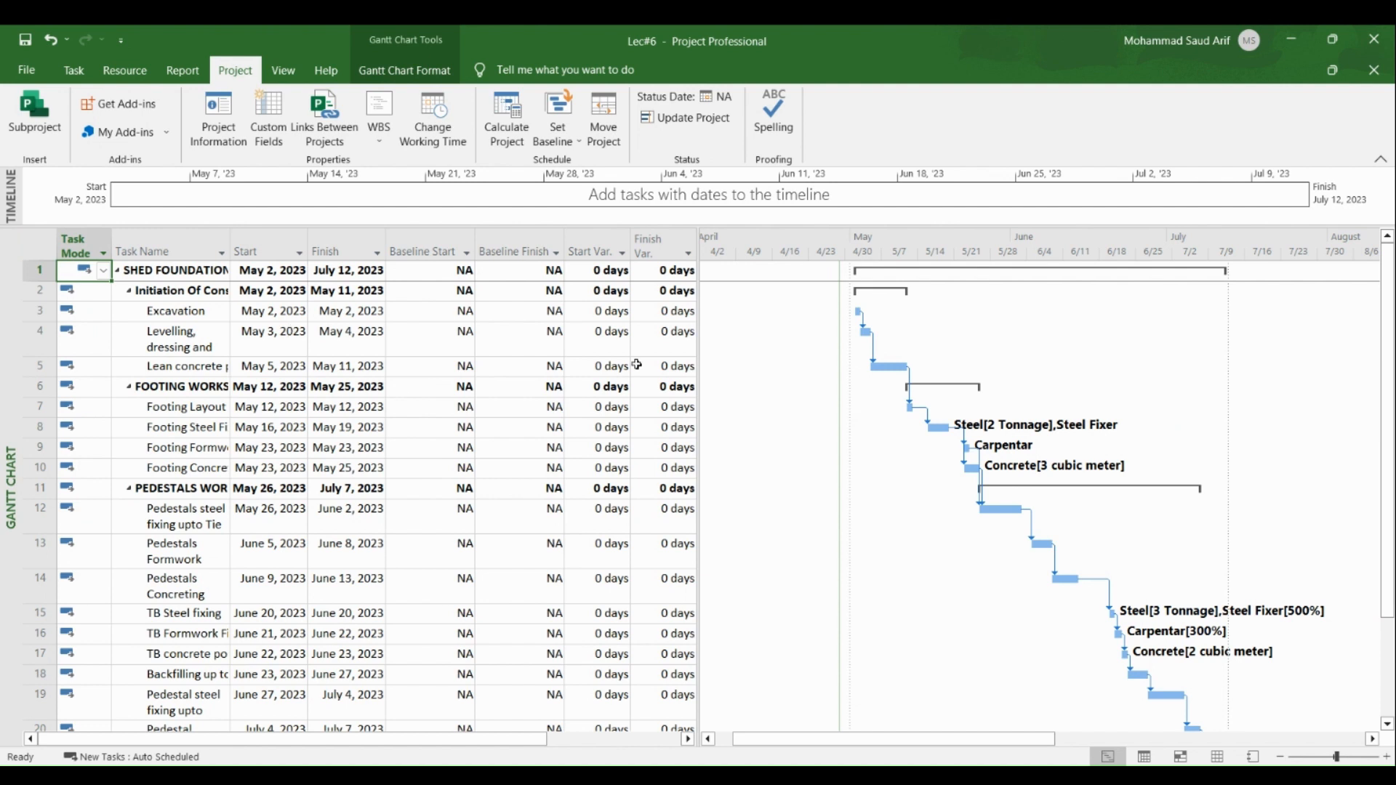
drag(697, 373, 820, 379)
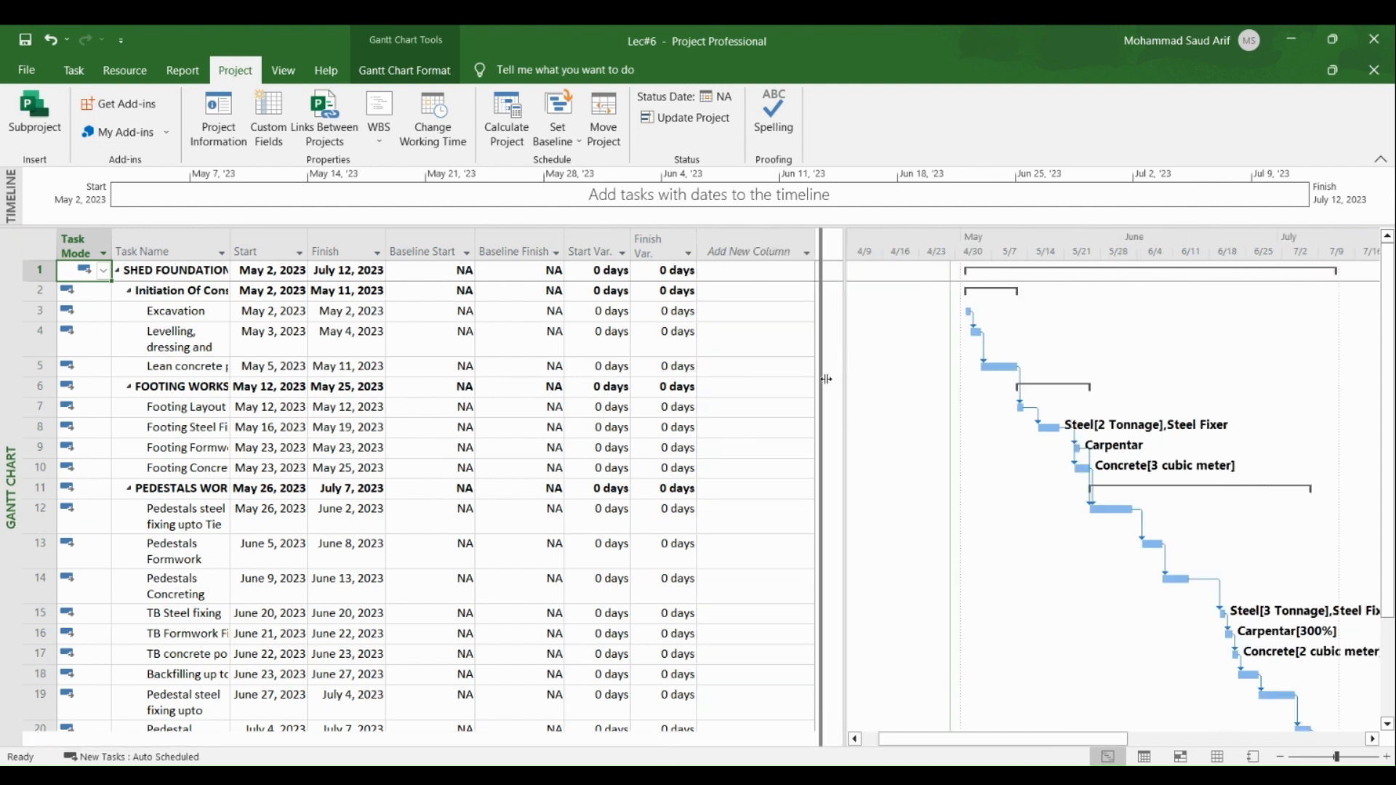
Step: Examine the scheduled start and finish dates and the baseline start and finish of the initiation tasks
click(31, 247)
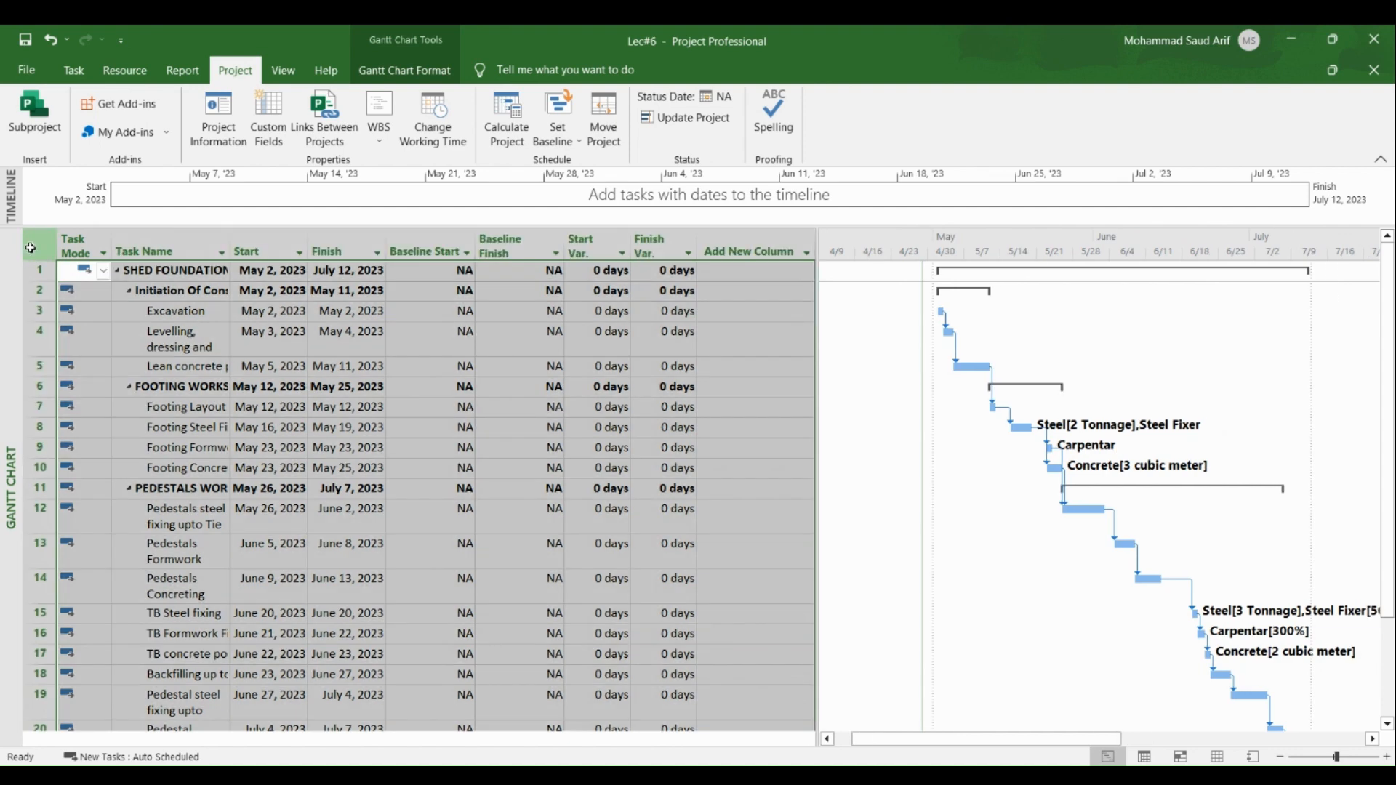
right_click(31, 248)
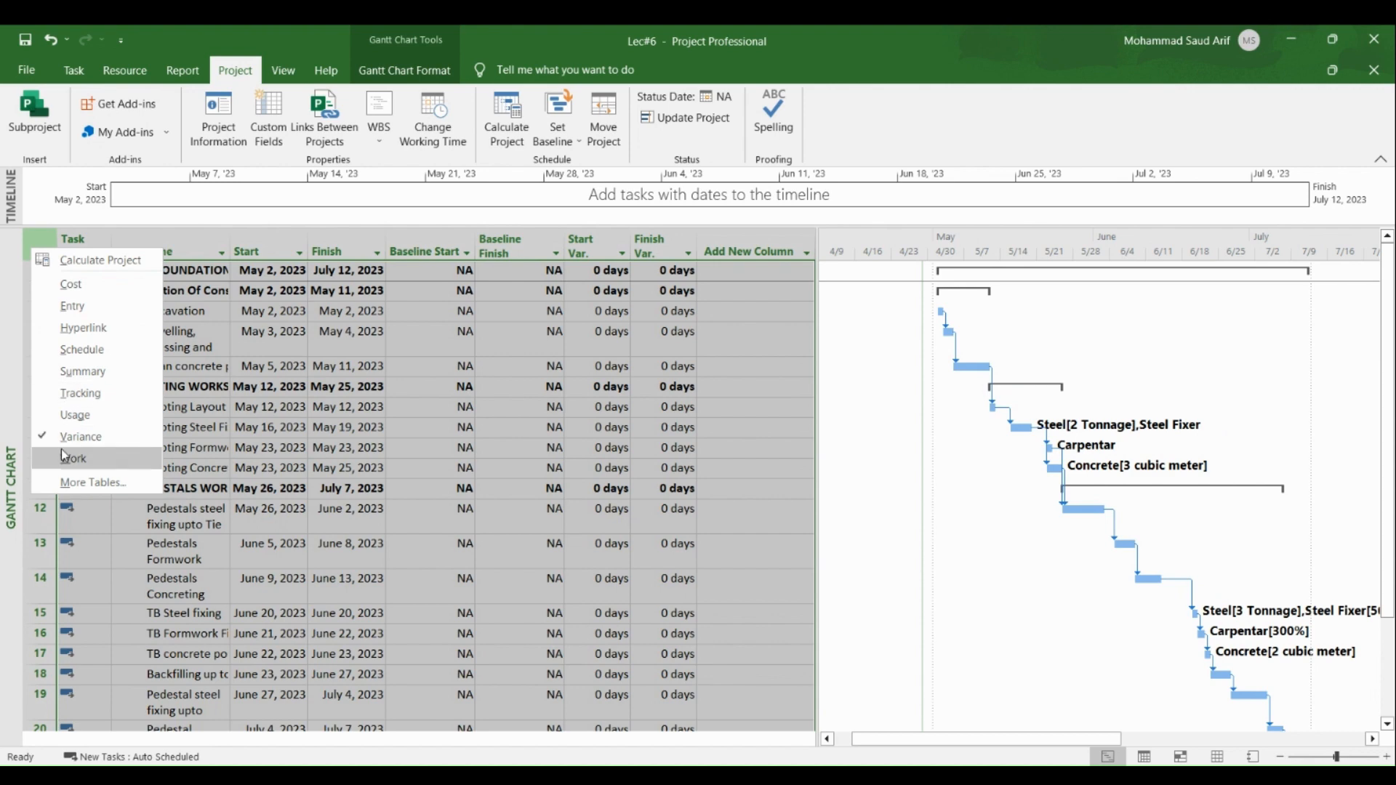
click(329, 432)
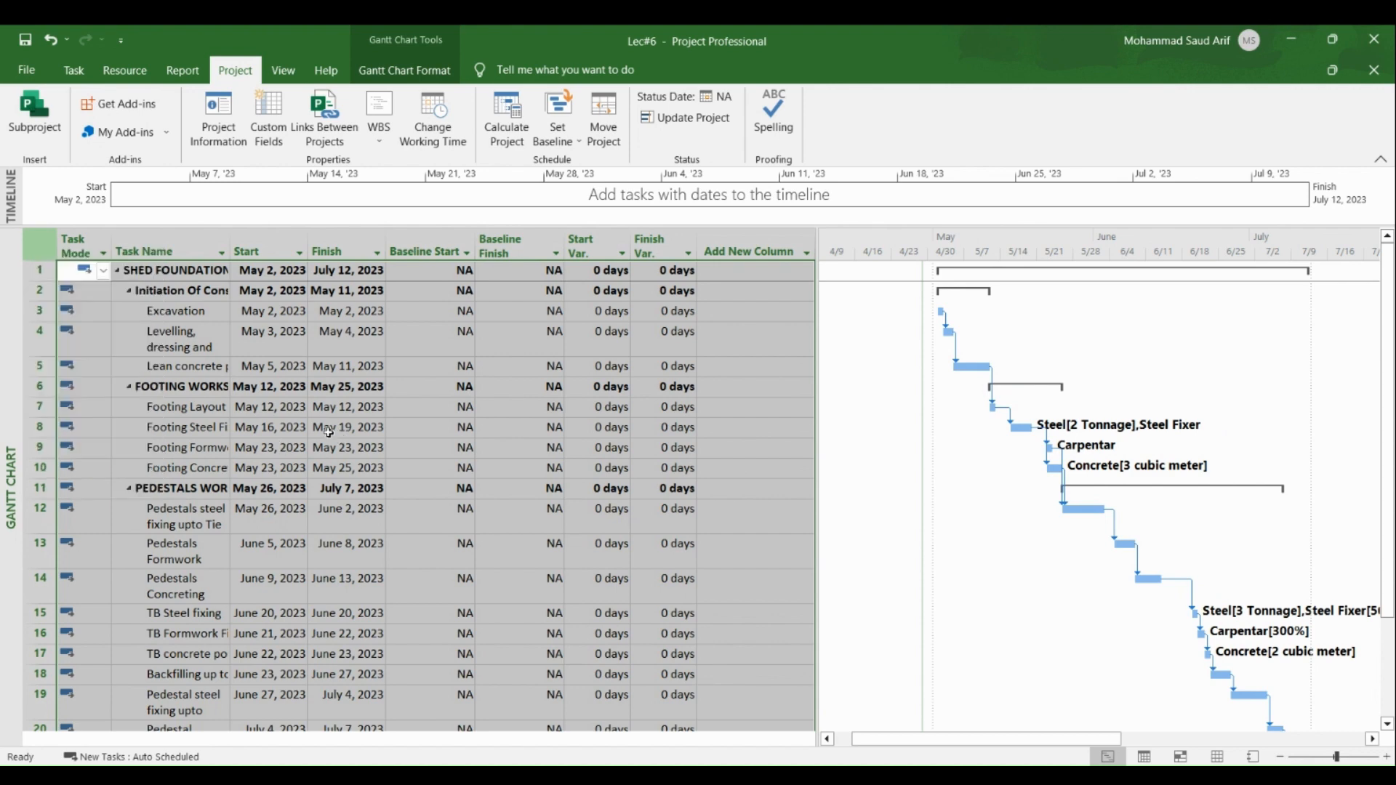
click(290, 286)
click(350, 311)
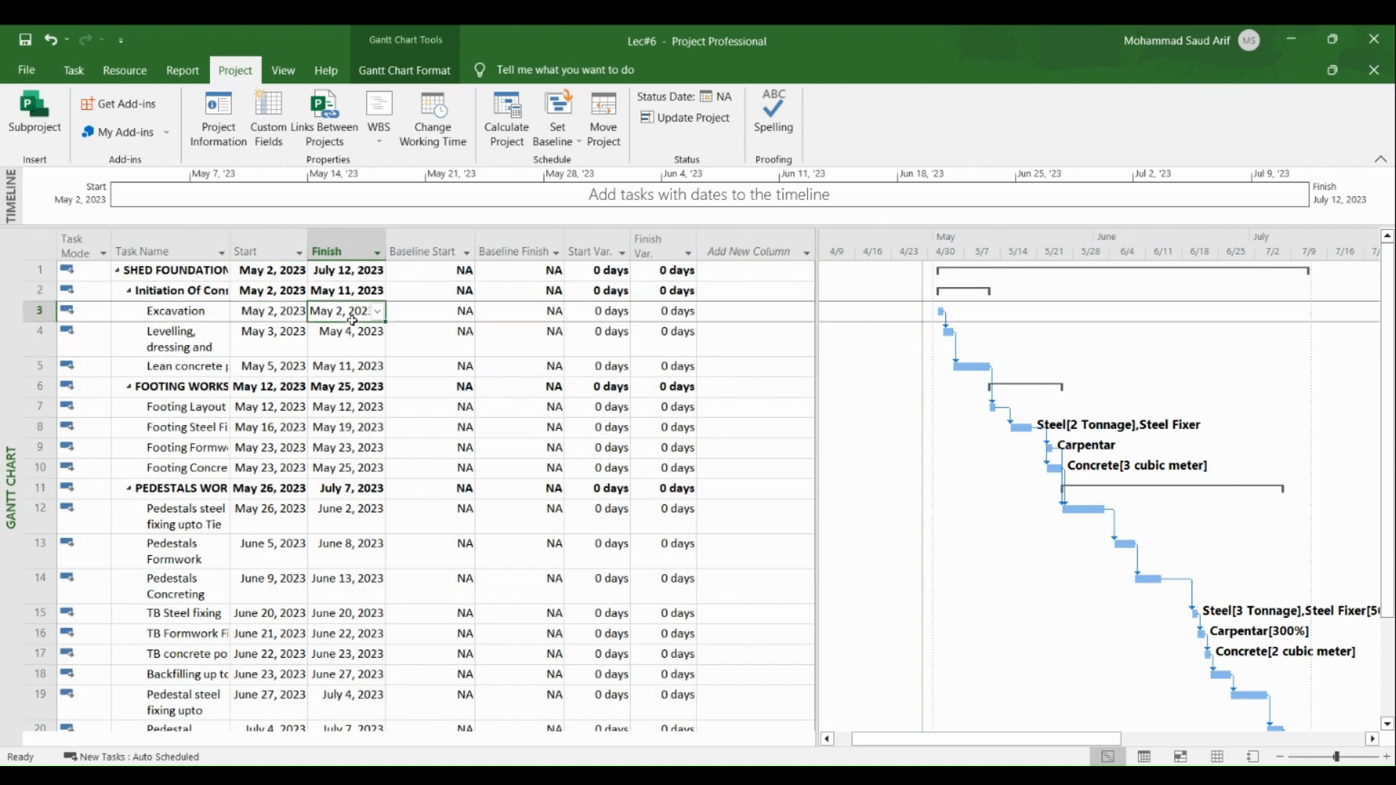
click(410, 320)
click(544, 329)
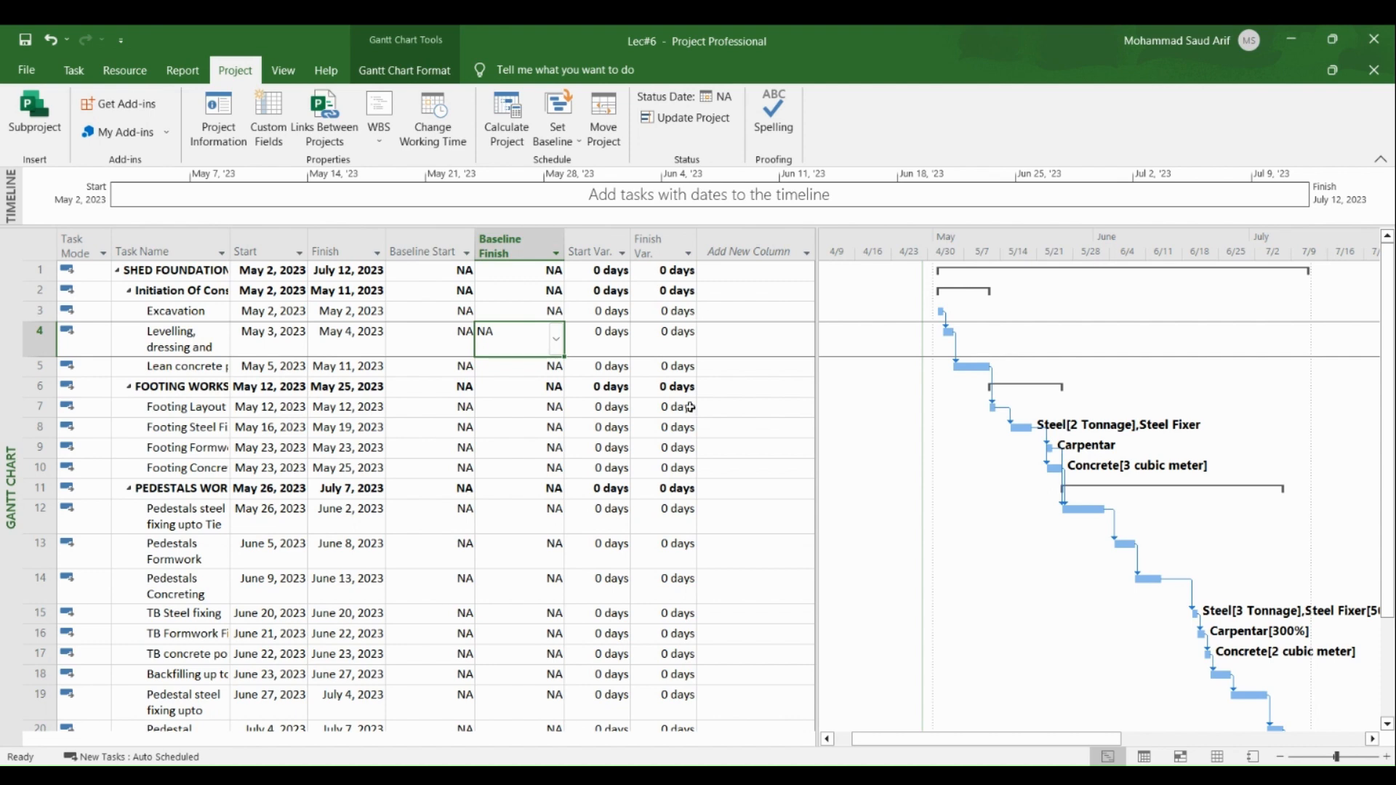
Step: Switch to the Resource Sheet and apply the Cost table to review each resource's cost and baseline cost
scroll(1280, 631, down, 4)
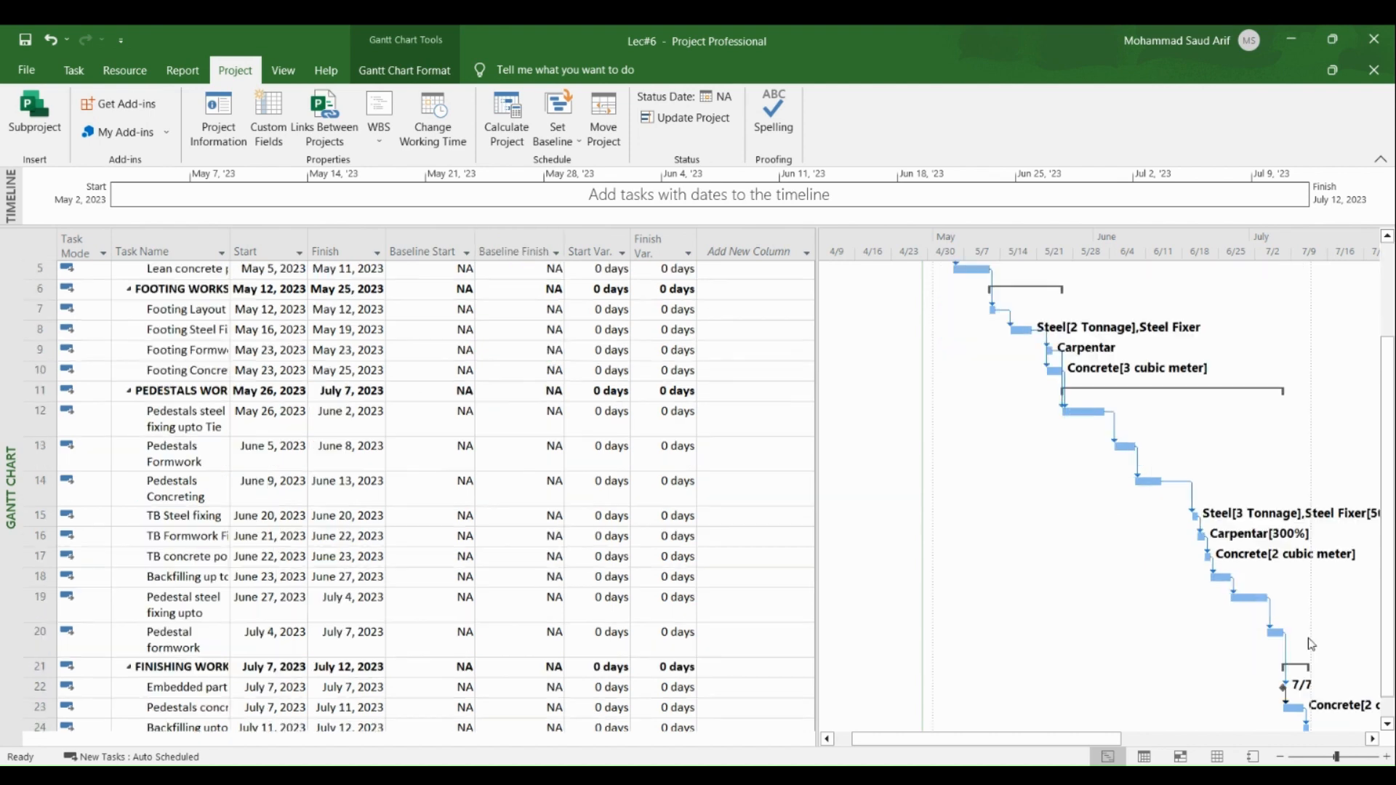
scroll(1312, 650, up, 4)
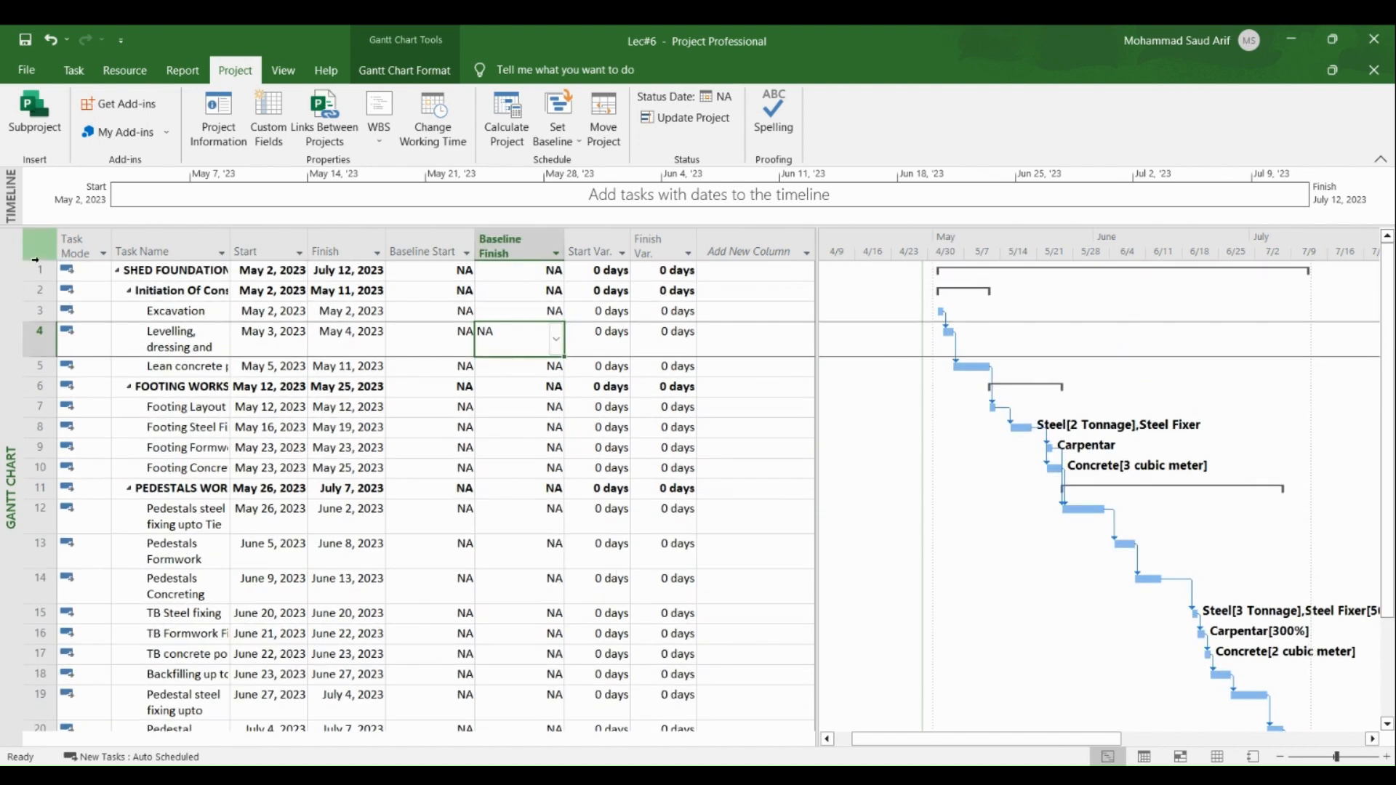
right_click(3, 336)
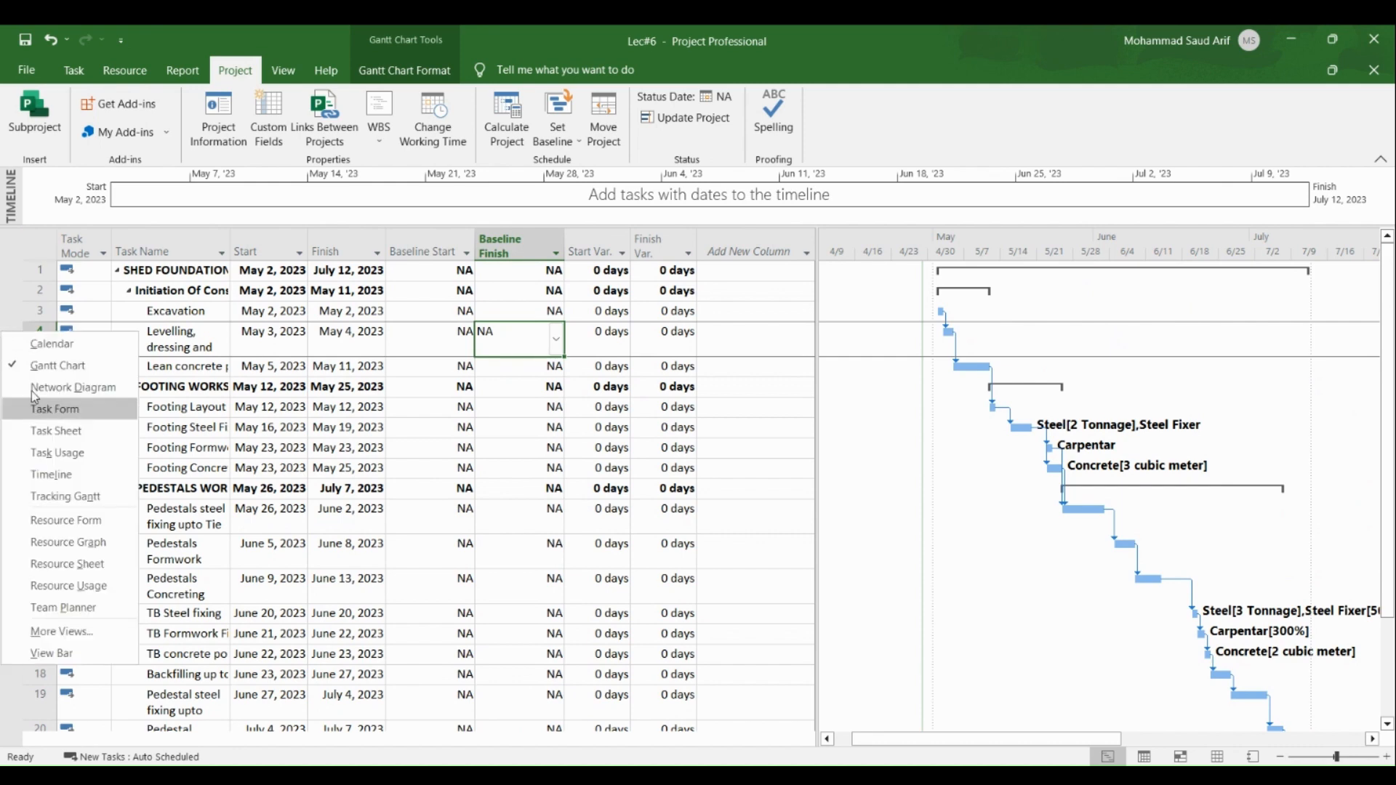
click(102, 564)
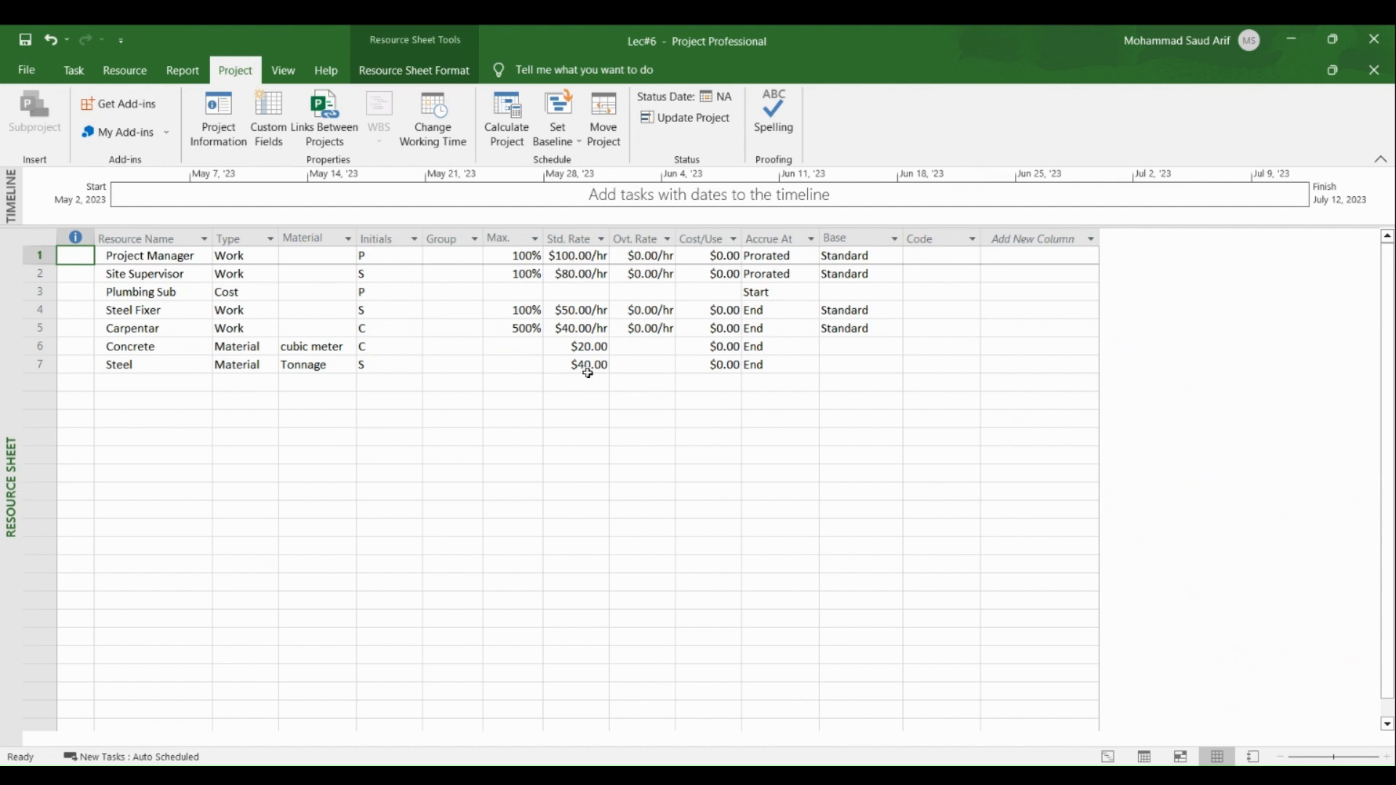
click(40, 238)
right_click(40, 238)
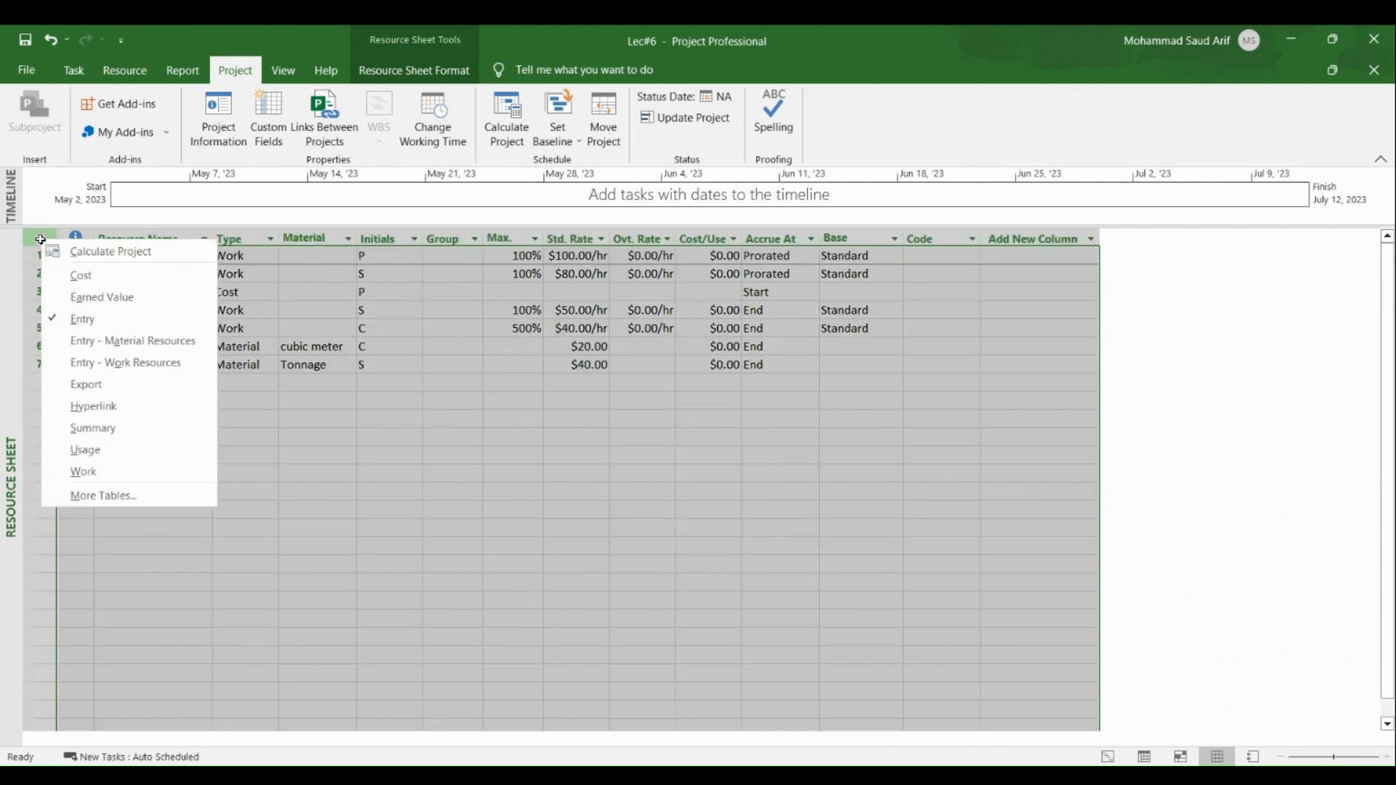
click(63, 279)
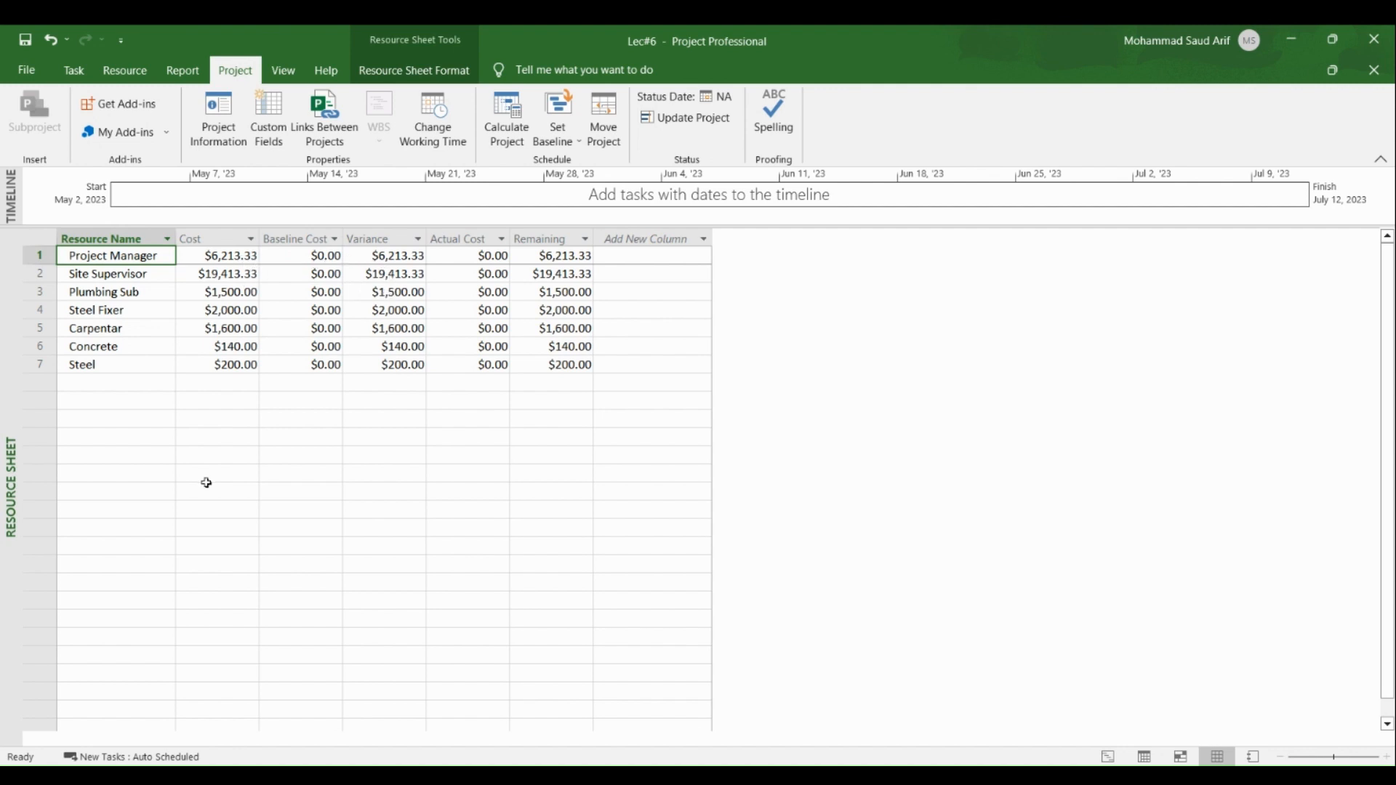
Step: Return to the Gantt Chart view and set the standard Baseline for the entire project
right_click(13, 305)
click(43, 336)
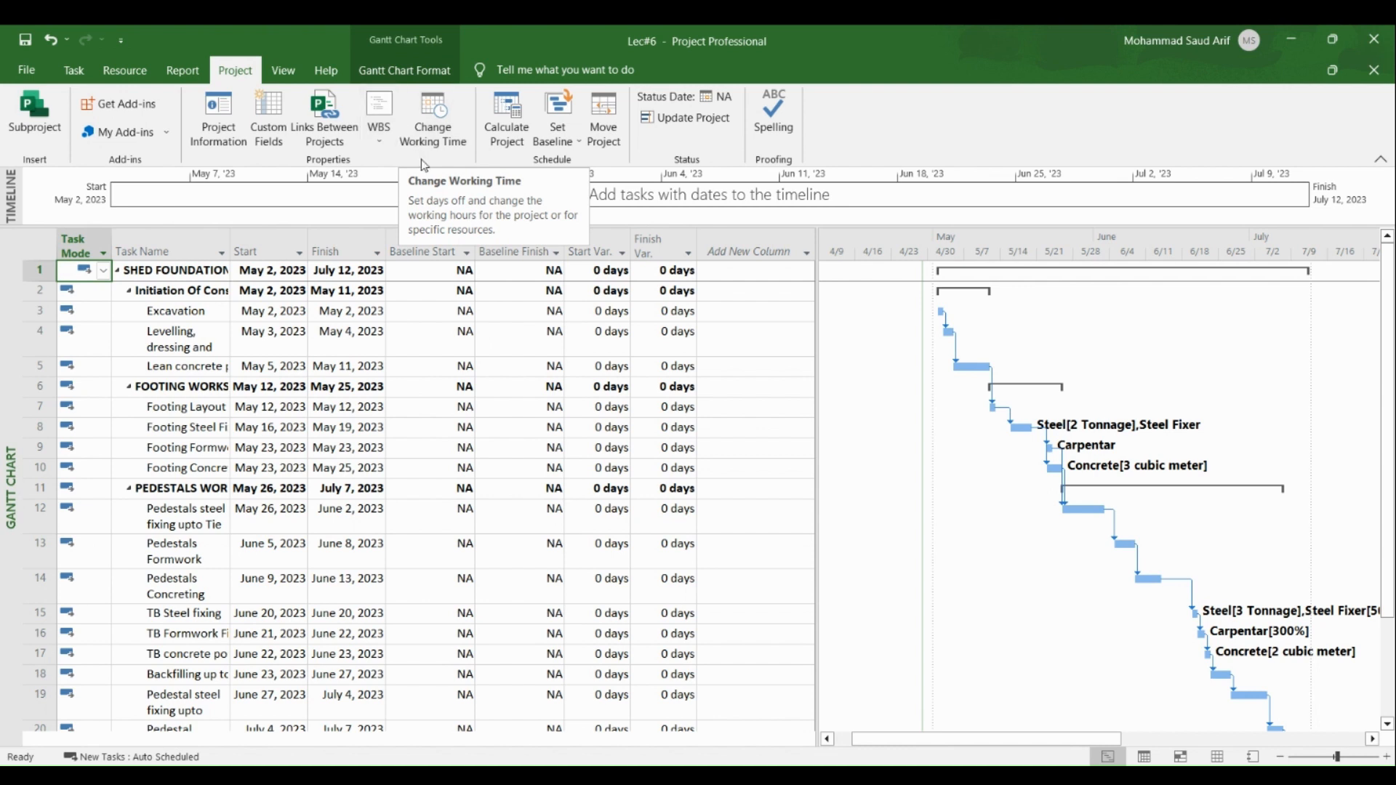
click(559, 131)
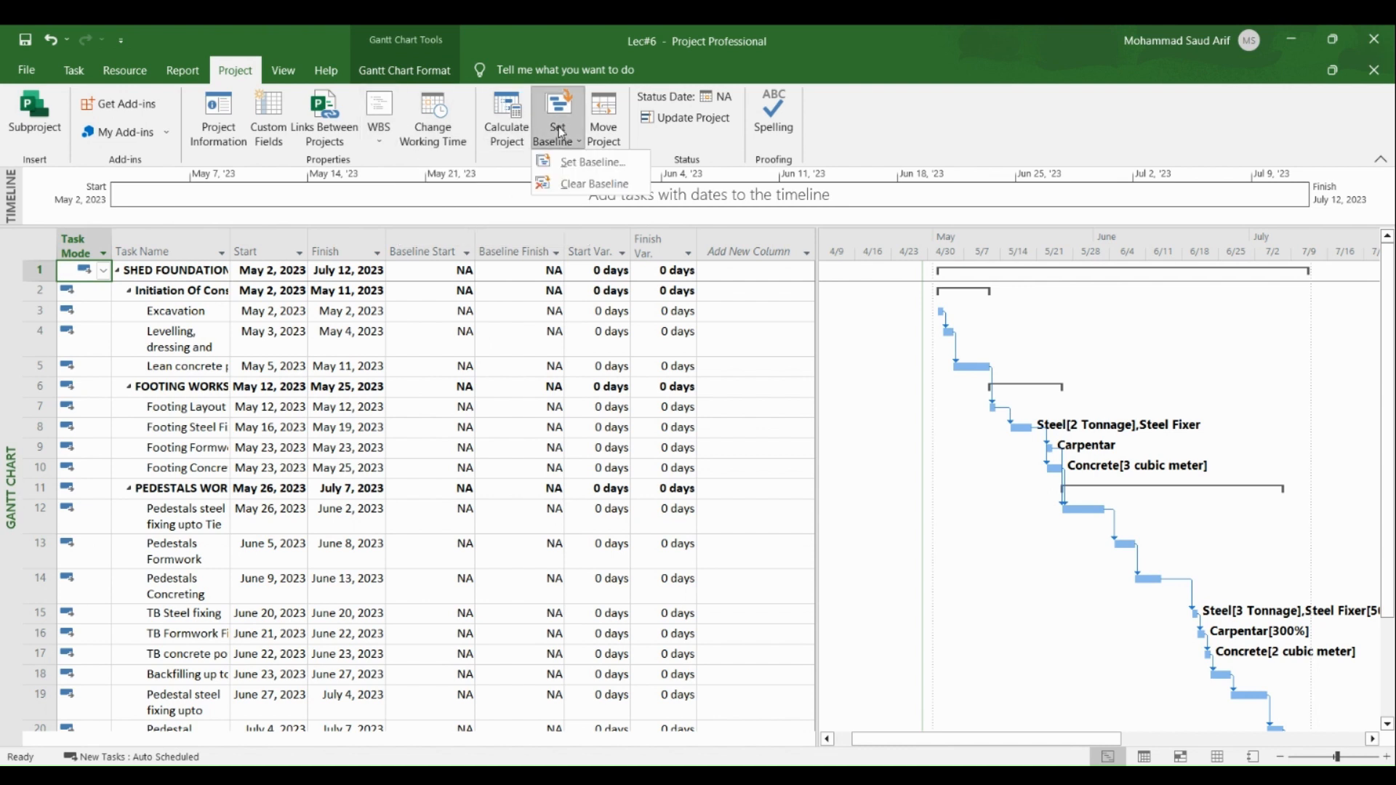
click(570, 164)
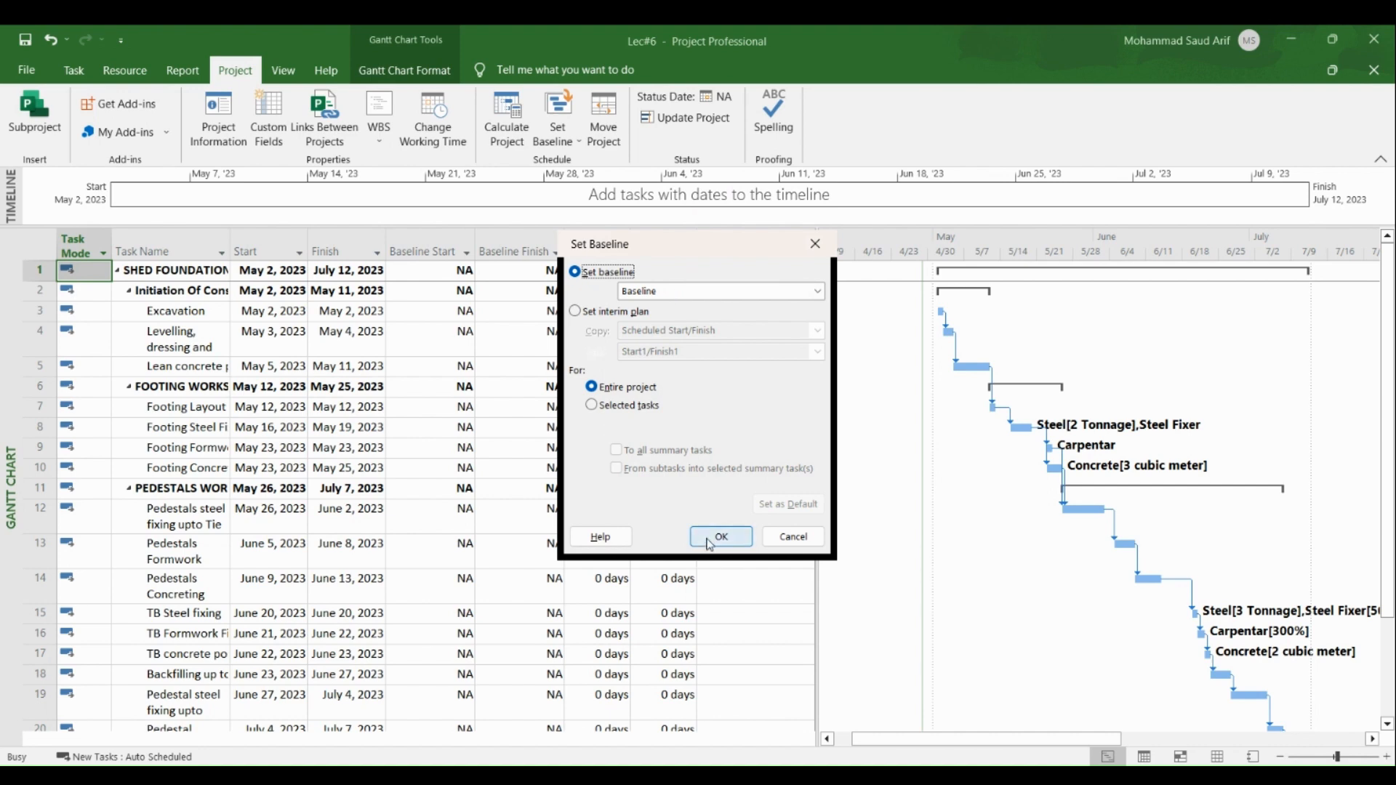
click(709, 542)
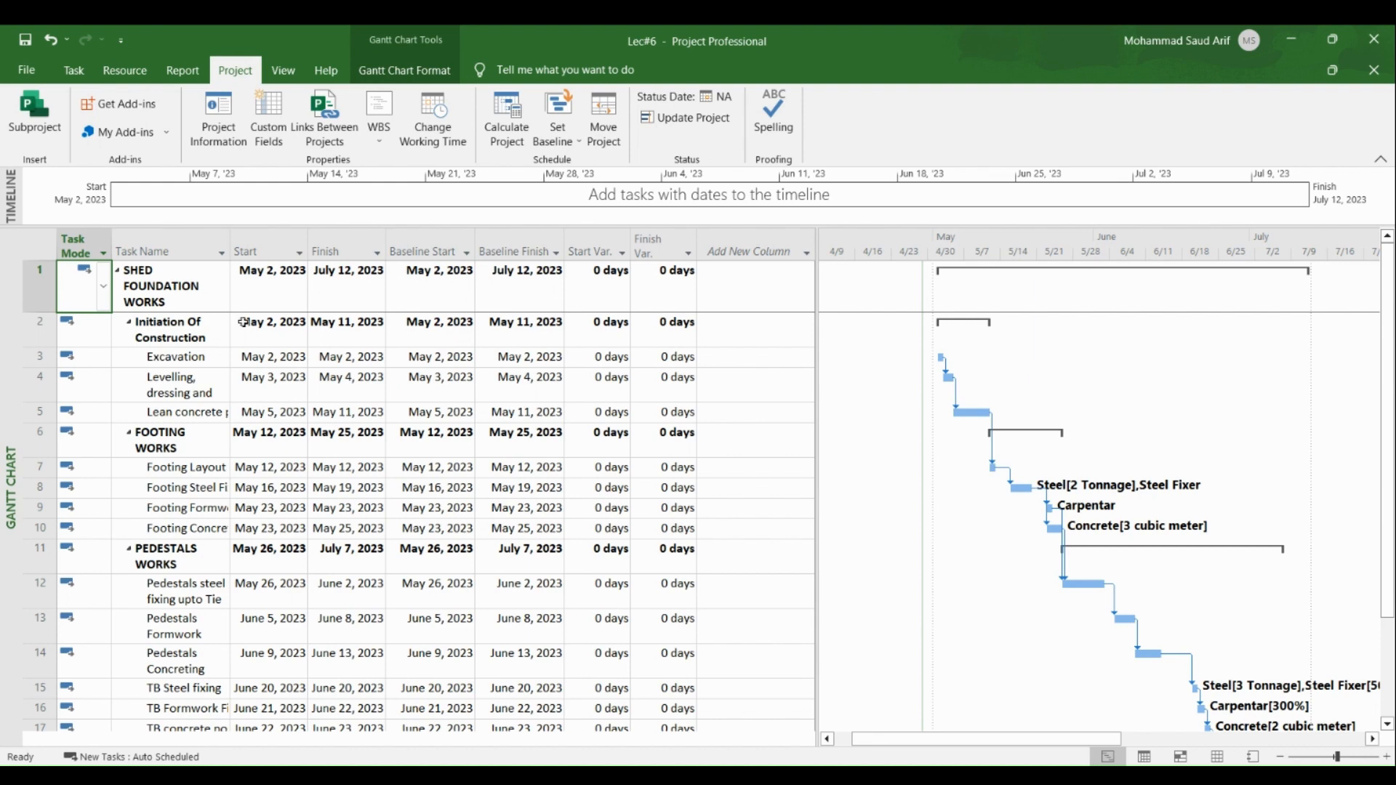
Step: Apply the Cost table to the task list and compare total costs with baseline costs
right_click(42, 246)
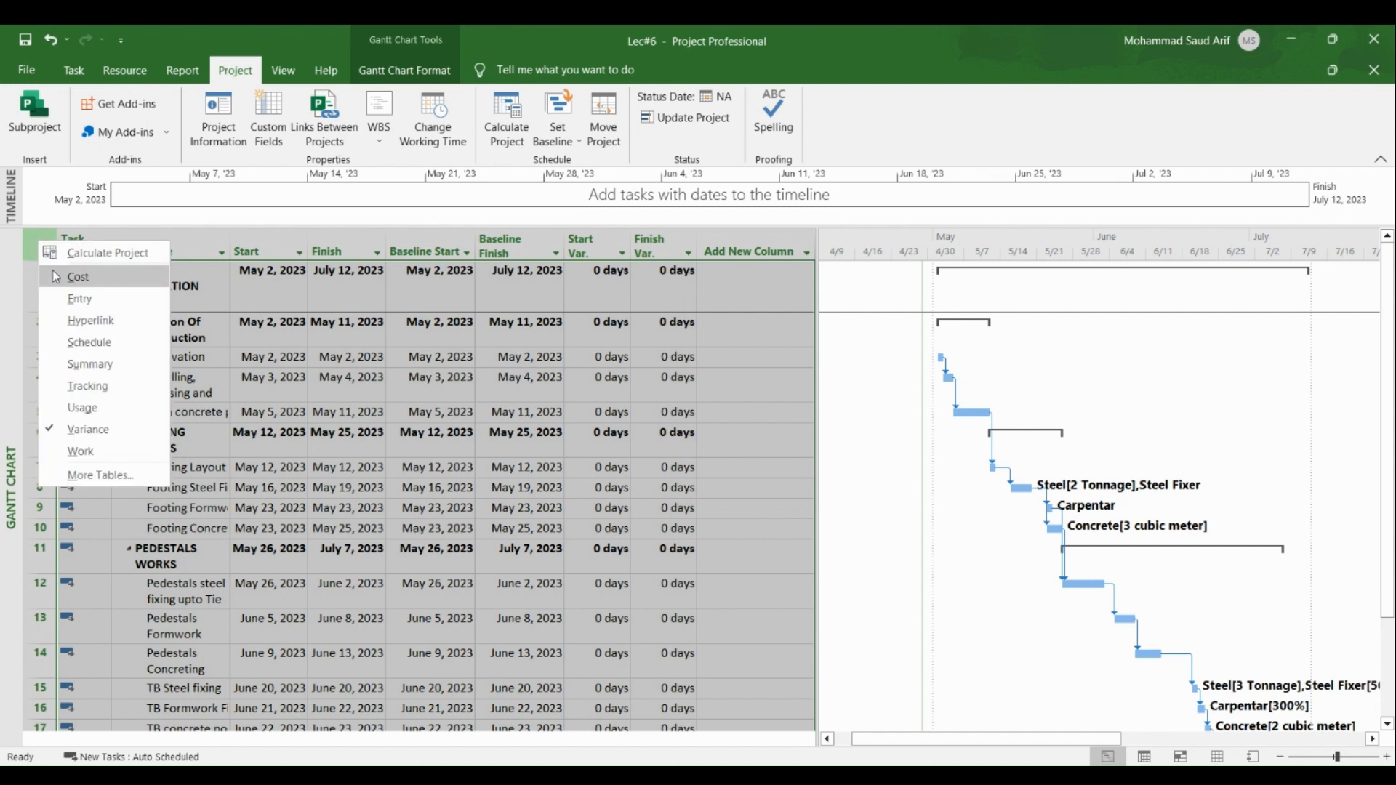
click(56, 277)
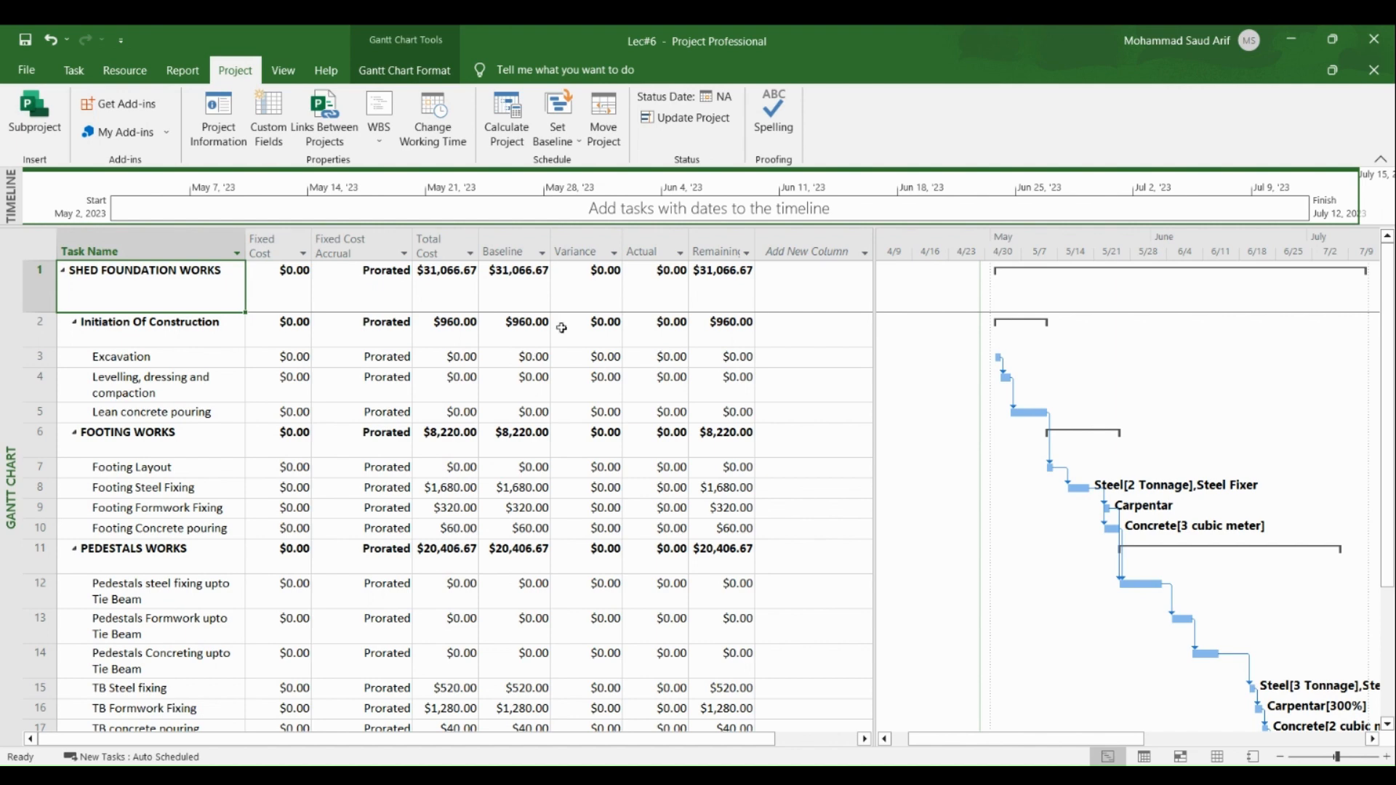
Step: Apply the Tracking table to the task list and check the actual start and finish fields of Excavation
click(29, 239)
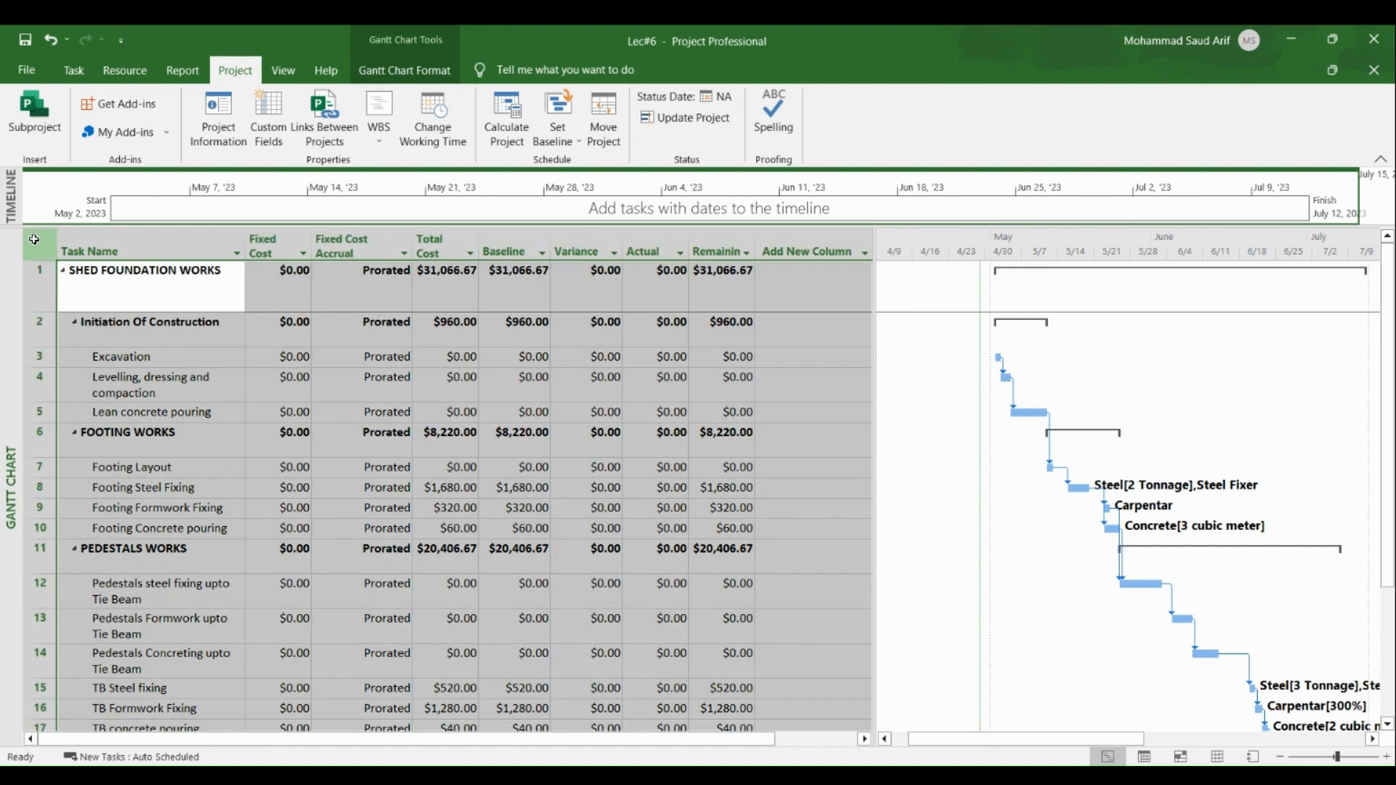
right_click(34, 240)
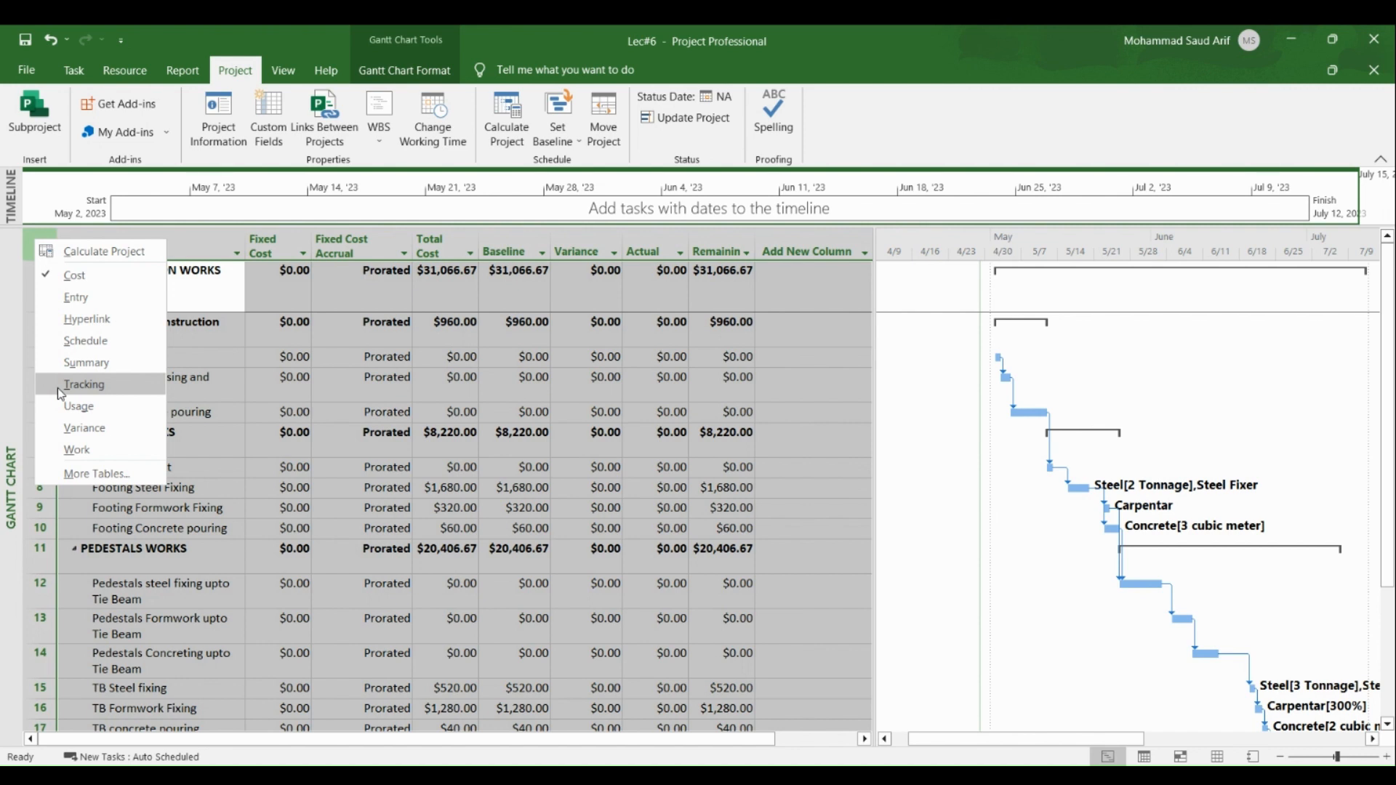
click(859, 55)
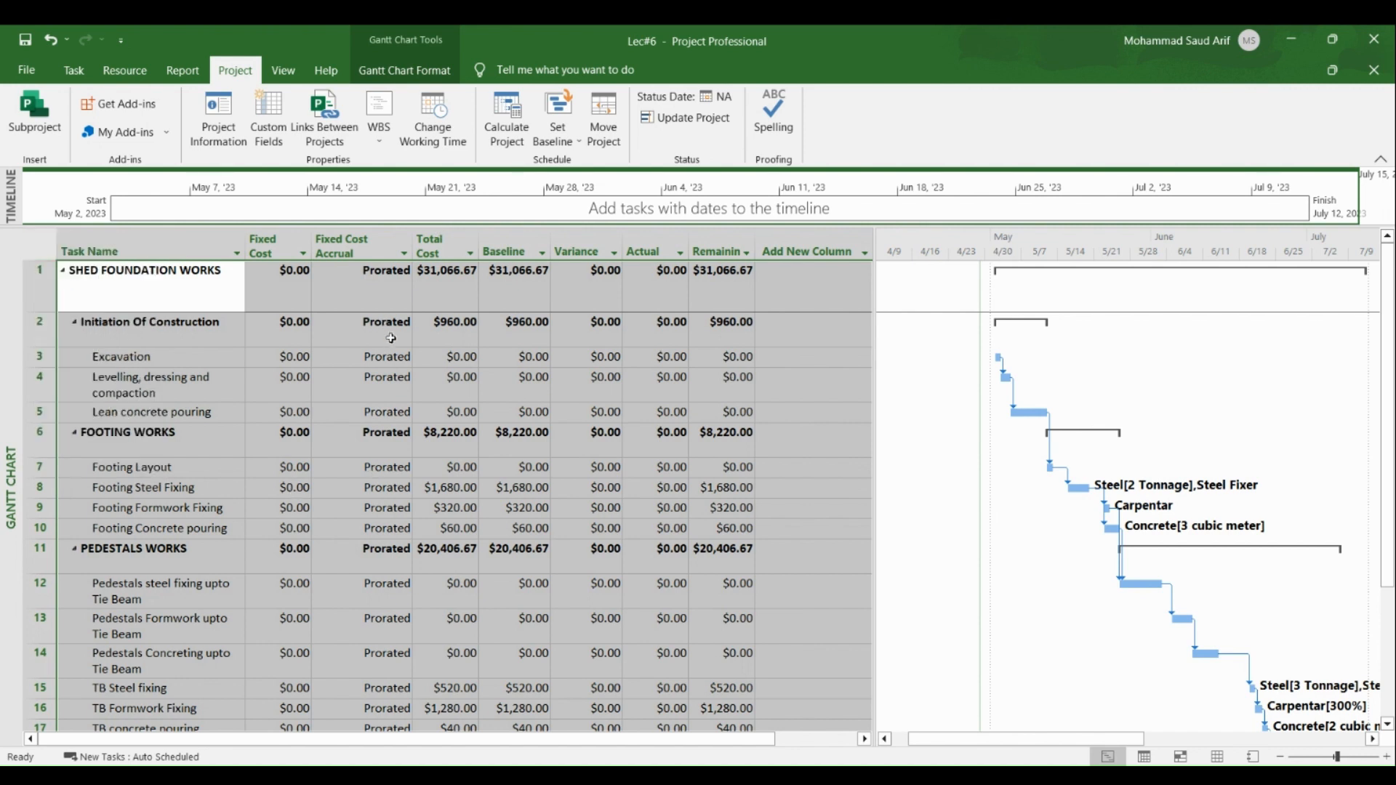
right_click(33, 245)
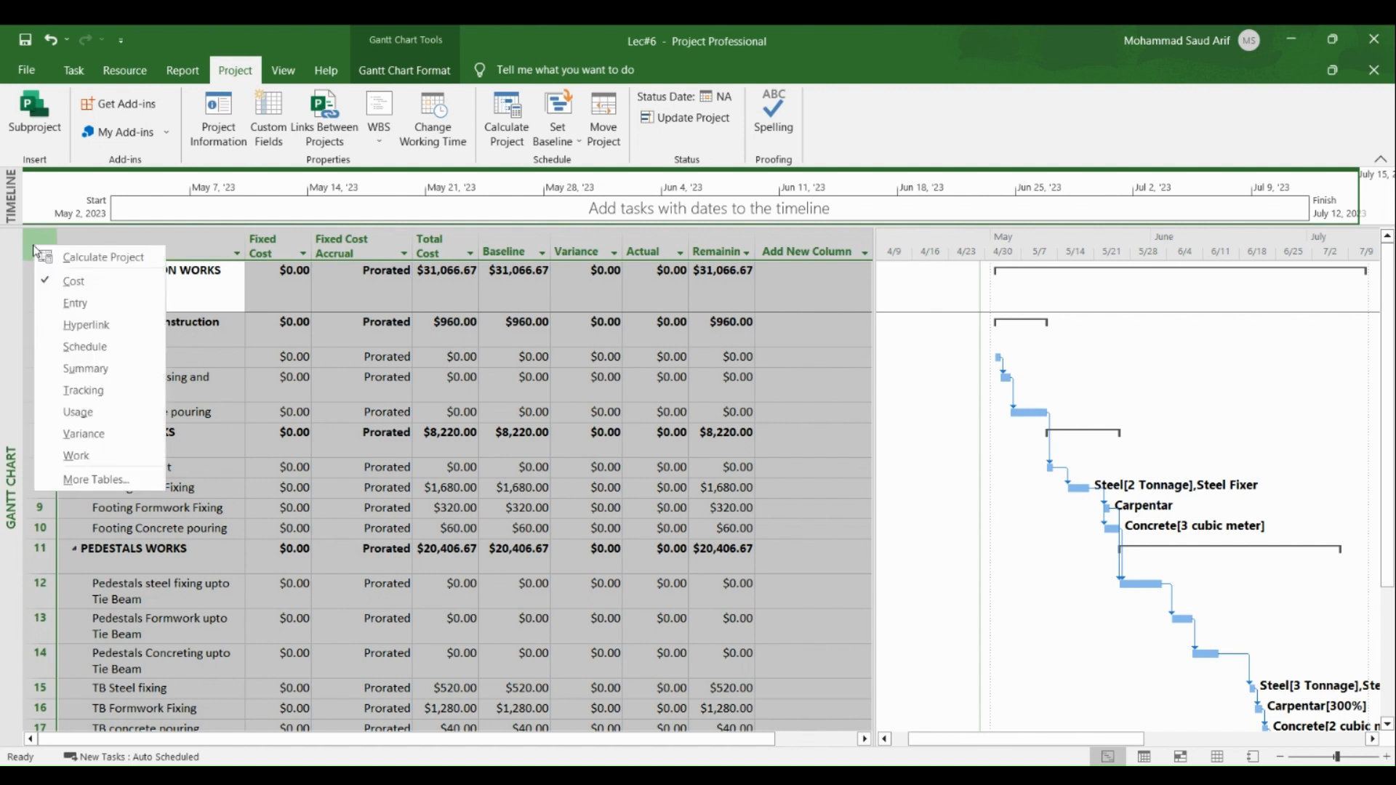
click(101, 393)
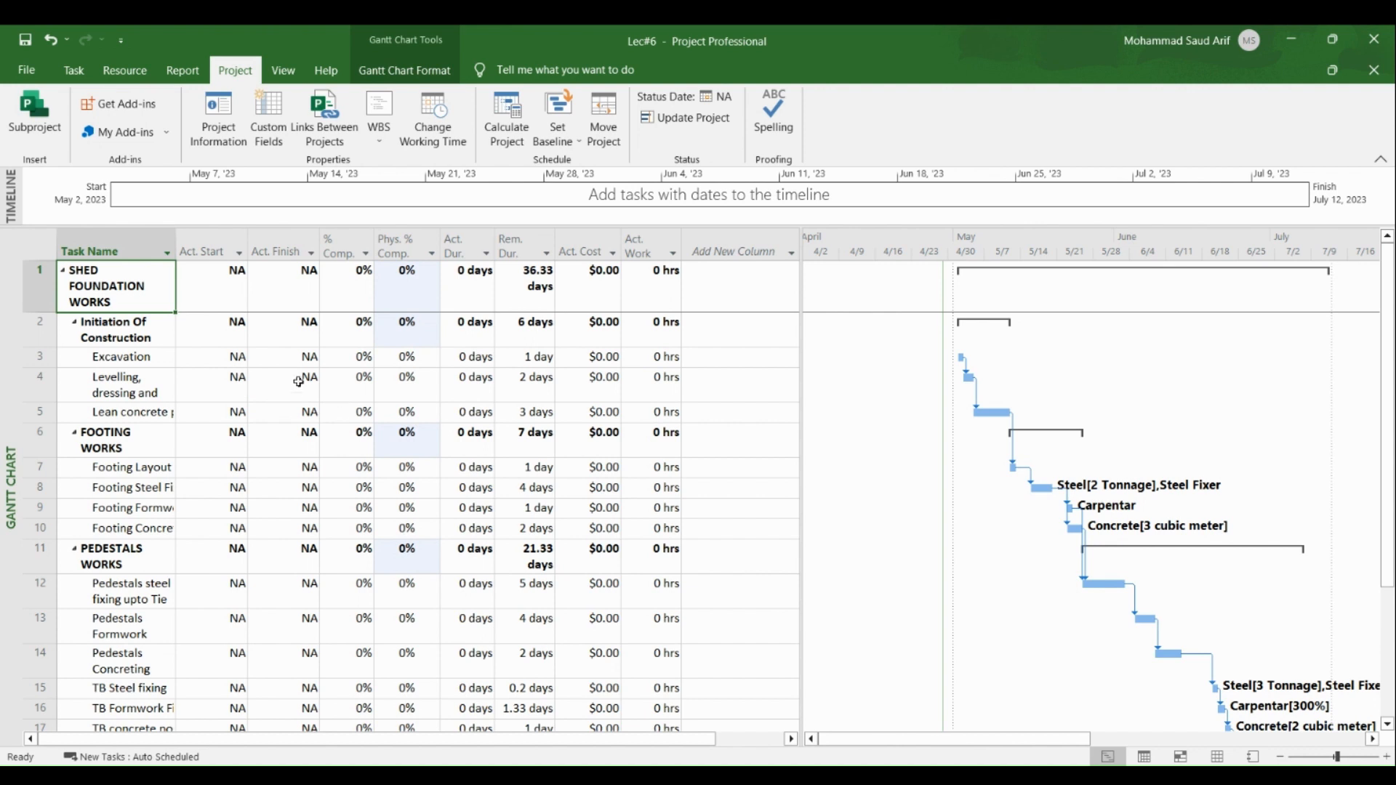
click(239, 362)
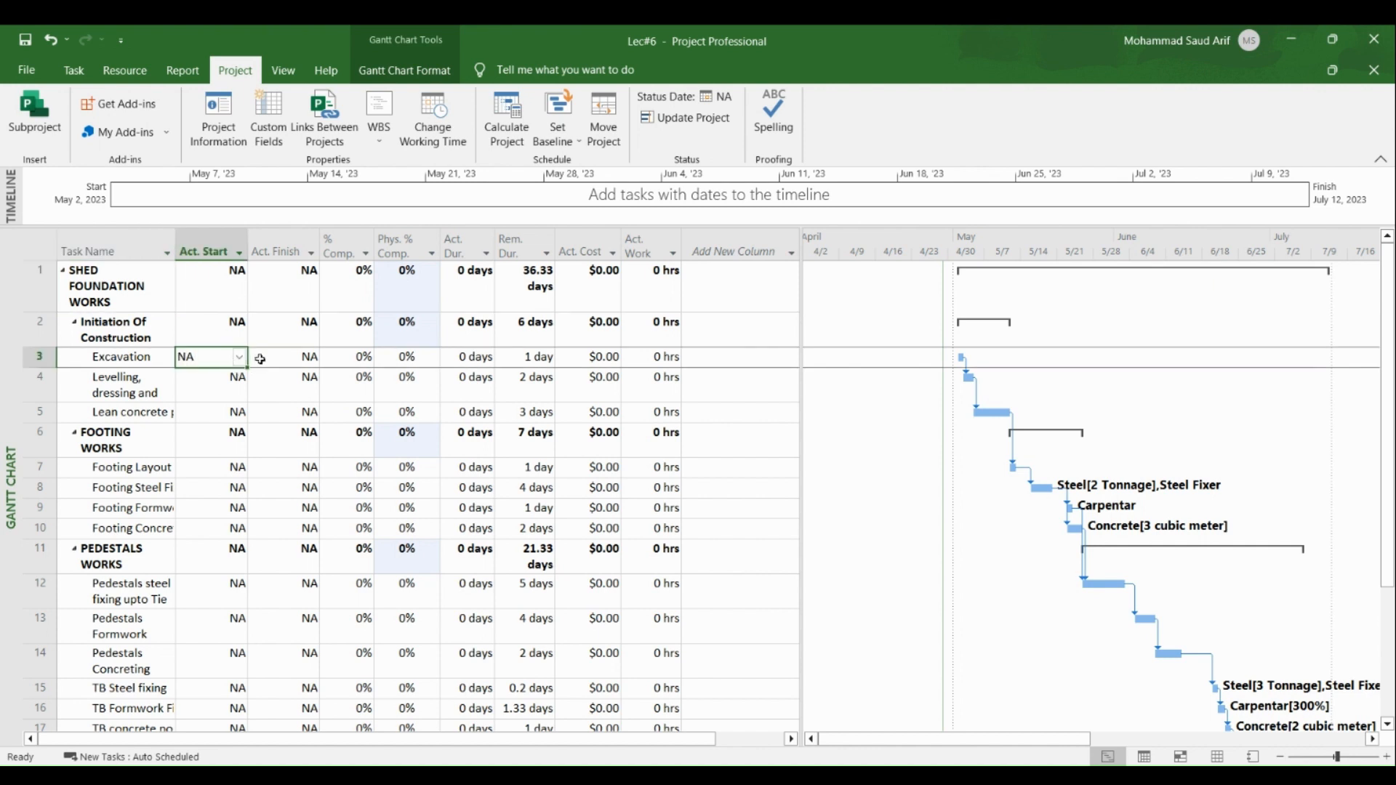
click(259, 359)
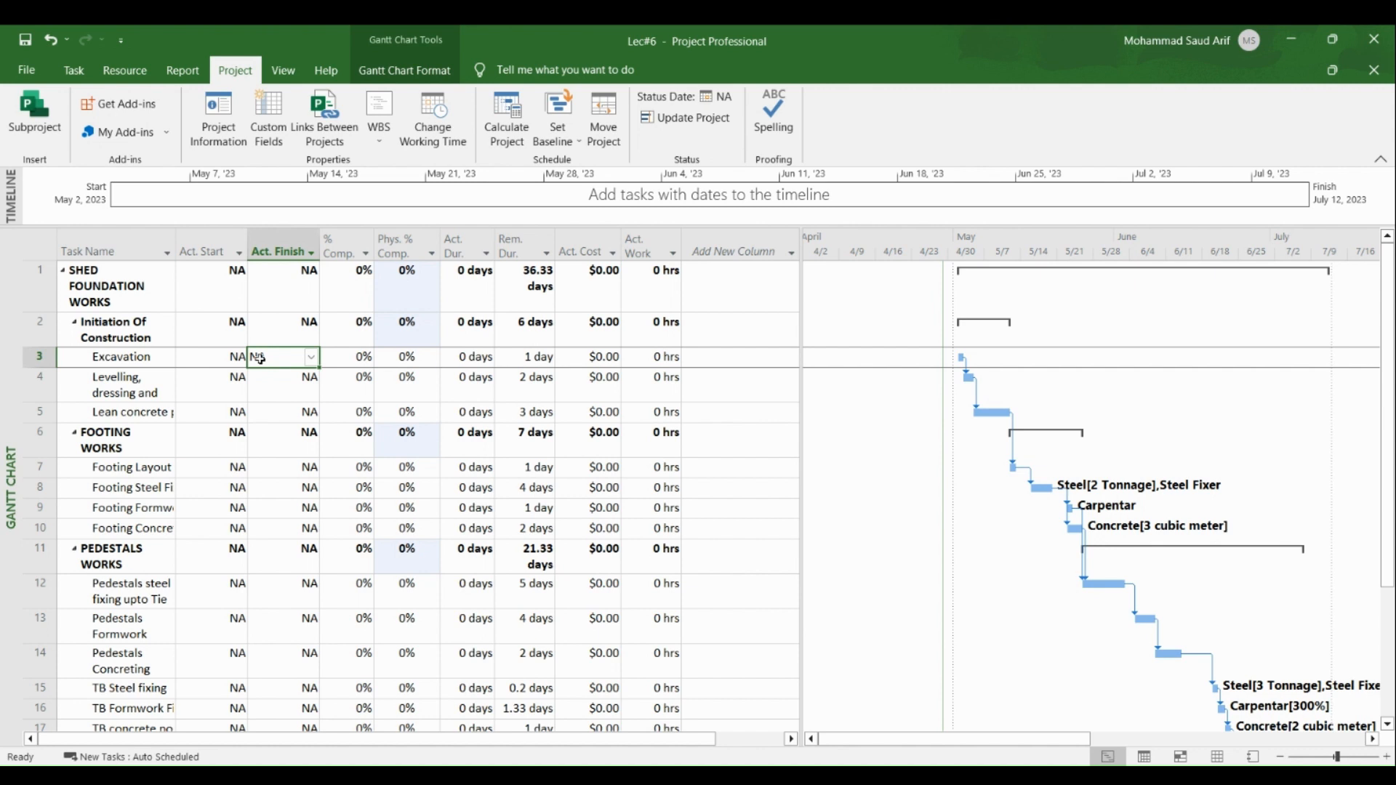
Step: Set the project's status date to May 4, 2023 in the Project Information
click(220, 116)
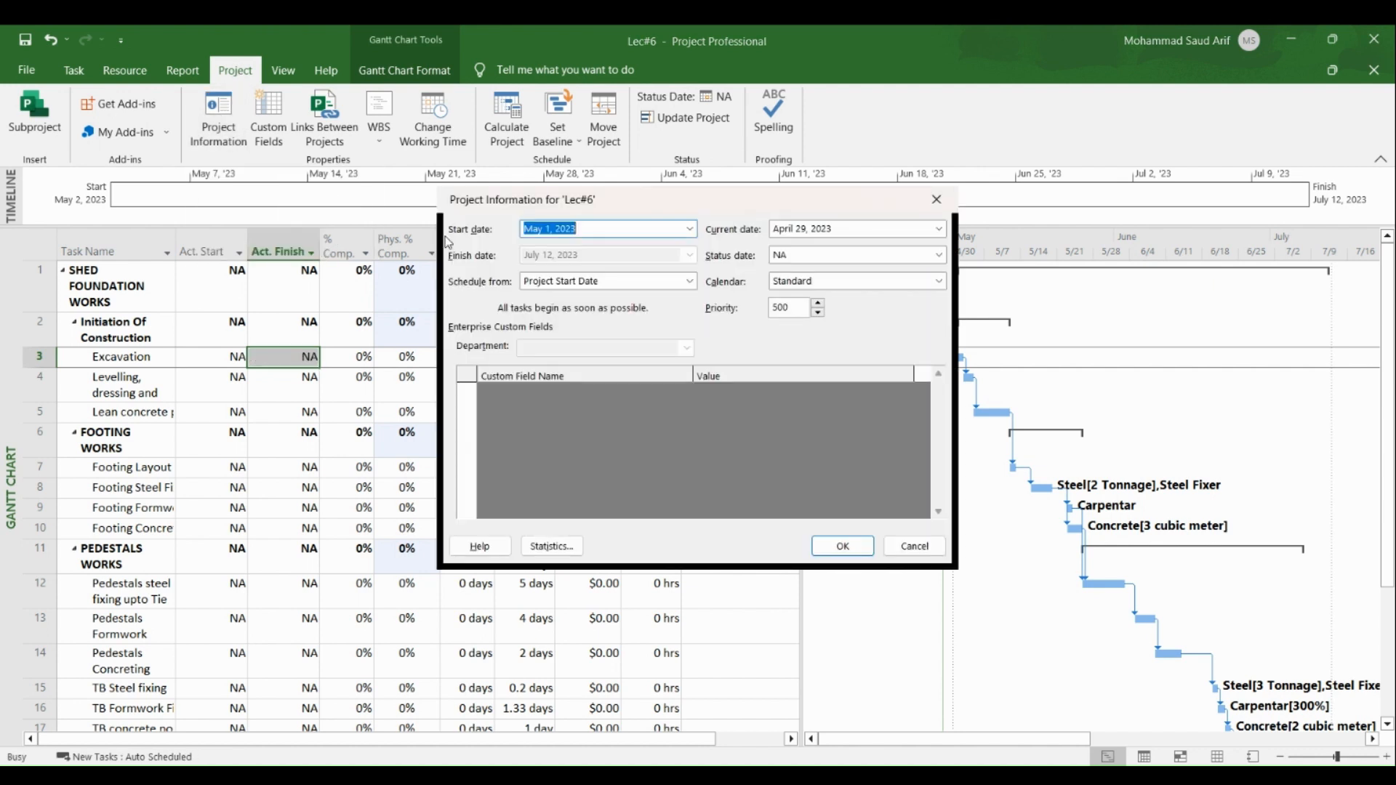
click(943, 261)
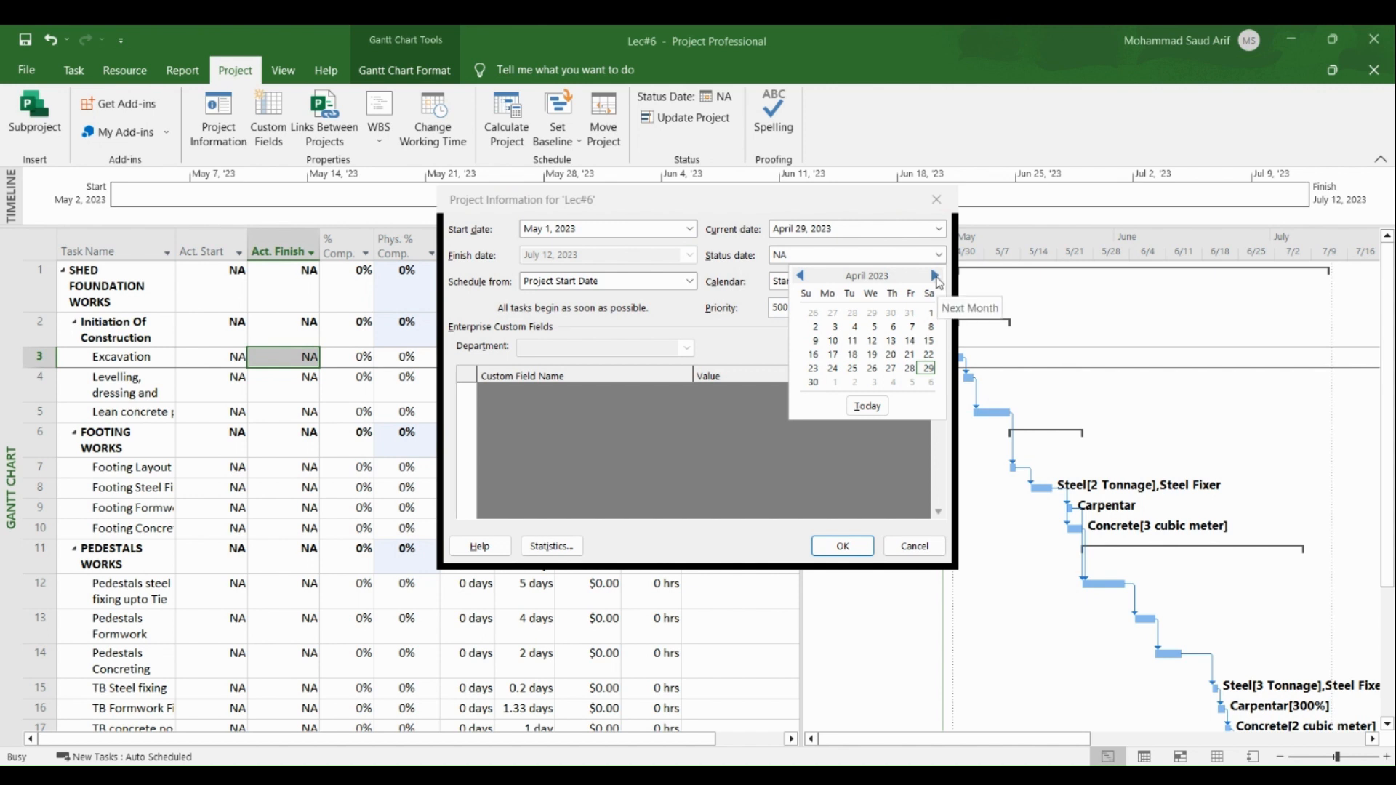
click(937, 277)
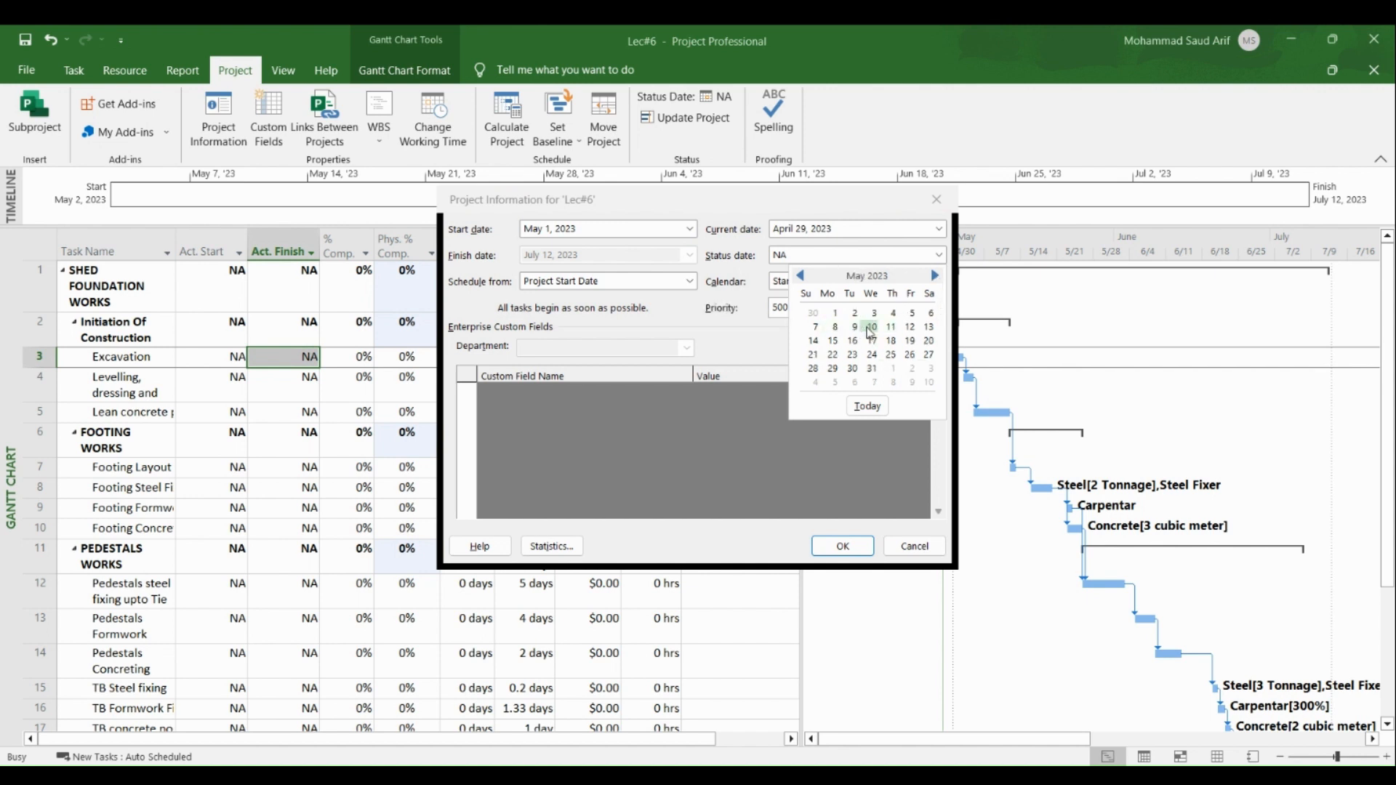
click(892, 314)
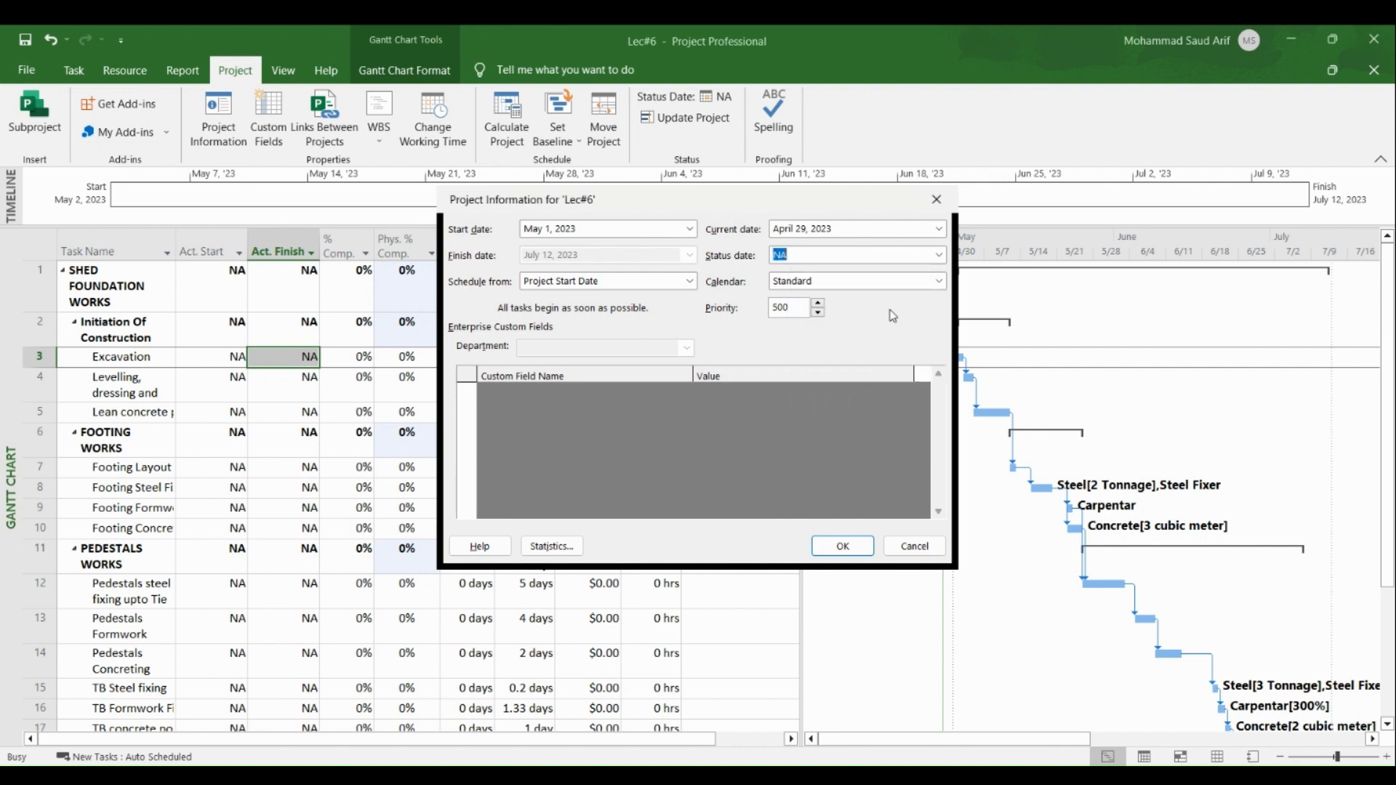
click(855, 551)
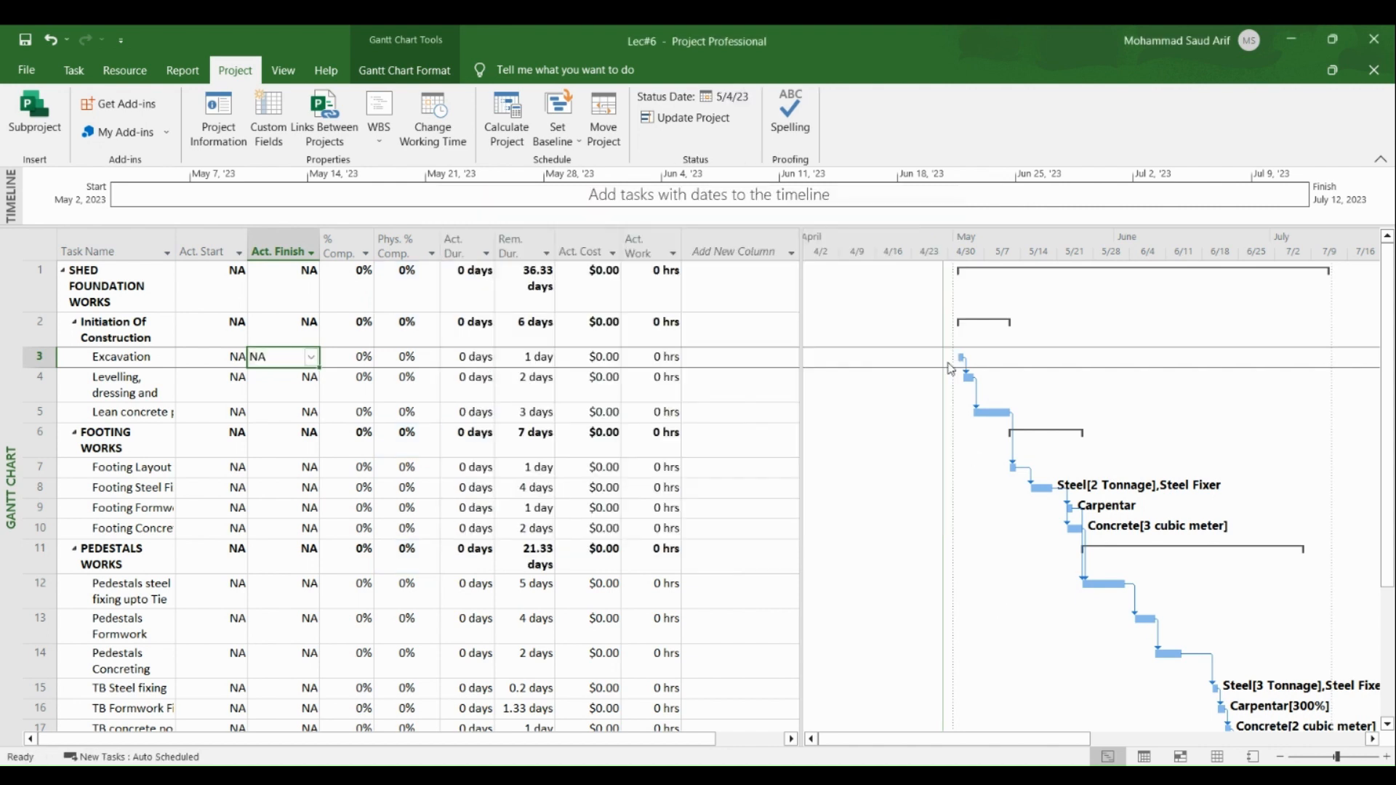
Step: Format the Gantt chart's Status Date gridline as a solid line with automatic color
right_click(981, 539)
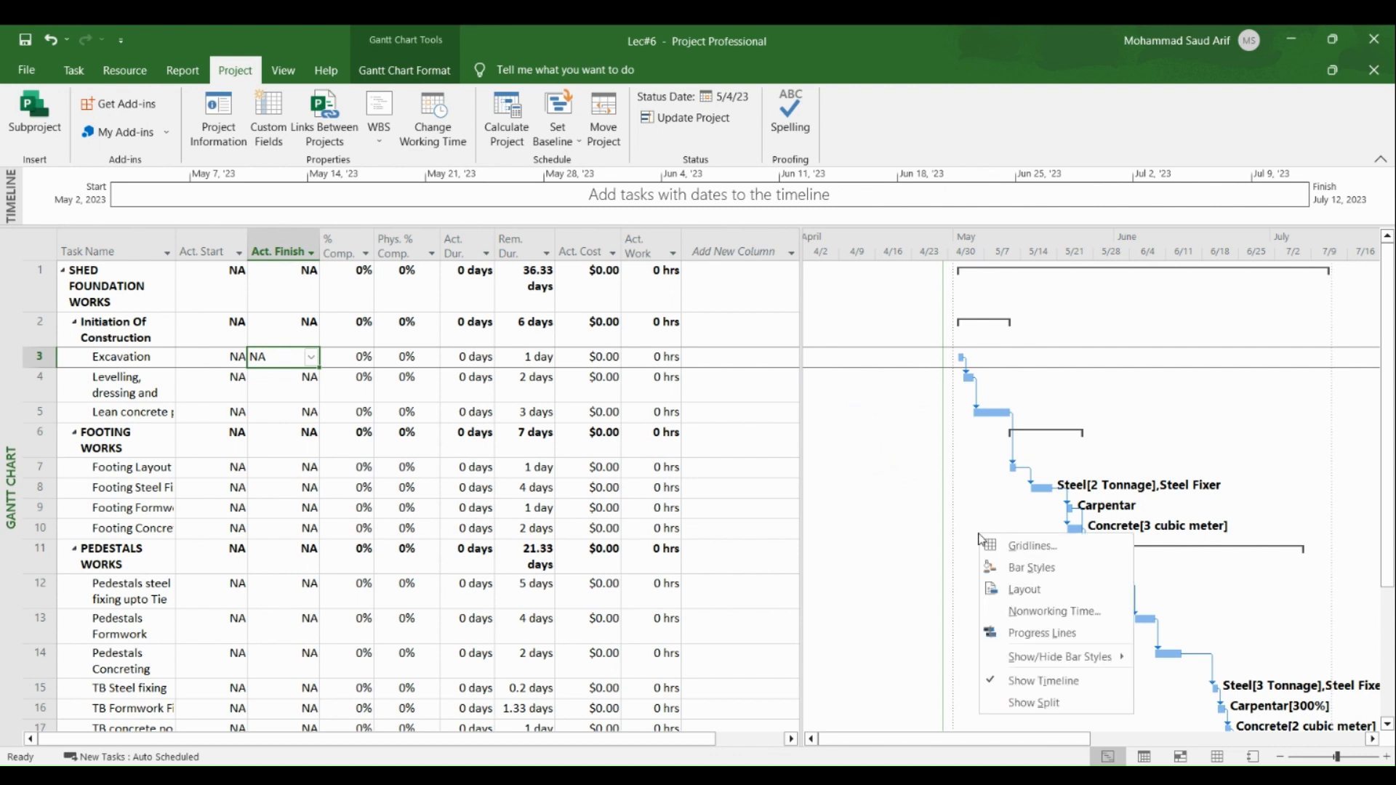
click(993, 547)
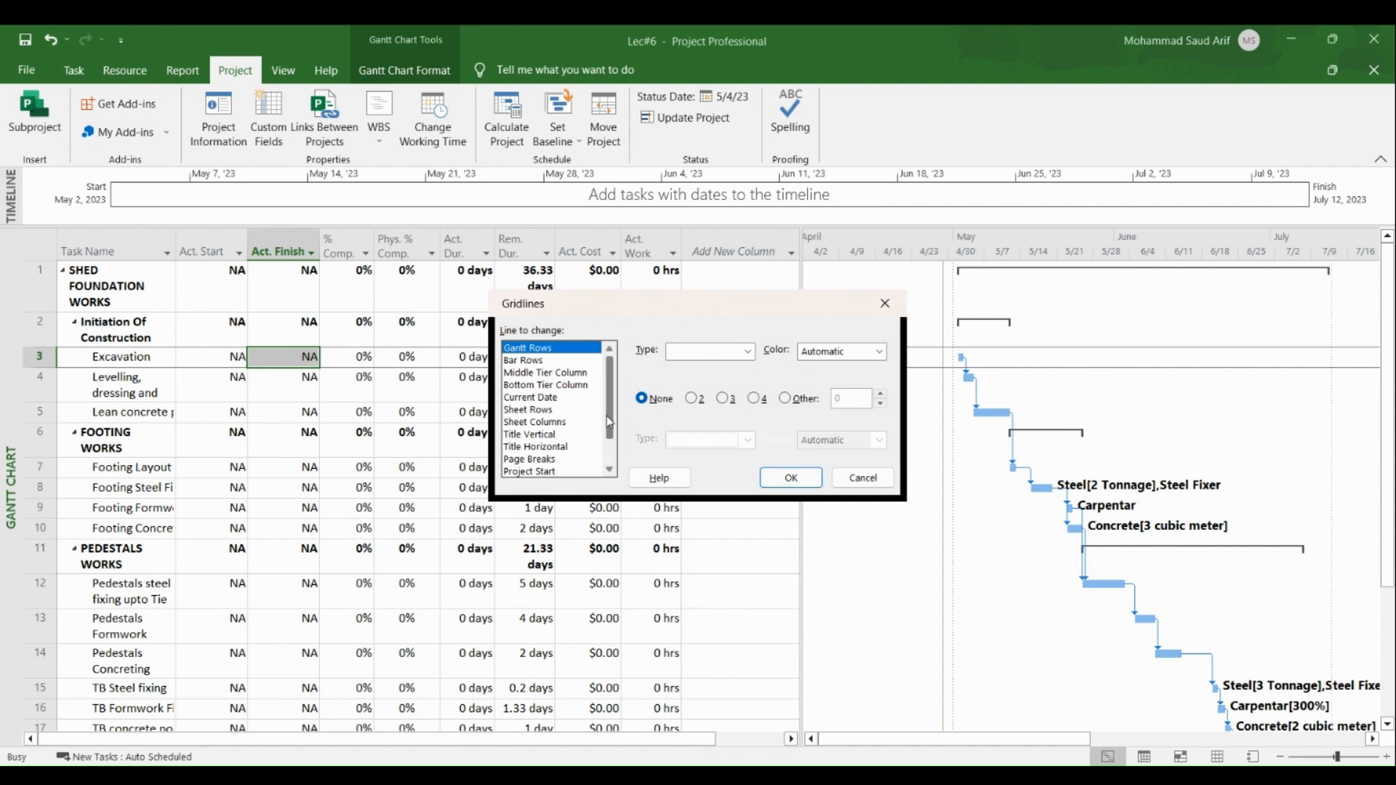
scroll(607, 419, down, 1)
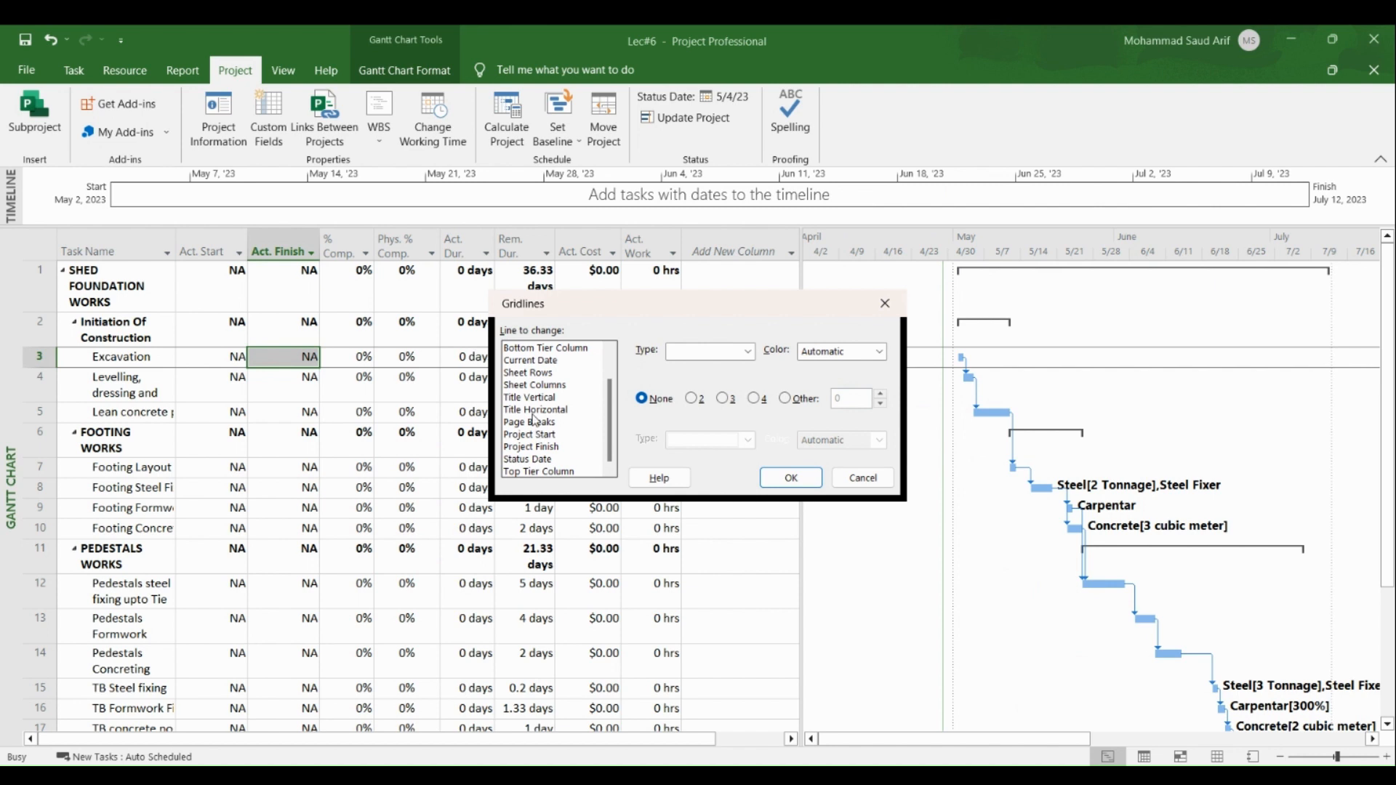
click(541, 460)
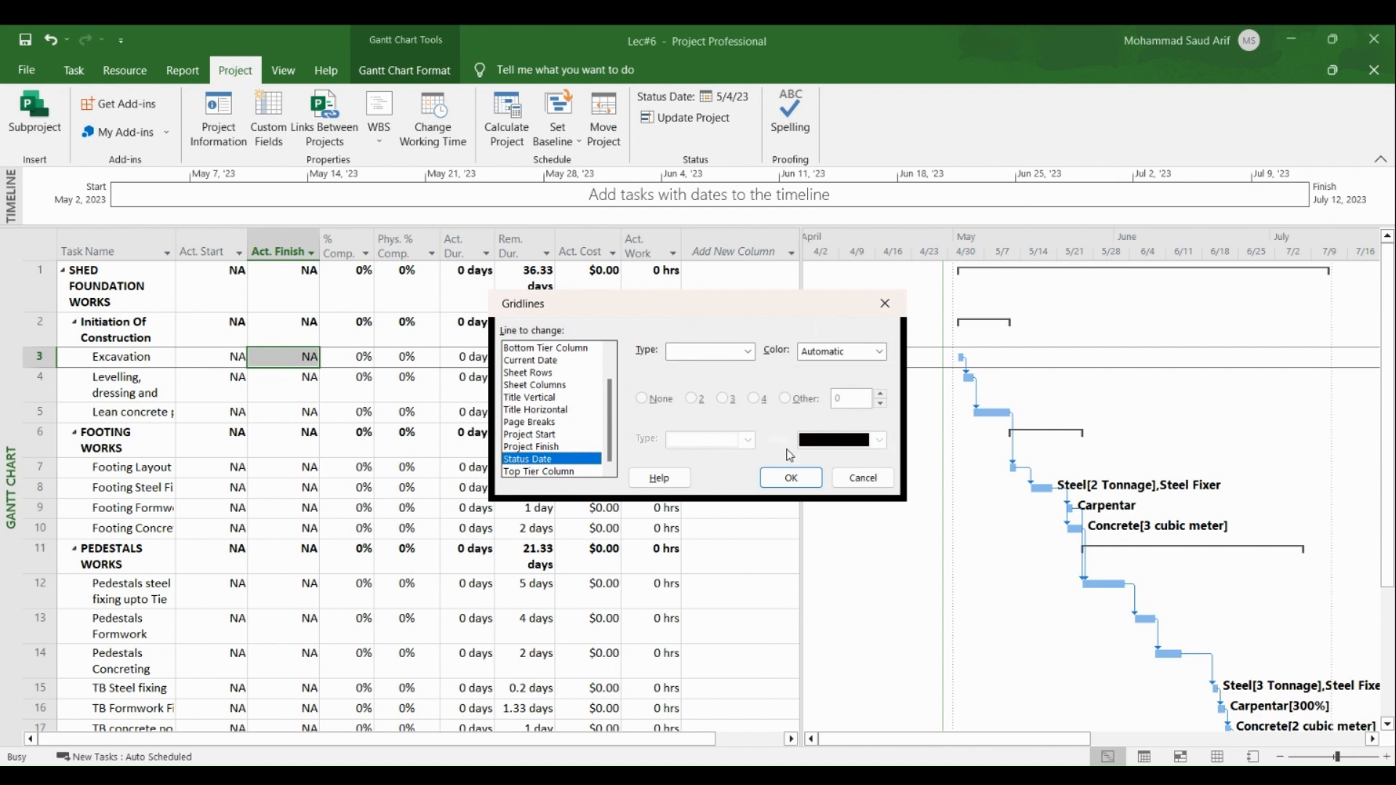
click(751, 355)
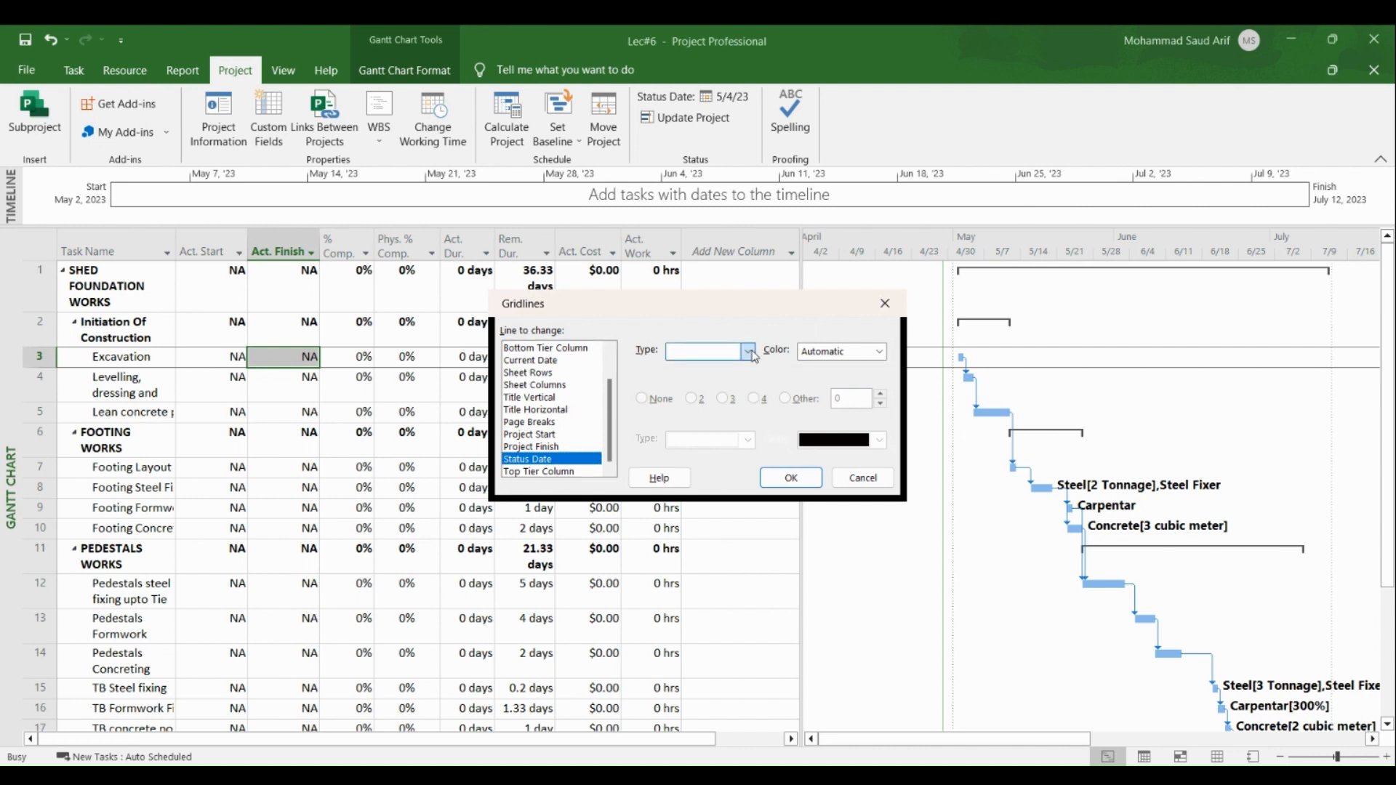
click(707, 378)
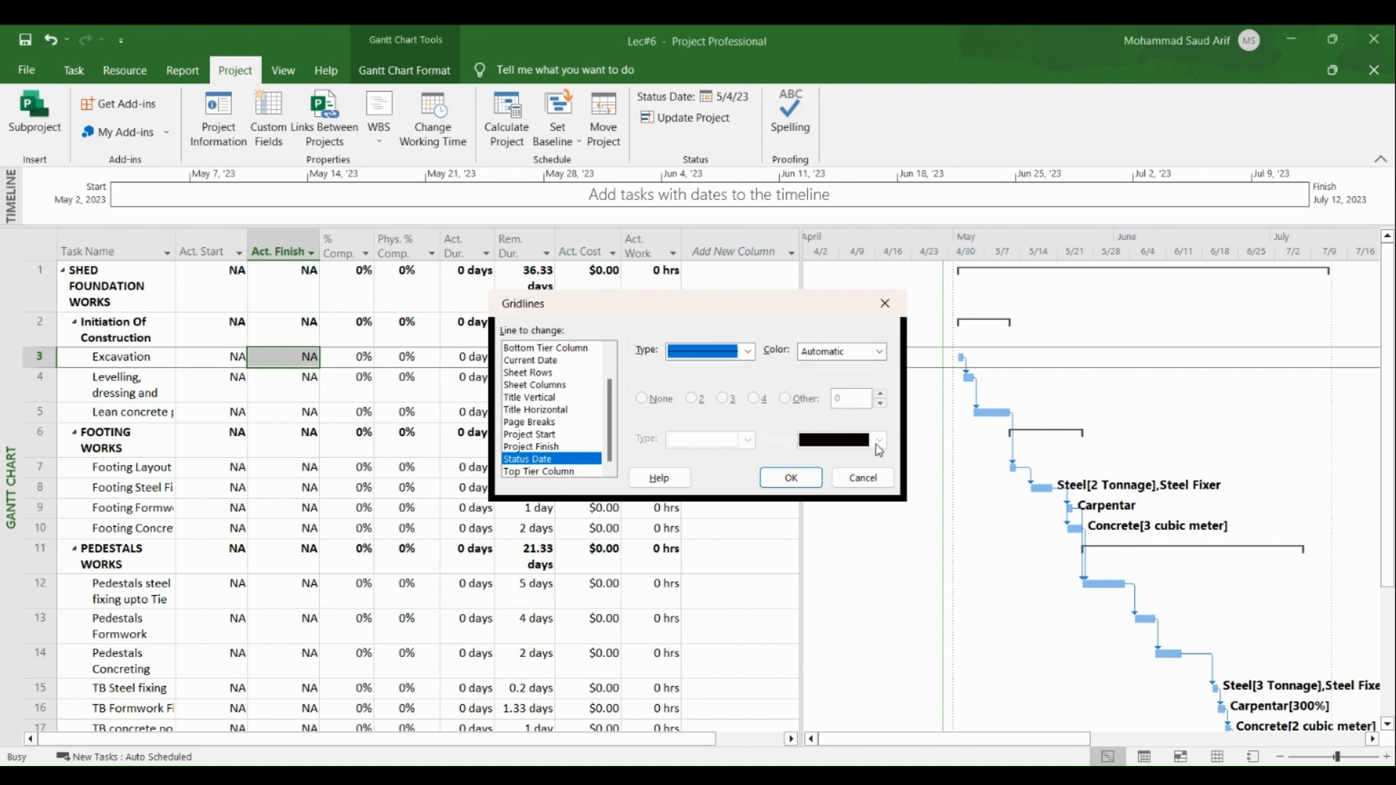
click(791, 477)
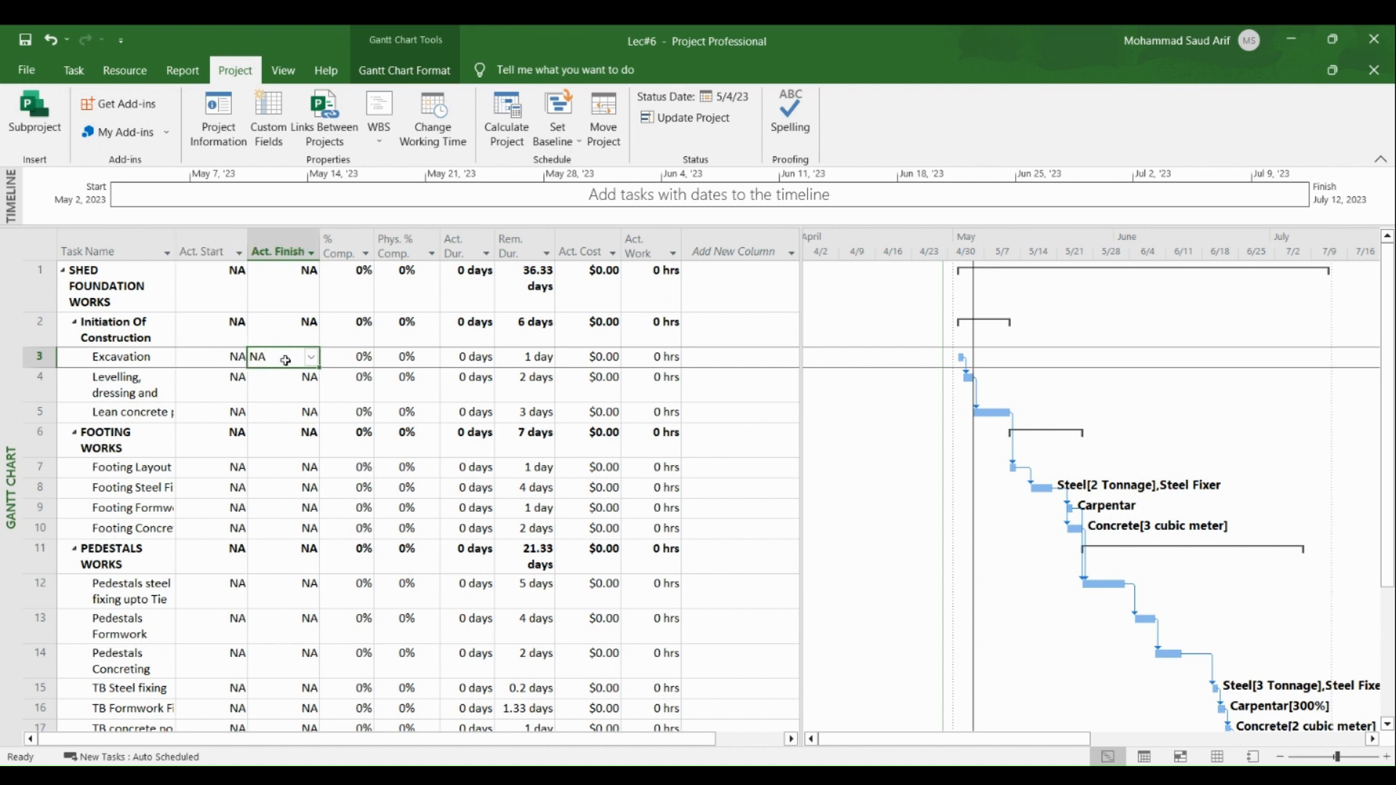
Step: Set the actual start of the Excavation task to May 5, 2023
click(229, 360)
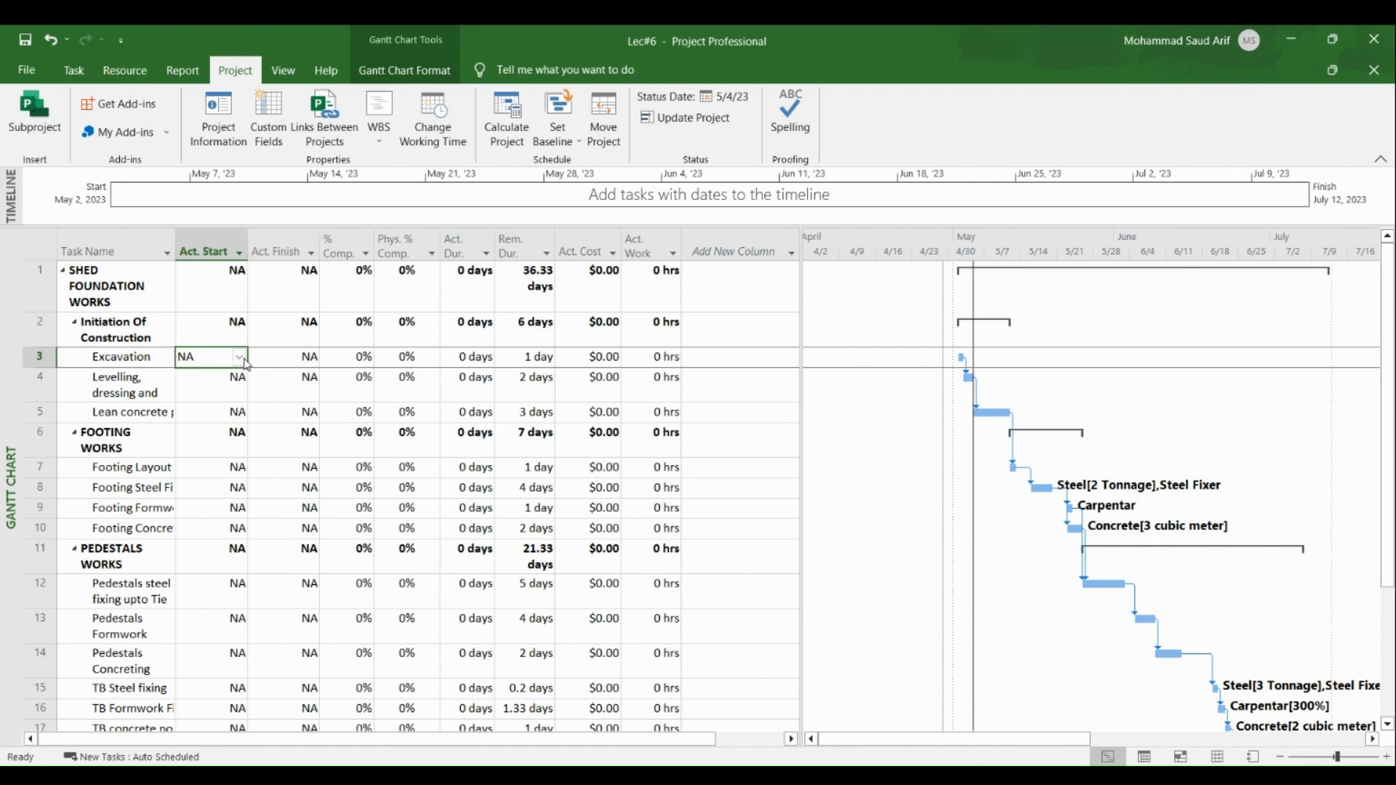
click(239, 359)
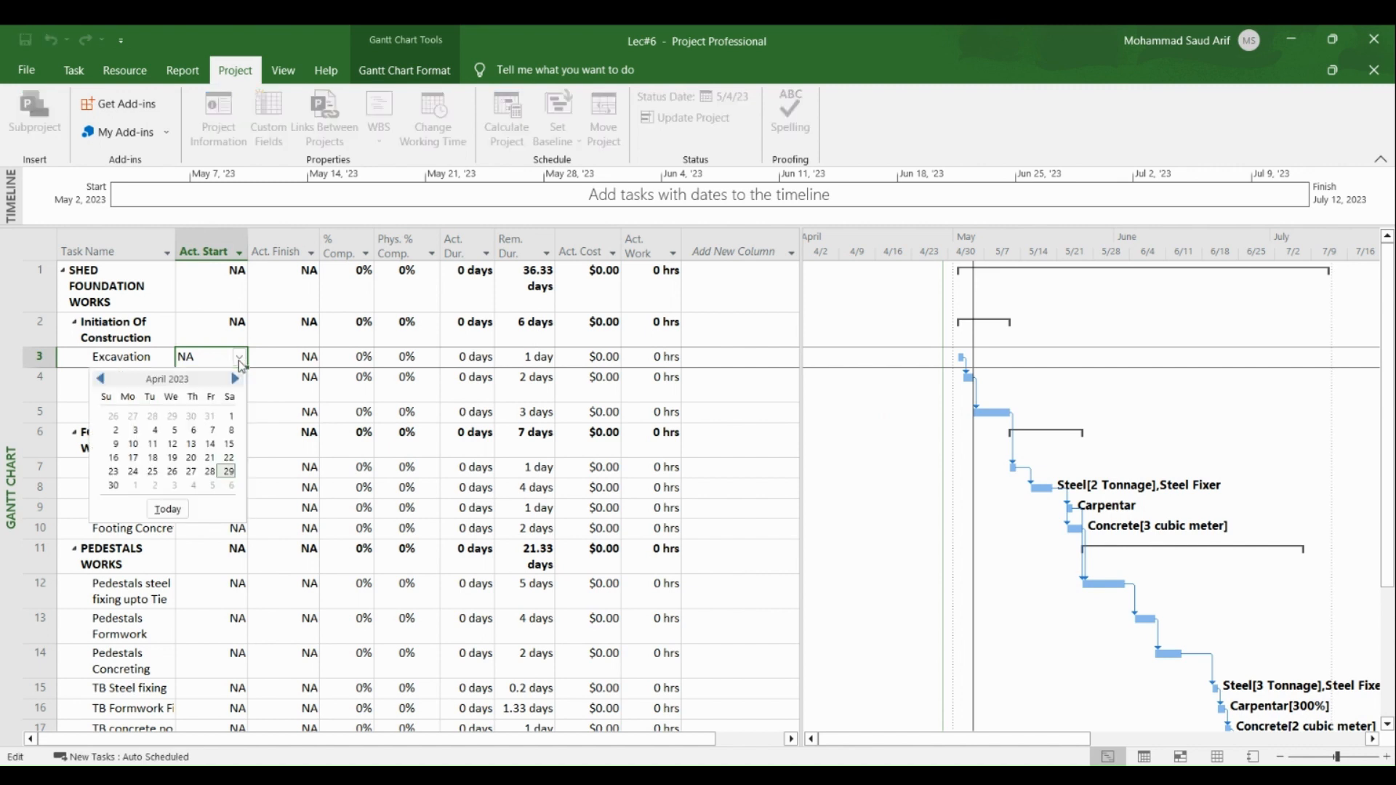
click(235, 378)
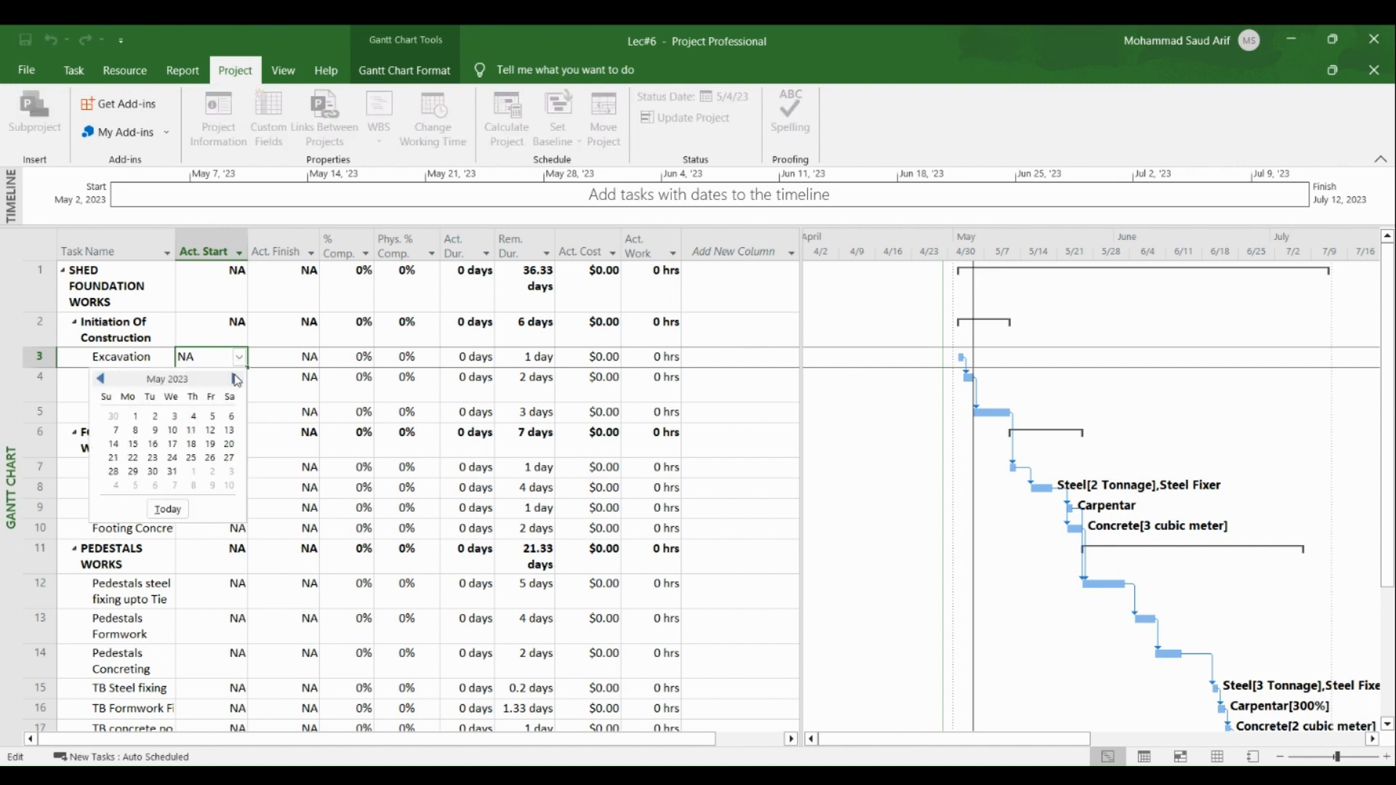
click(207, 418)
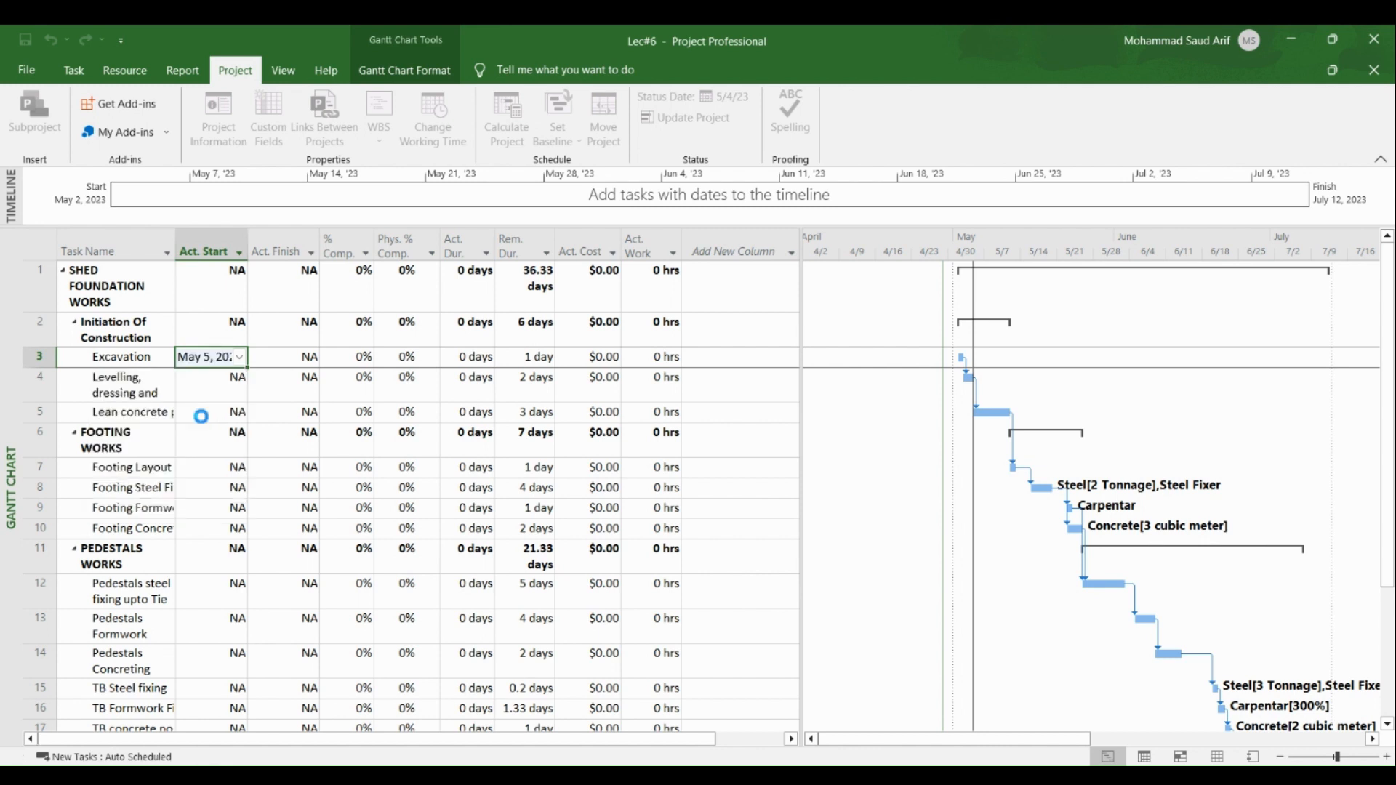
Step: Set the Excavation task's actual finish to April 11, 2023 and accept moving the affected task before the project start date
click(266, 359)
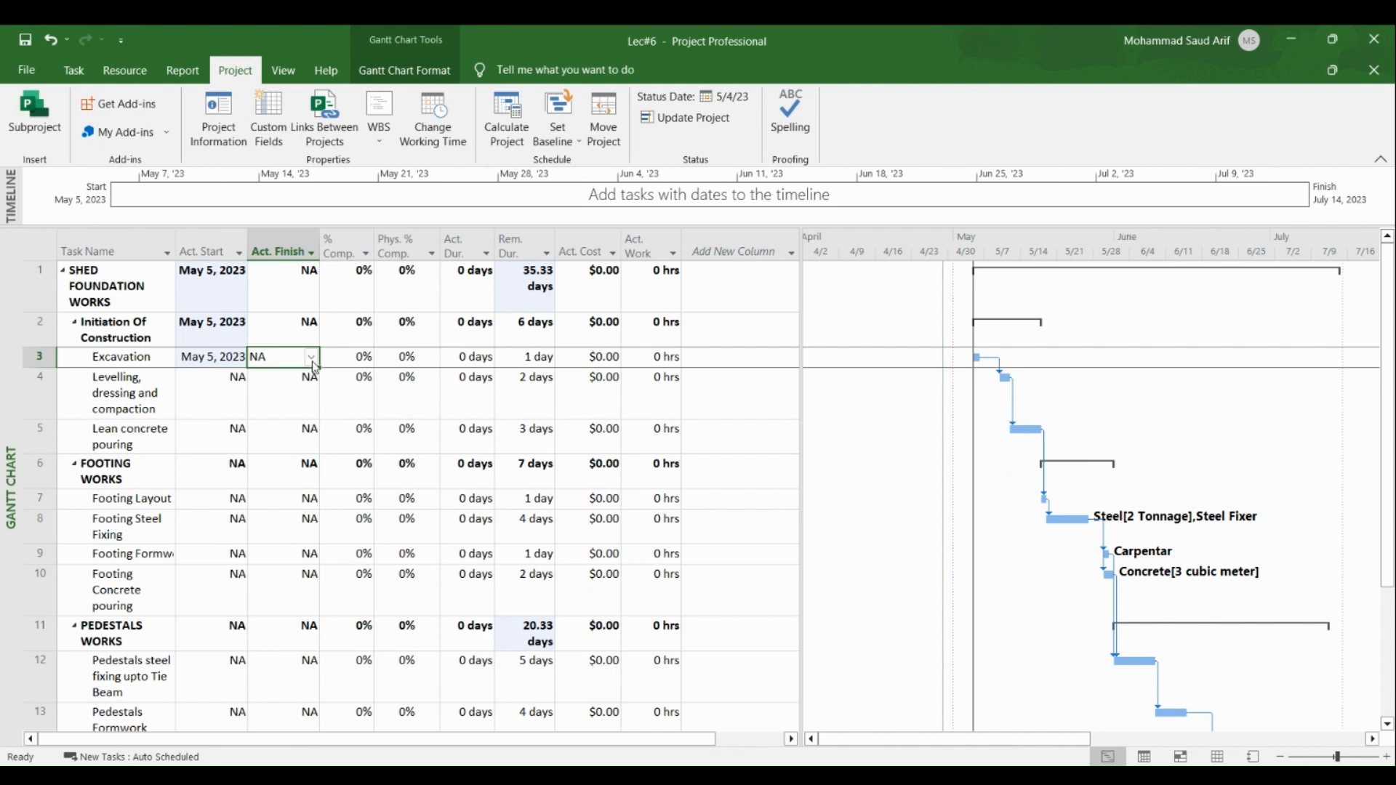
click(311, 357)
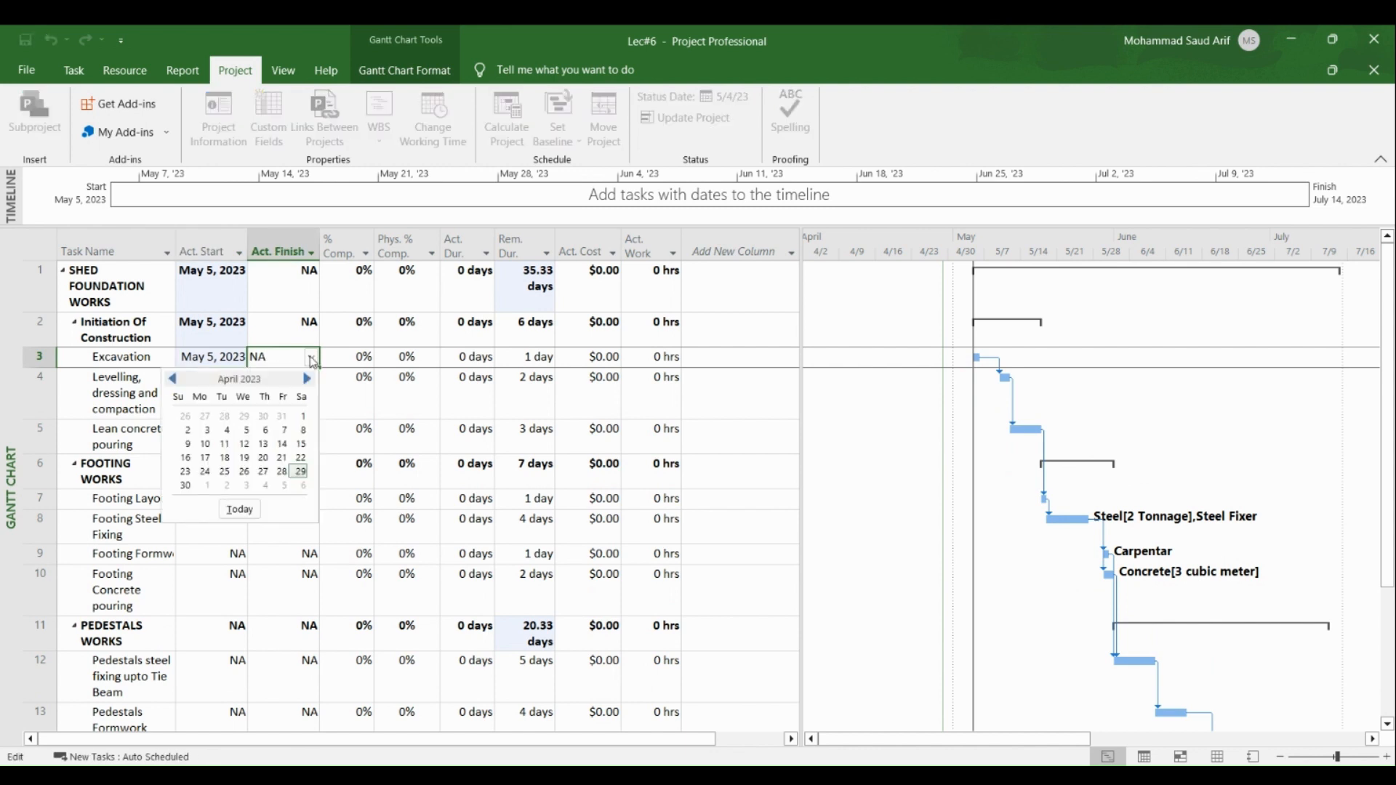
click(222, 446)
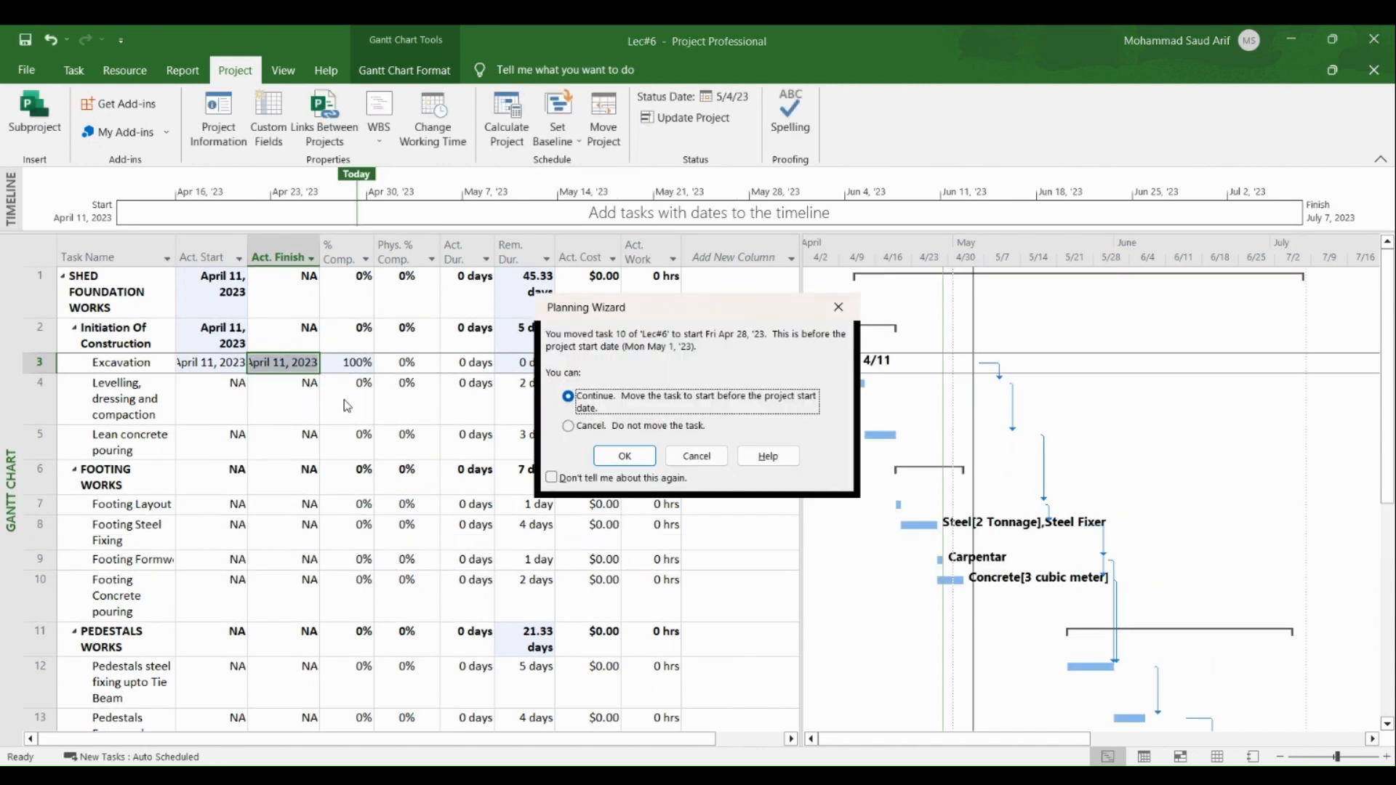
click(622, 458)
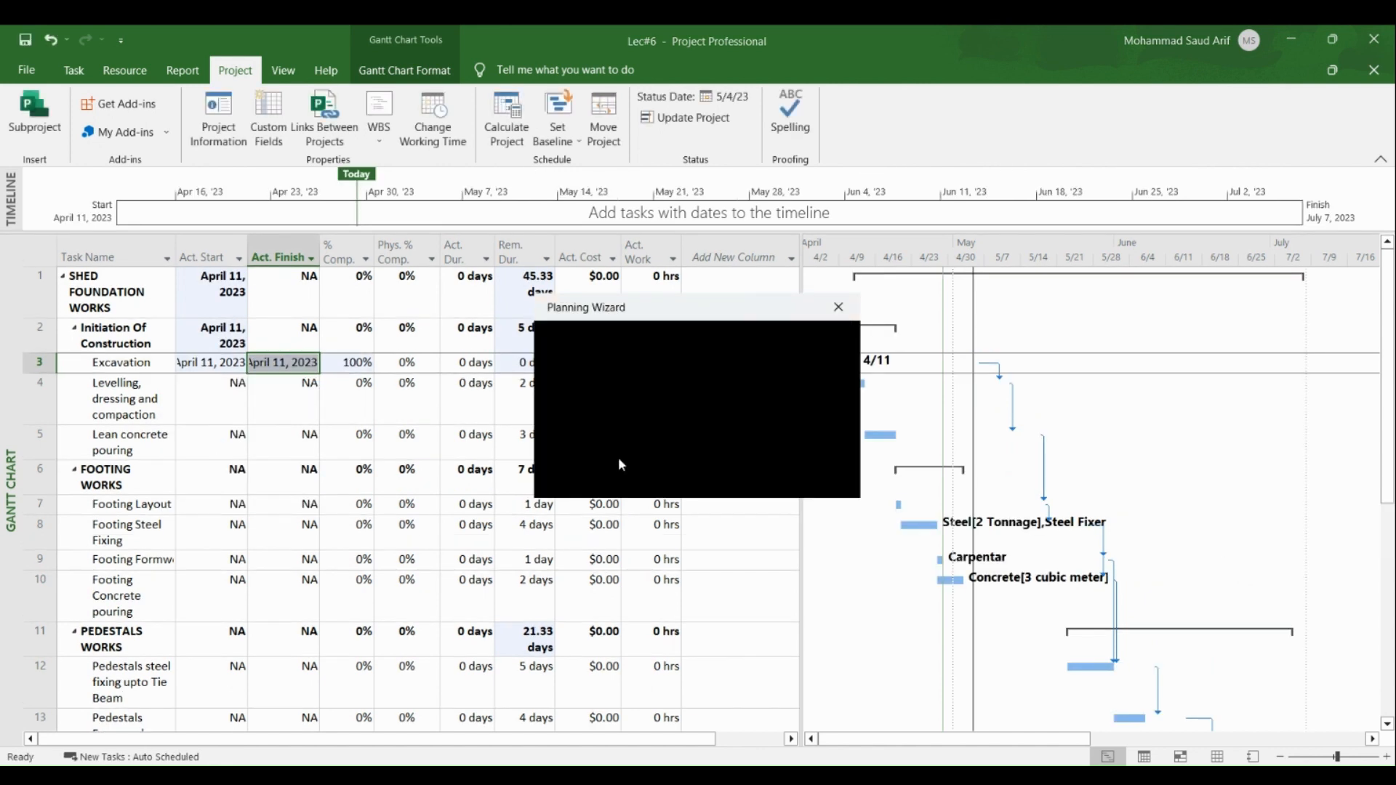
Step: Set the Excavation task's actual start to May 5, 2023 and its actual finish to May 11, 2023
click(214, 400)
click(222, 364)
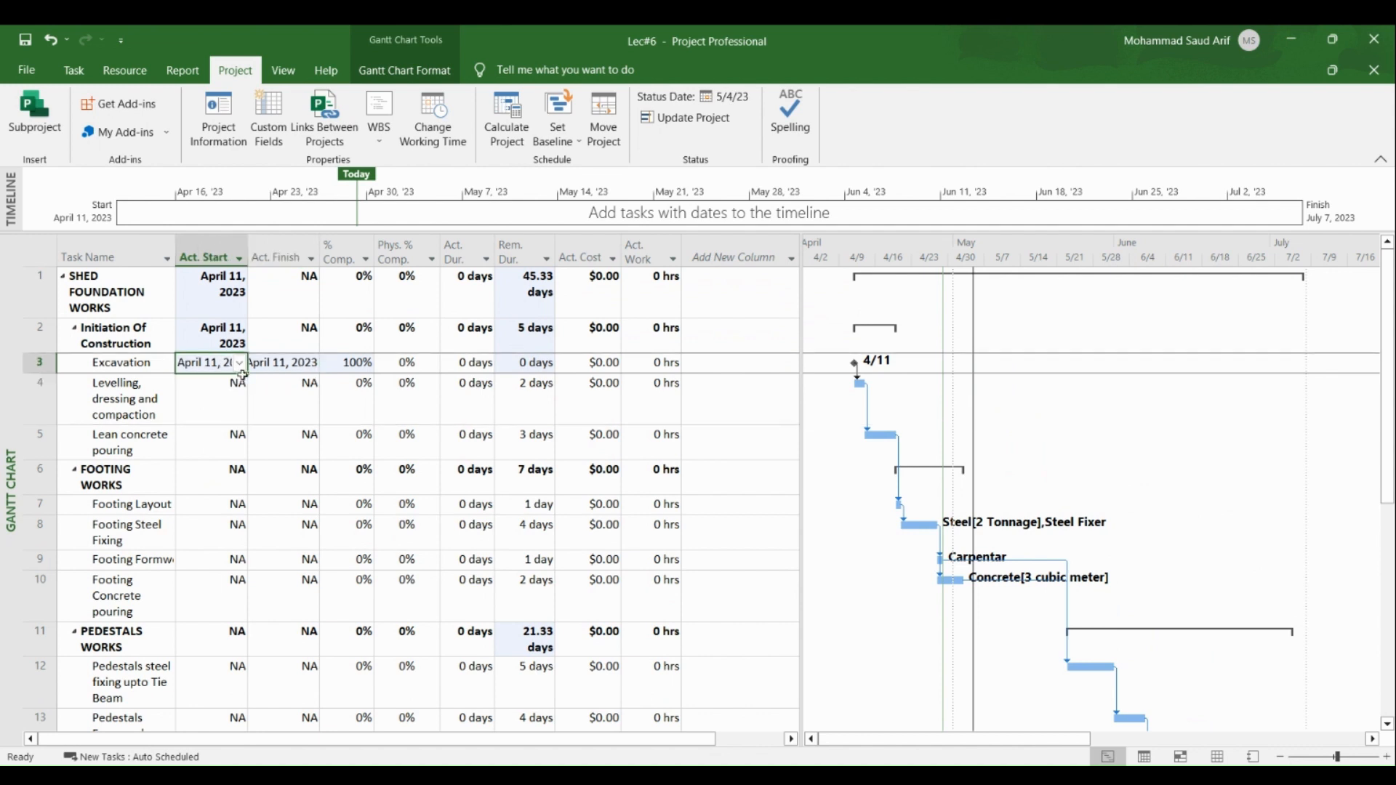
click(239, 362)
click(235, 384)
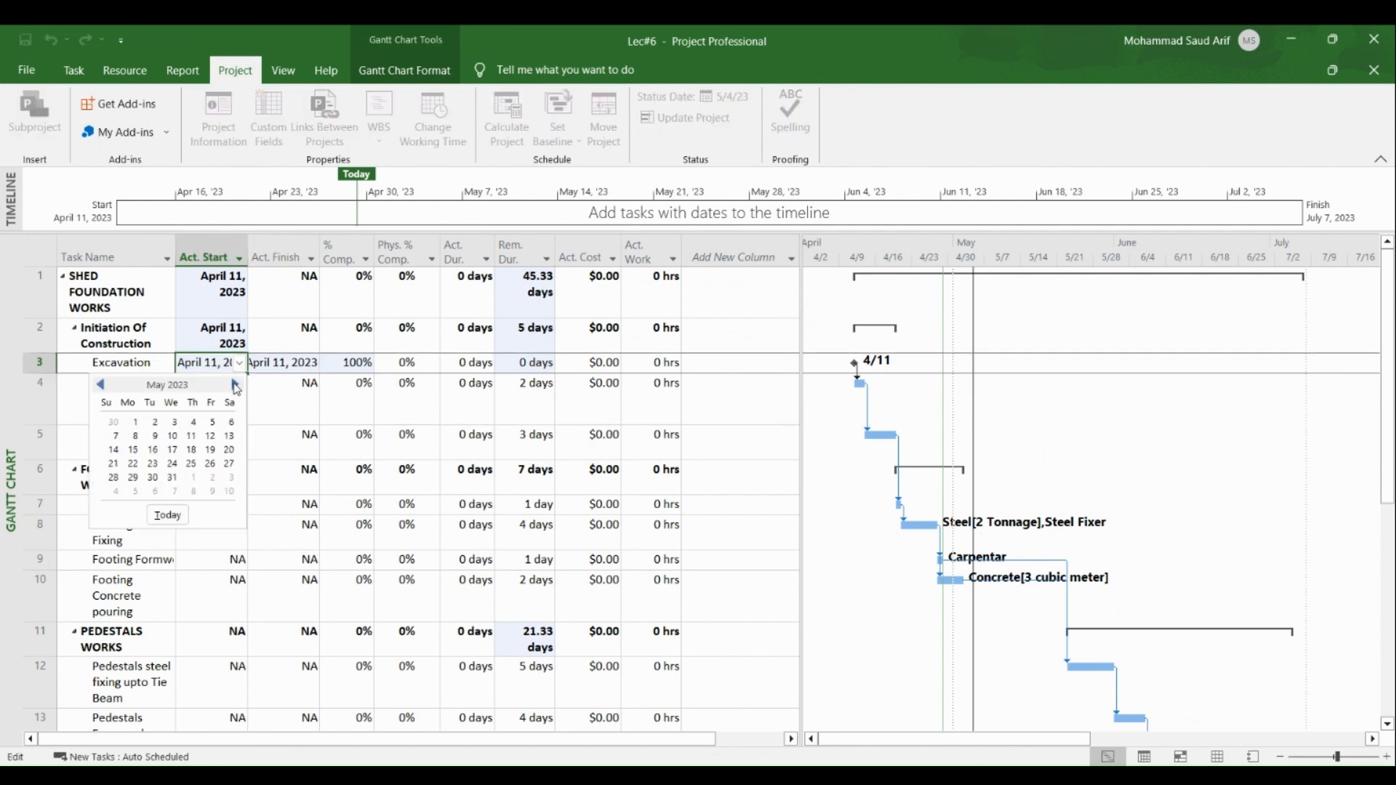
click(211, 423)
click(277, 368)
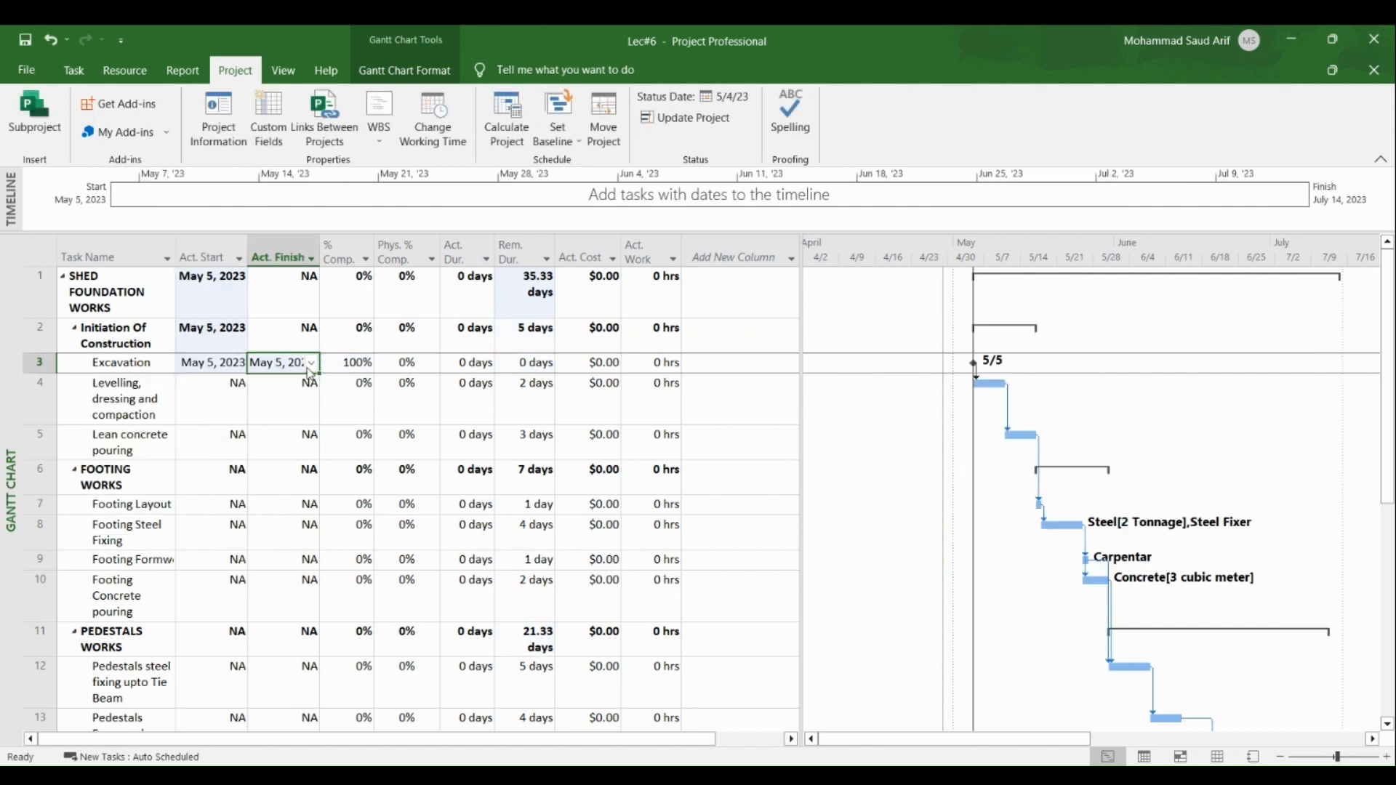
click(312, 365)
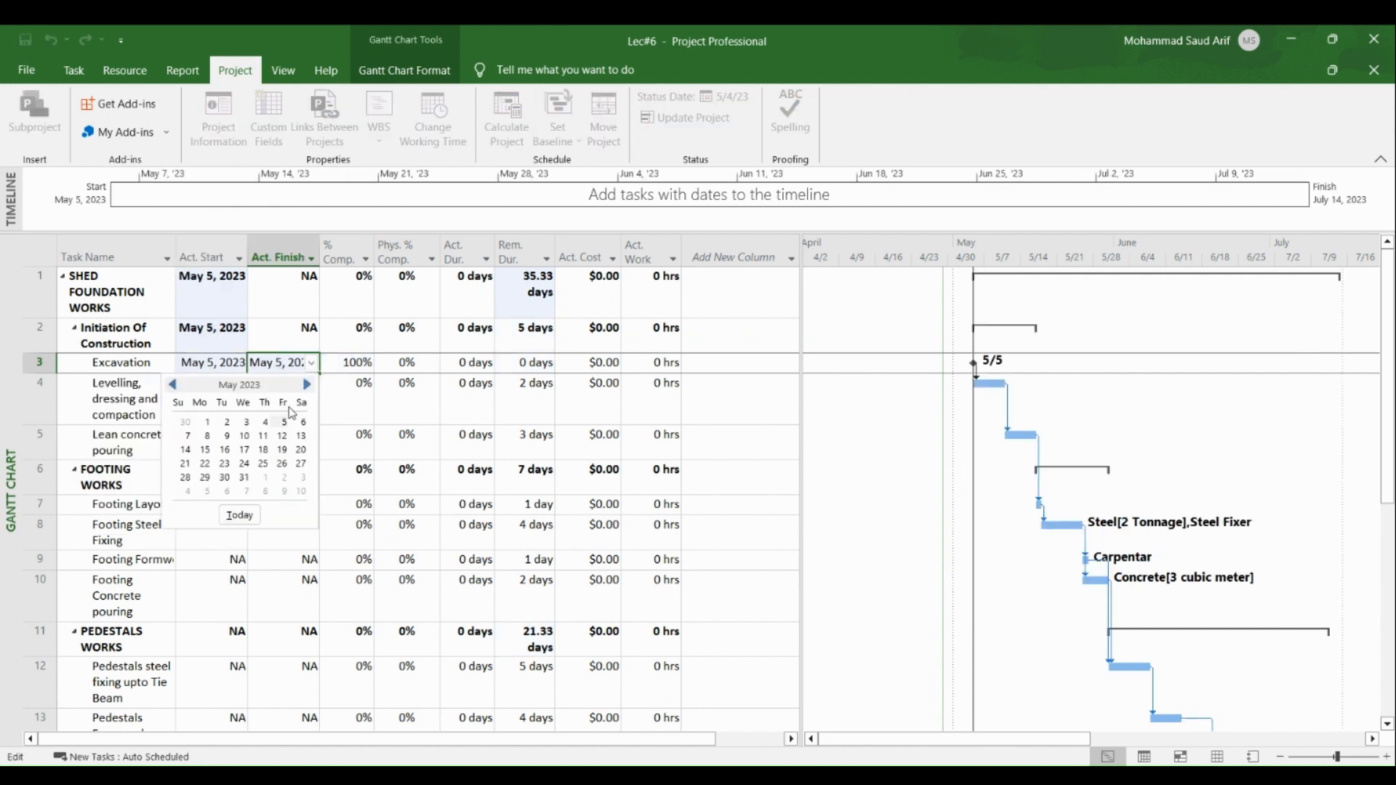
click(263, 435)
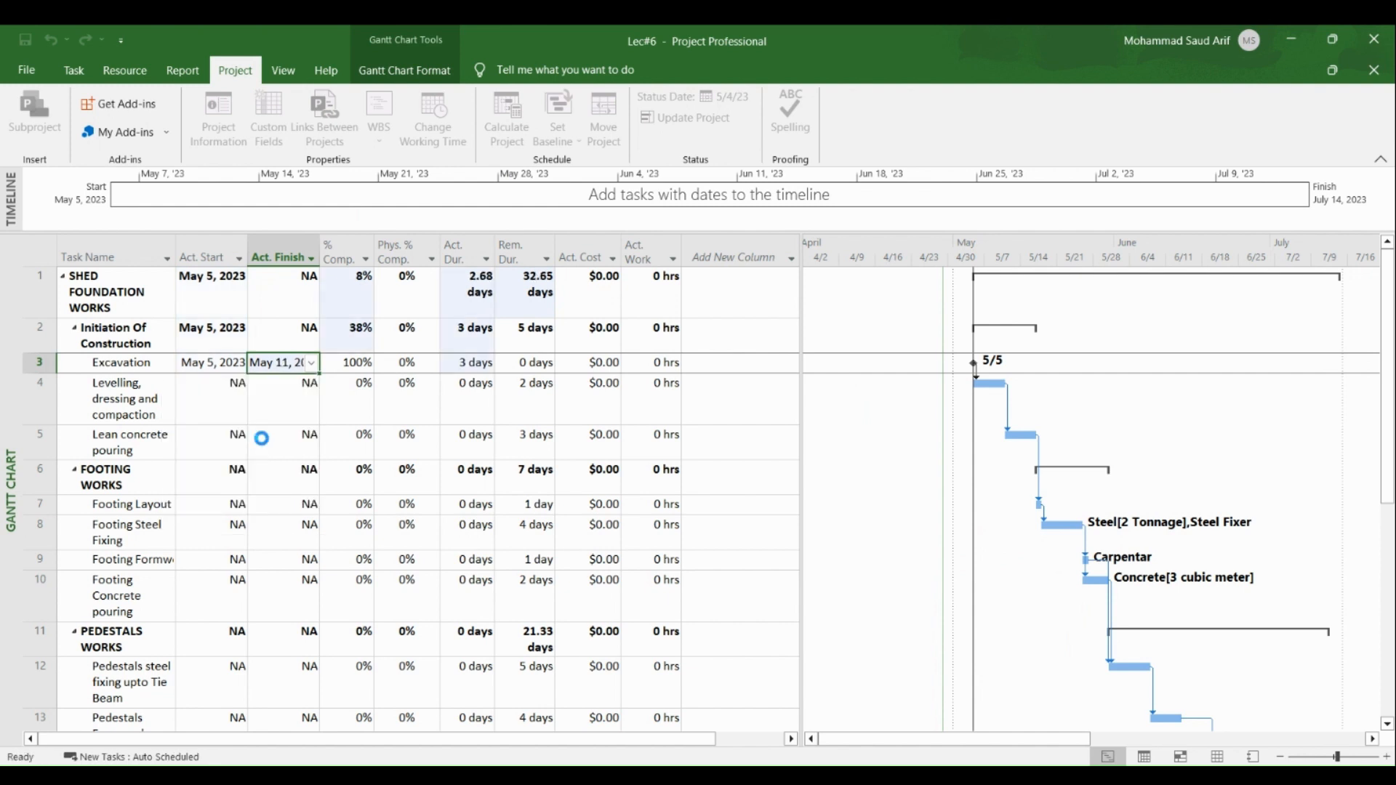
Step: Set the actual start of Levelling, dressing and compaction to May 12, 2023 and its actual finish to May 16, 2023
click(228, 407)
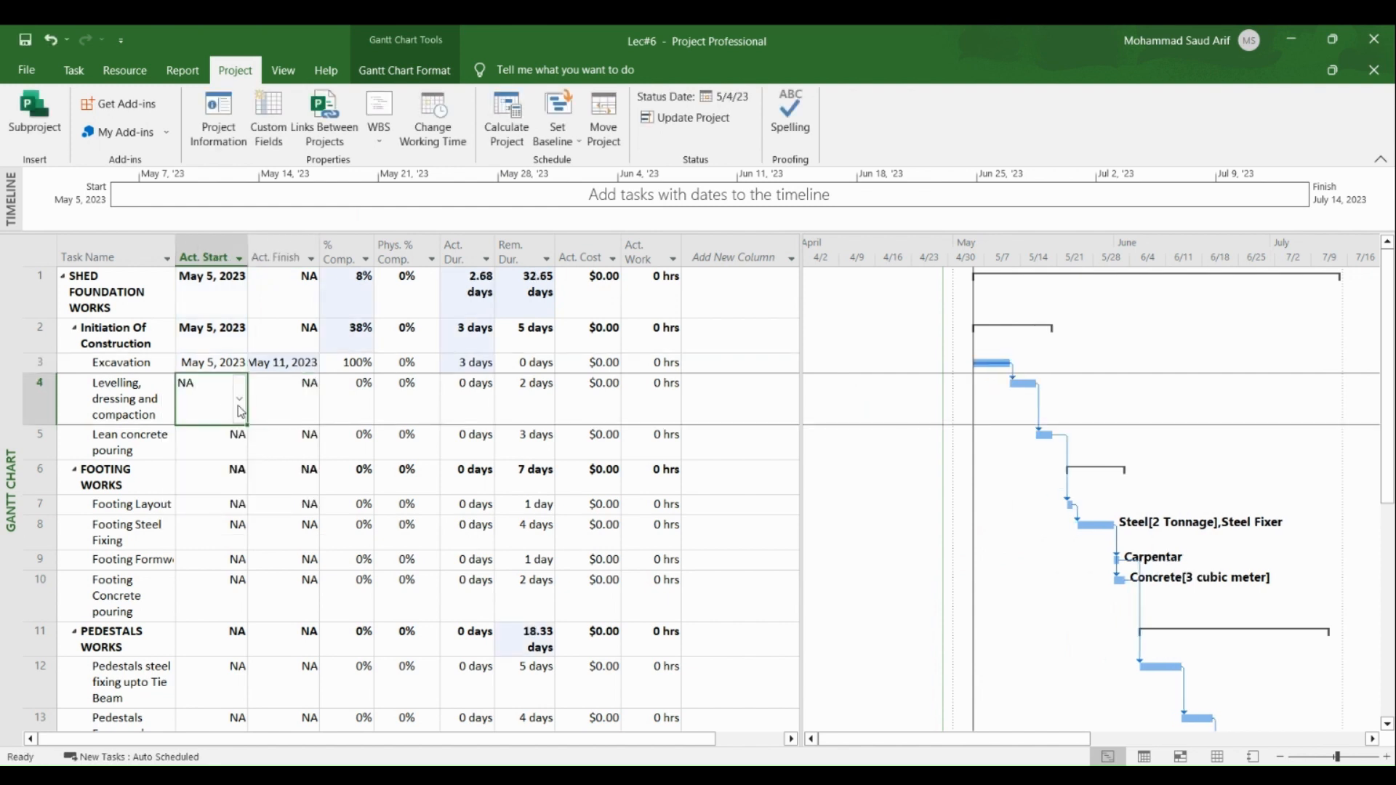
click(241, 406)
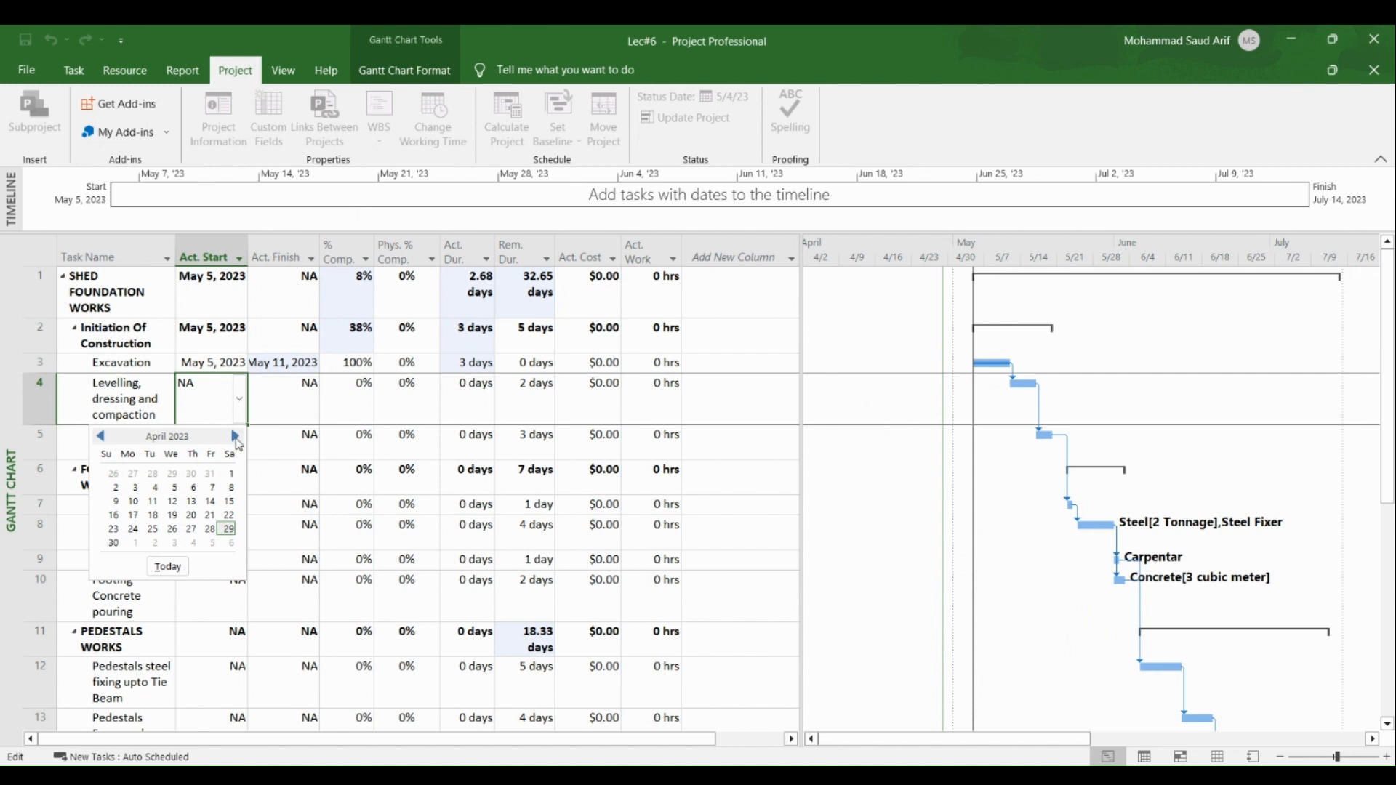
click(234, 437)
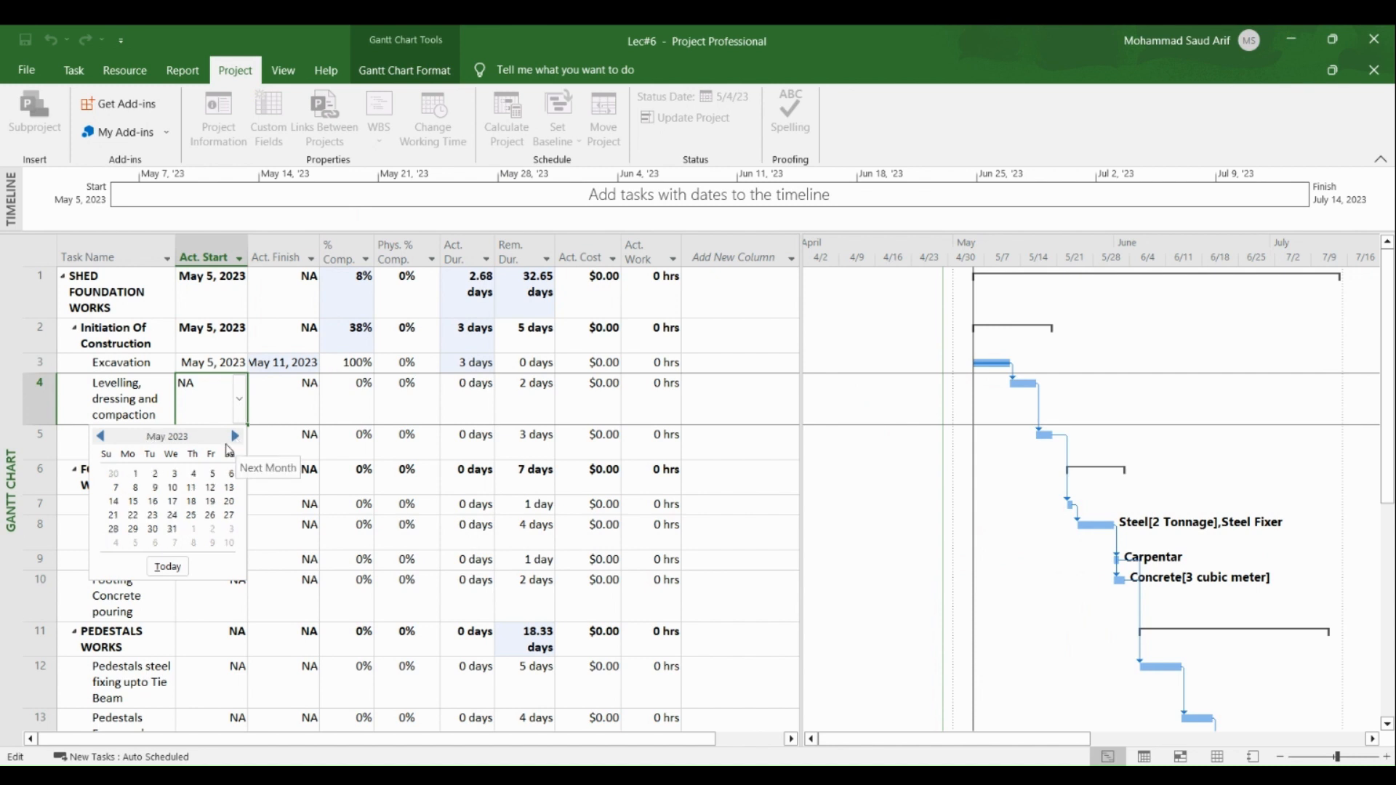
click(209, 487)
click(277, 419)
click(312, 399)
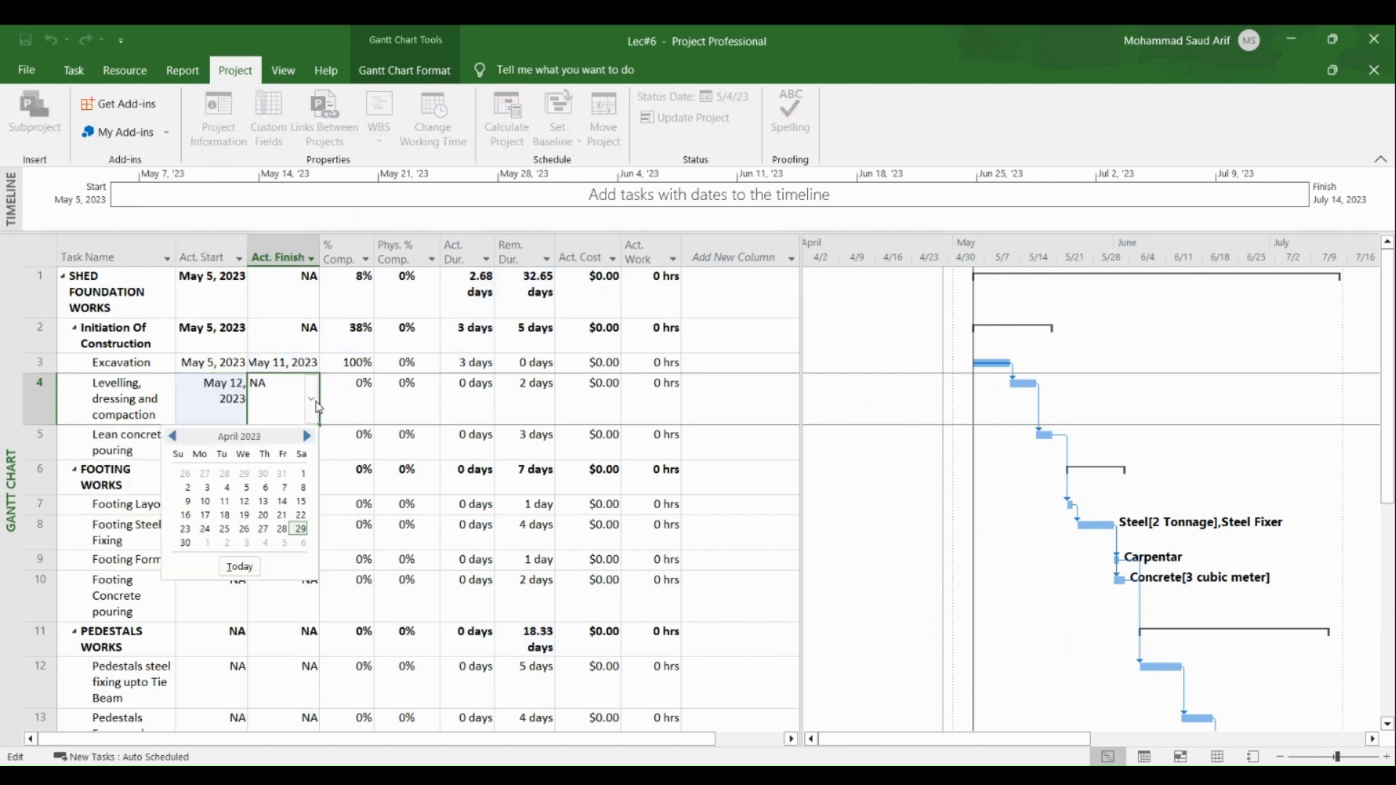
click(307, 436)
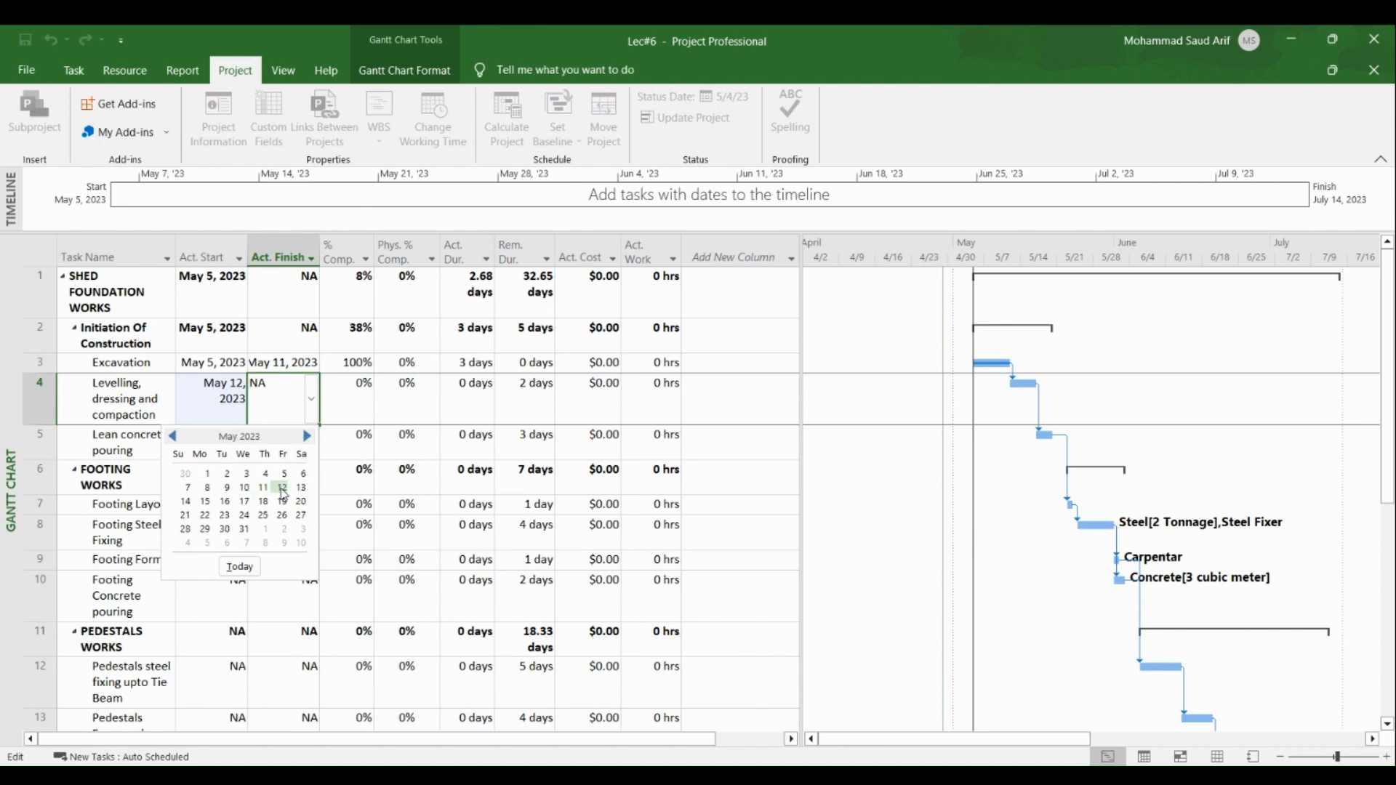
click(227, 502)
Step: Set the actual start of Lean concrete pouring to May 17, 2023 and its actual finish to May 19, 2023
click(232, 442)
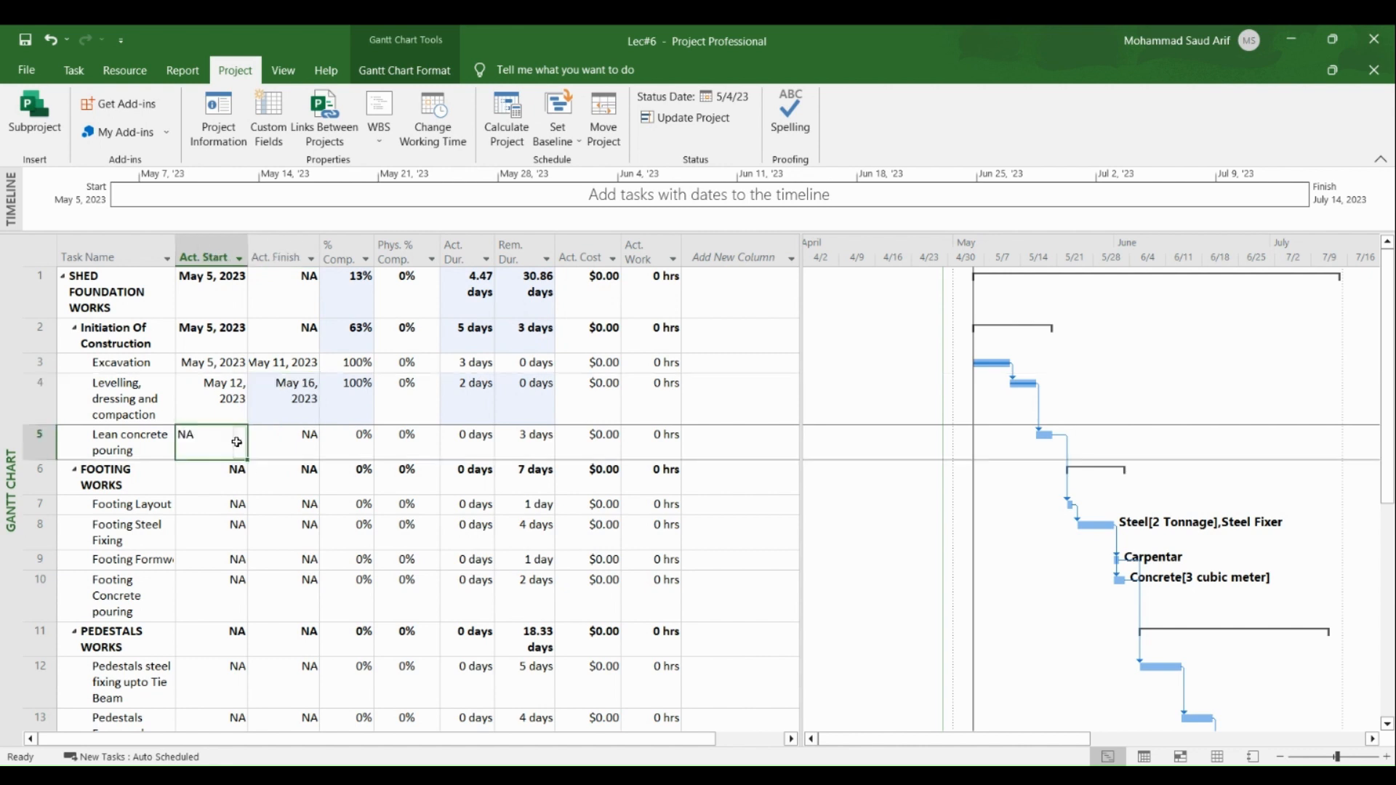
click(239, 442)
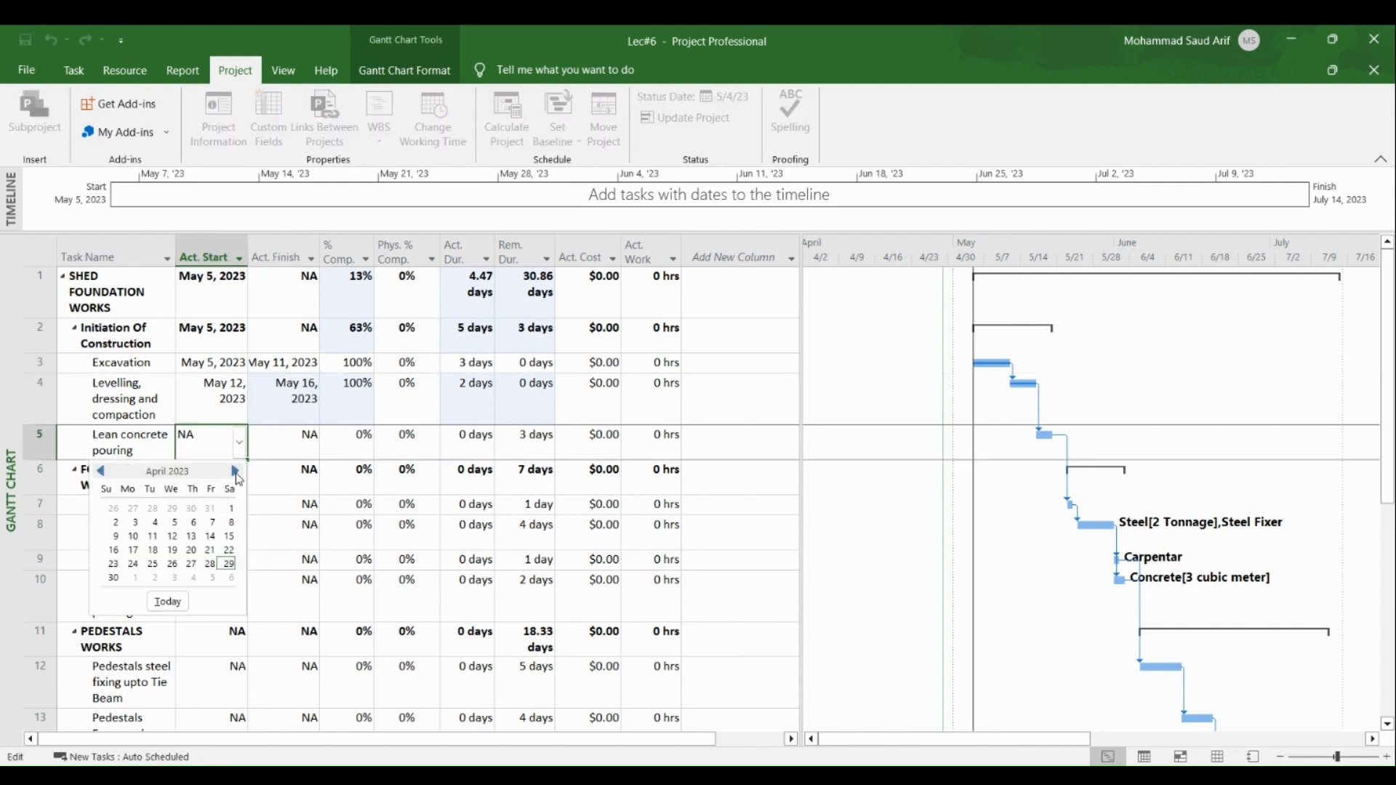
click(234, 471)
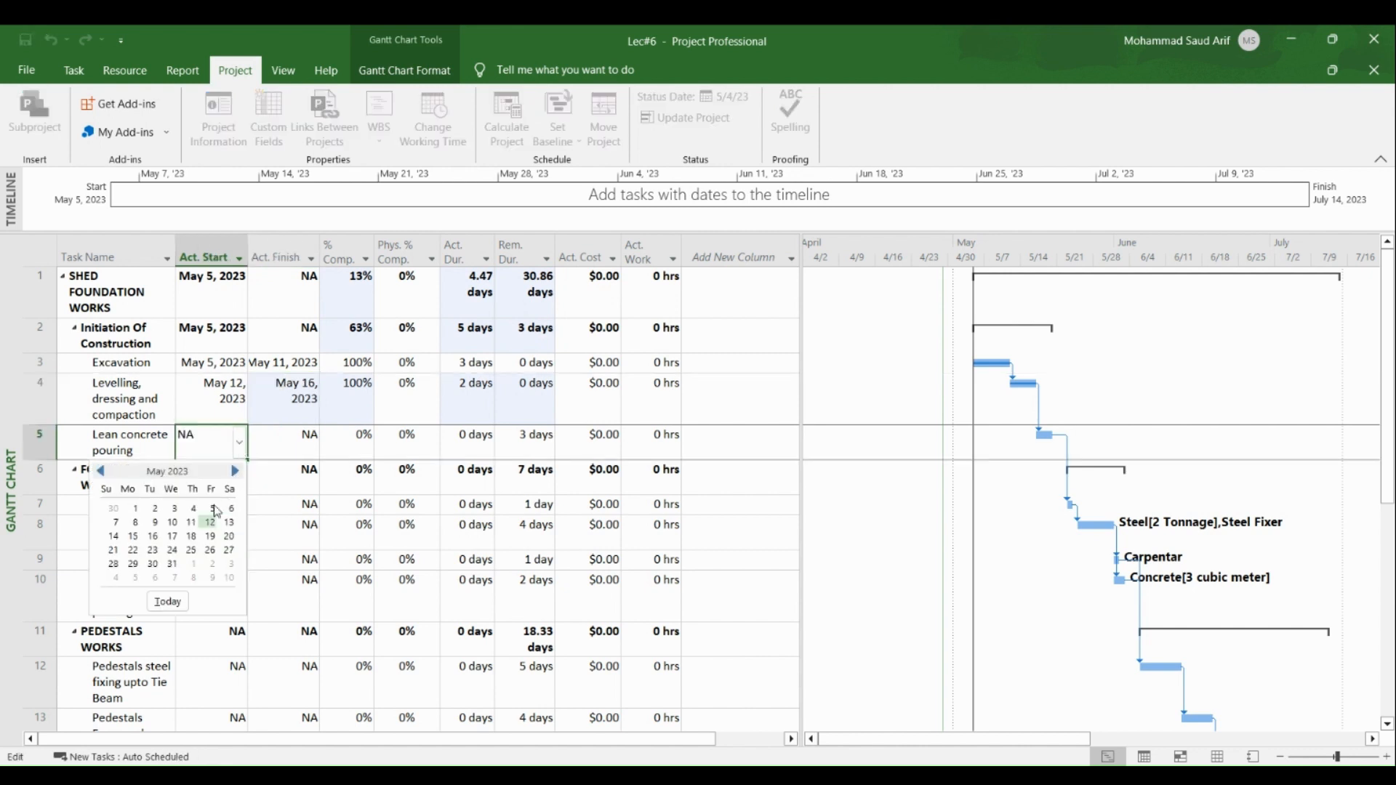
click(173, 536)
click(295, 445)
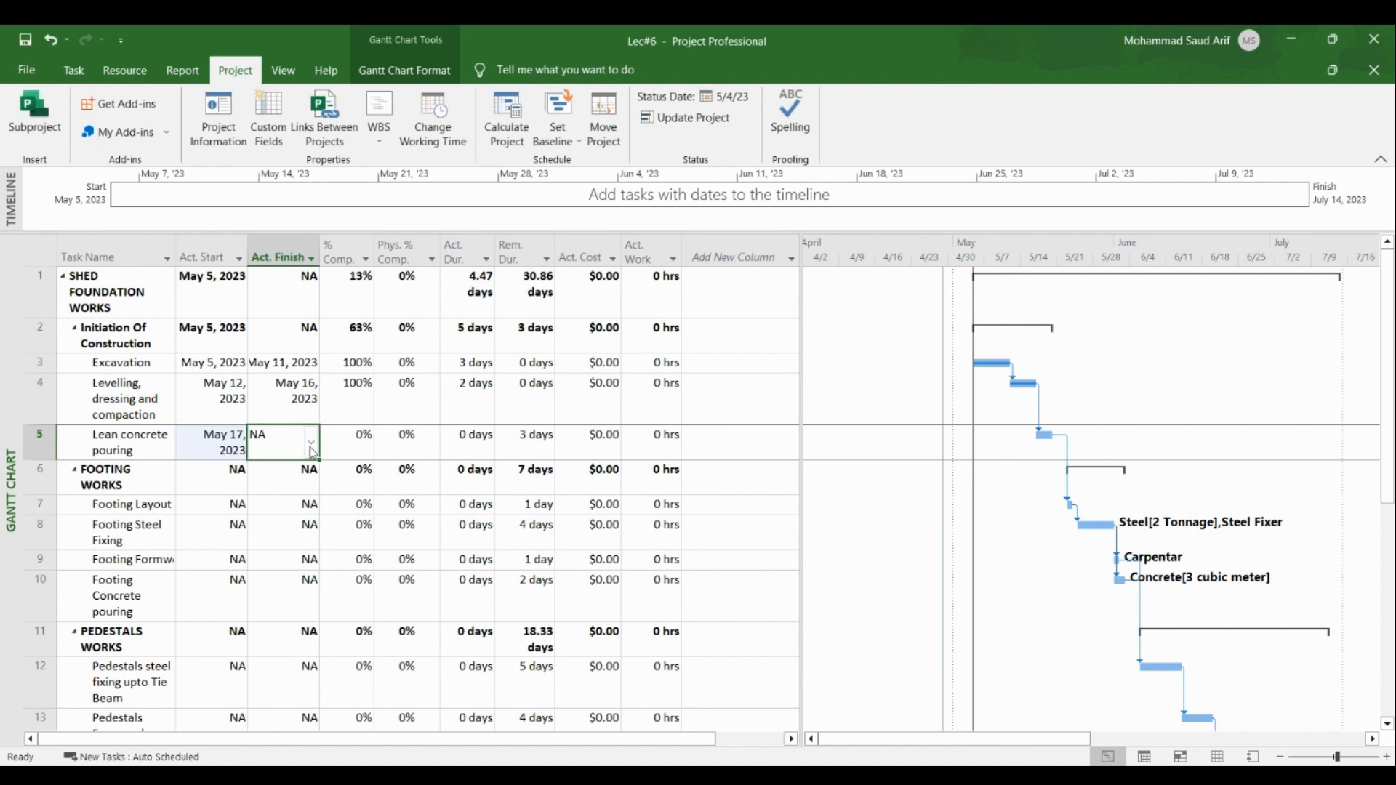
click(312, 442)
click(307, 471)
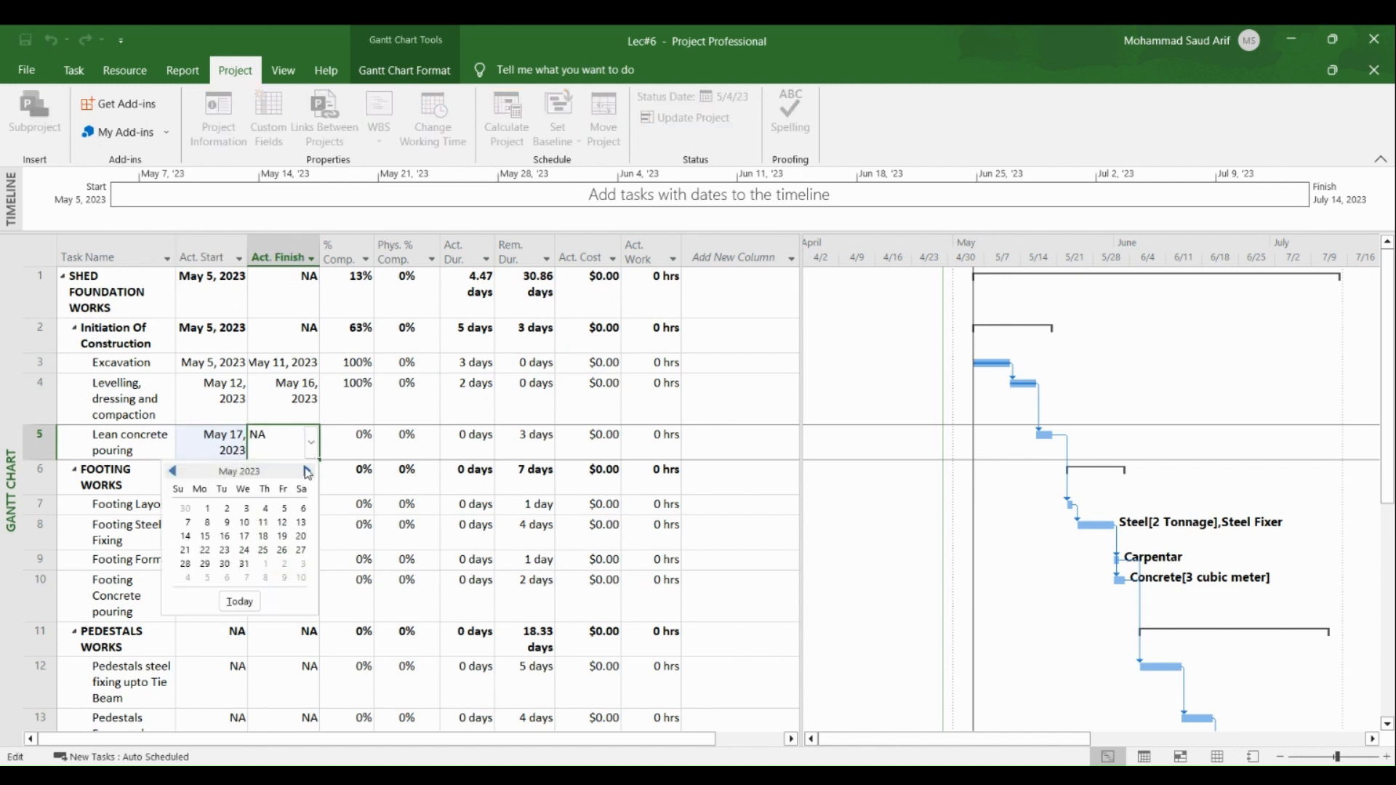
click(283, 538)
click(413, 502)
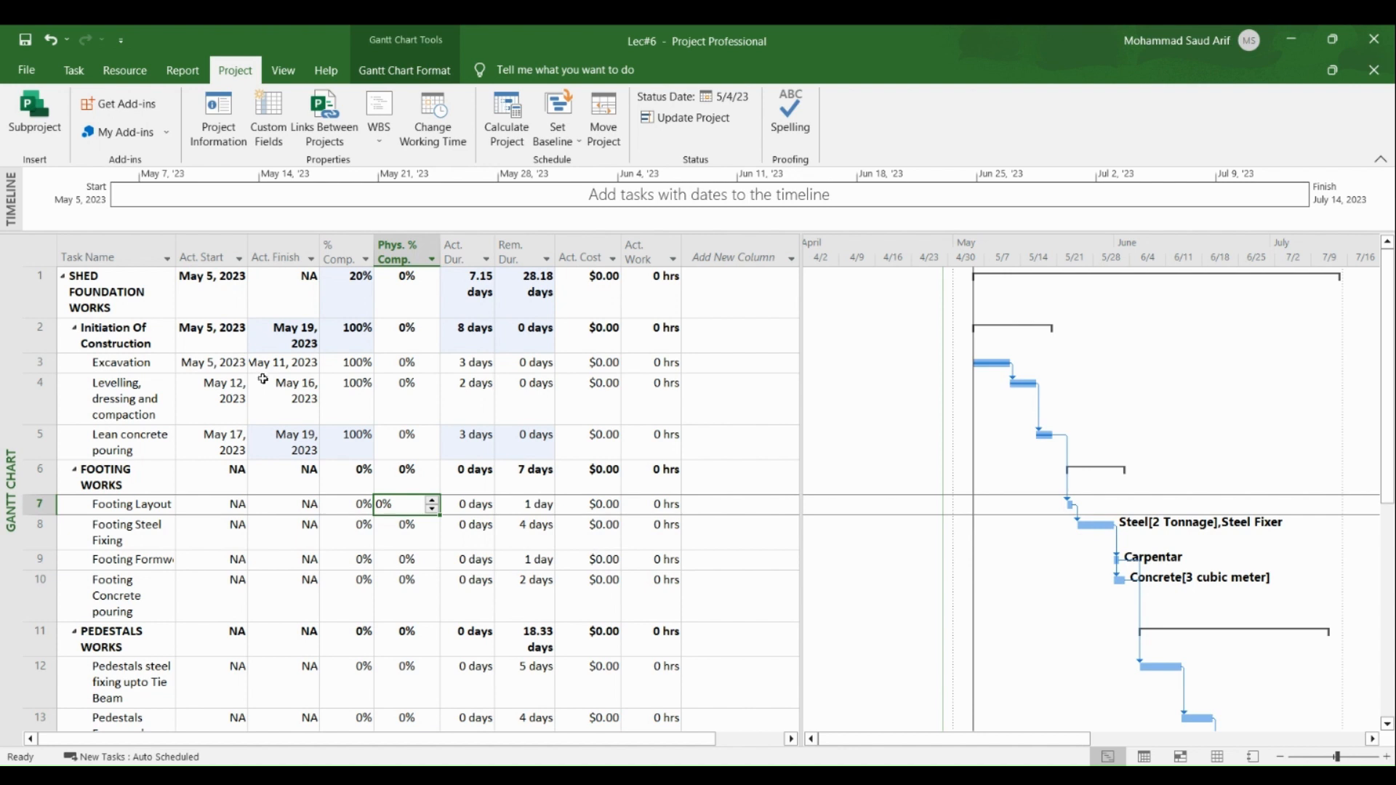
Step: Apply the Cost table to the task list and compare the total, baseline and variance costs of SHED FOUNDATION WORKS and its tasks
click(42, 246)
right_click(42, 247)
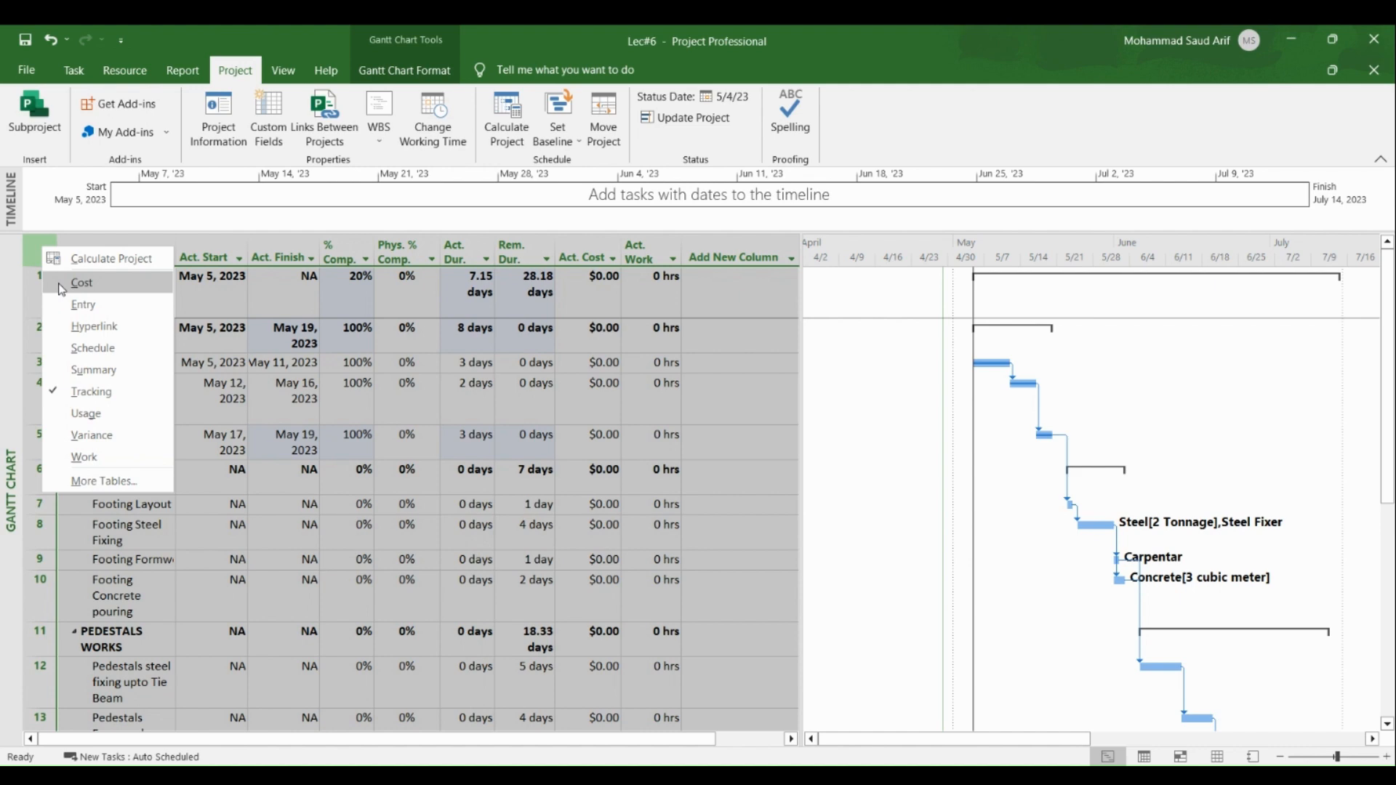
click(82, 283)
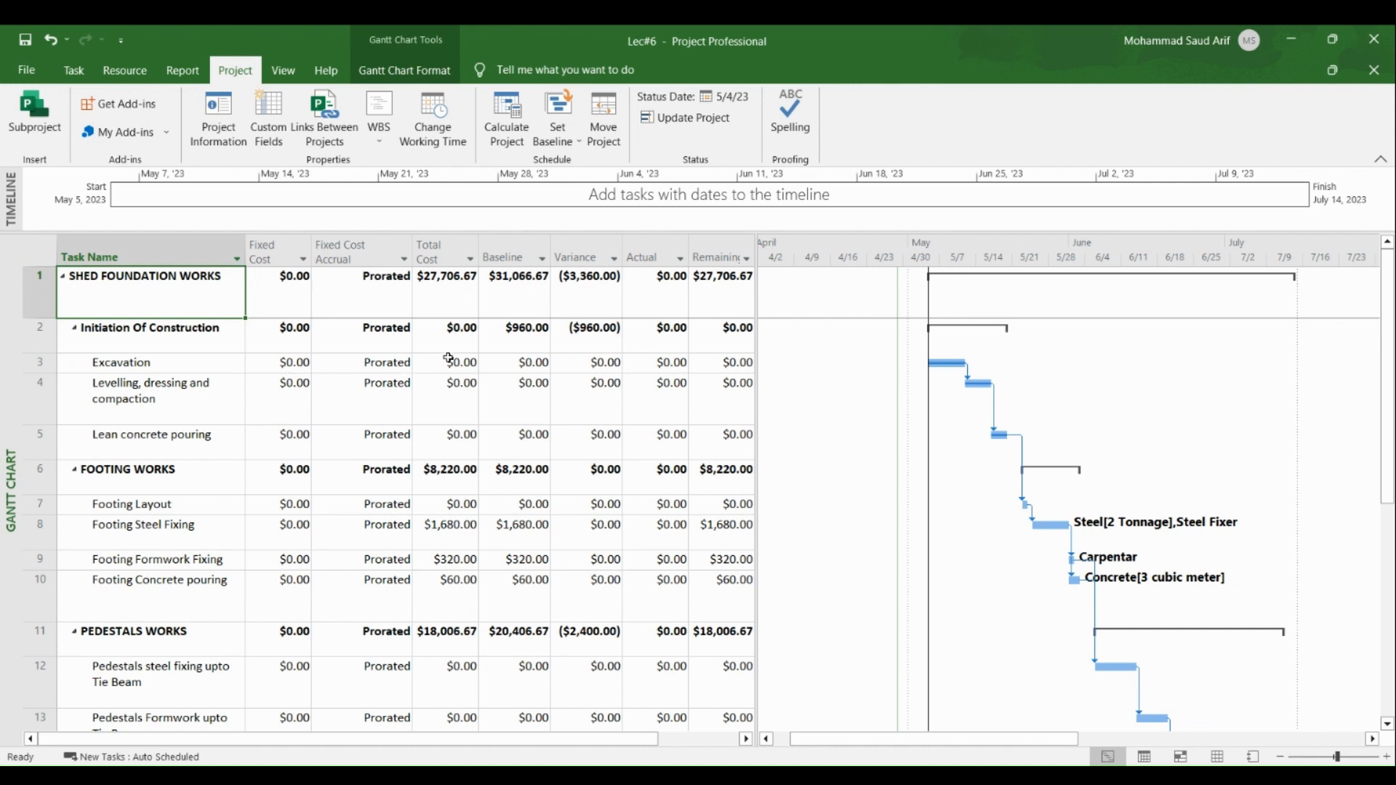
click(455, 294)
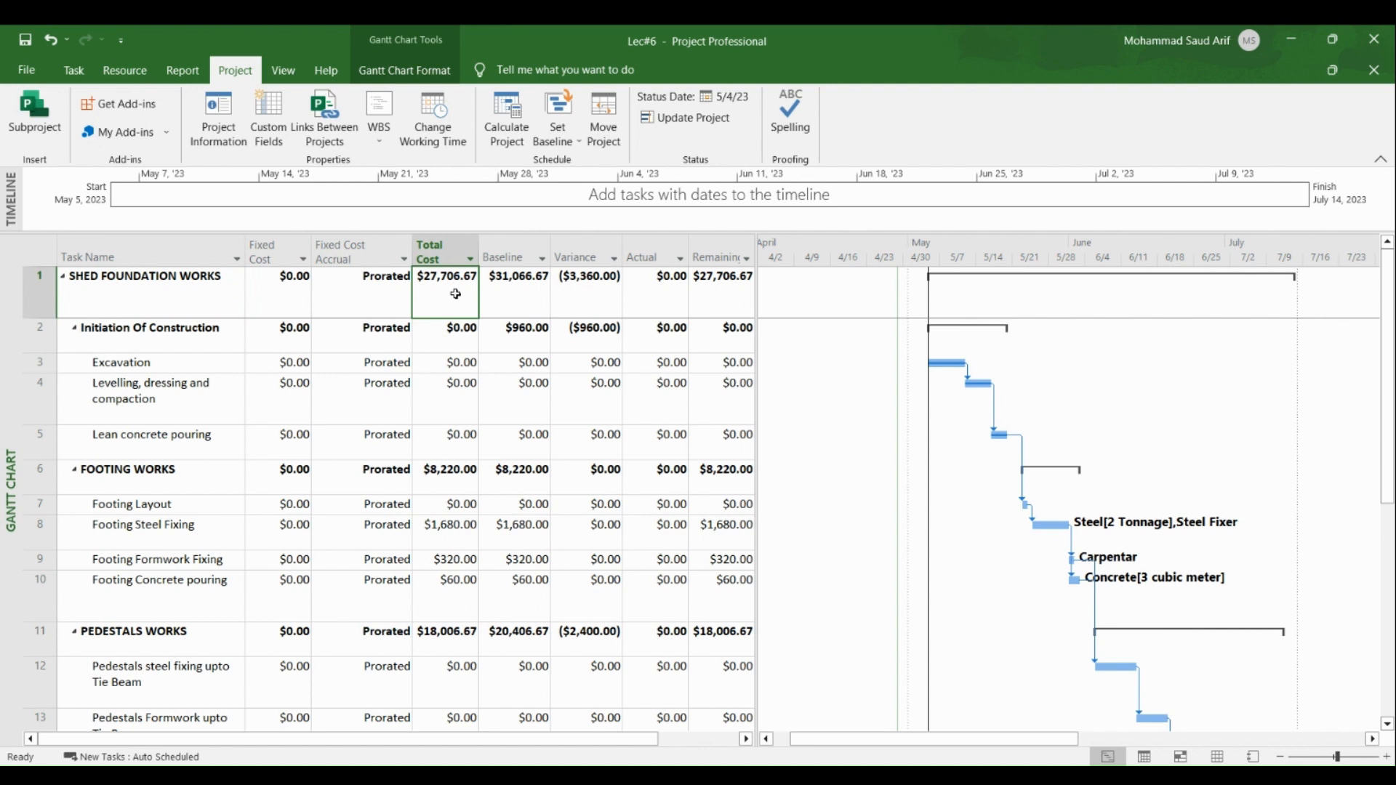
click(515, 295)
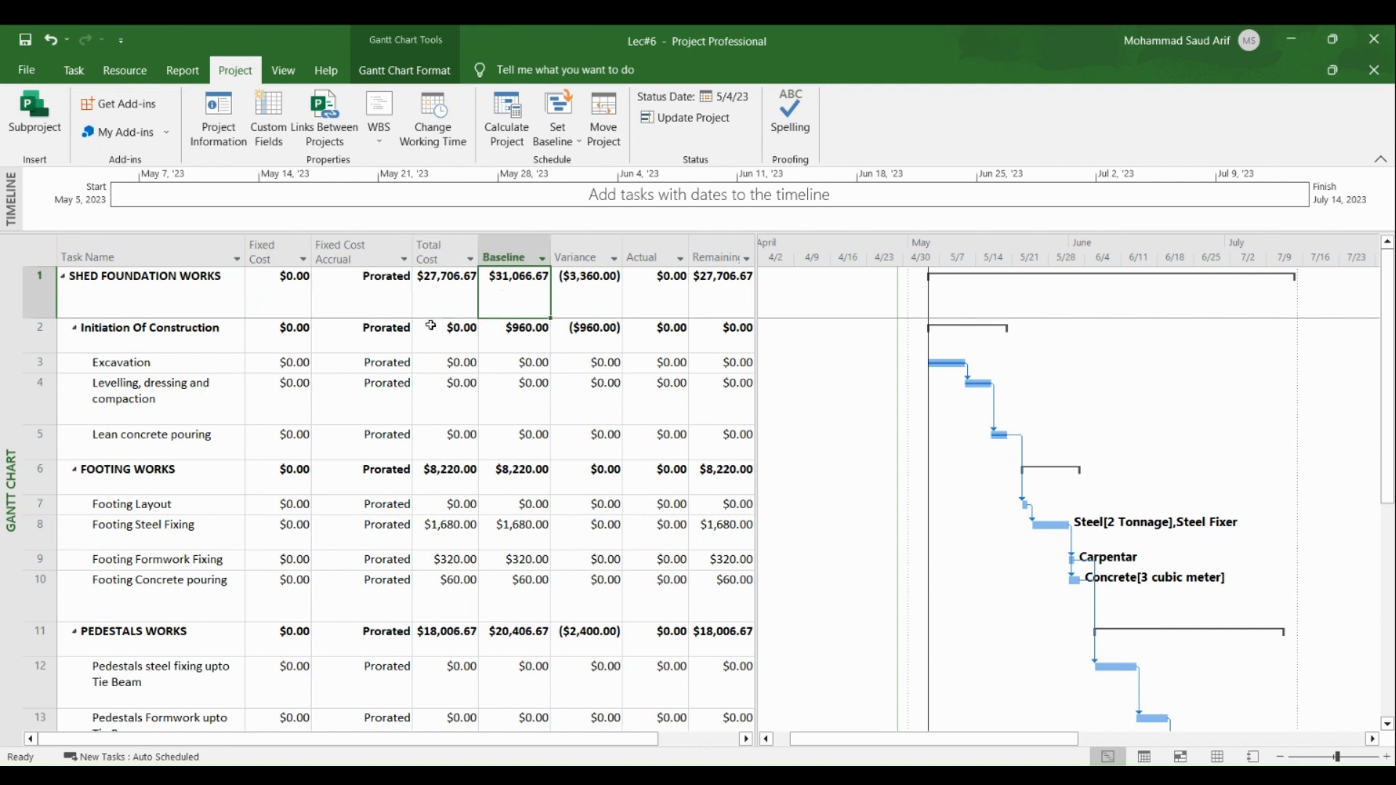
click(580, 293)
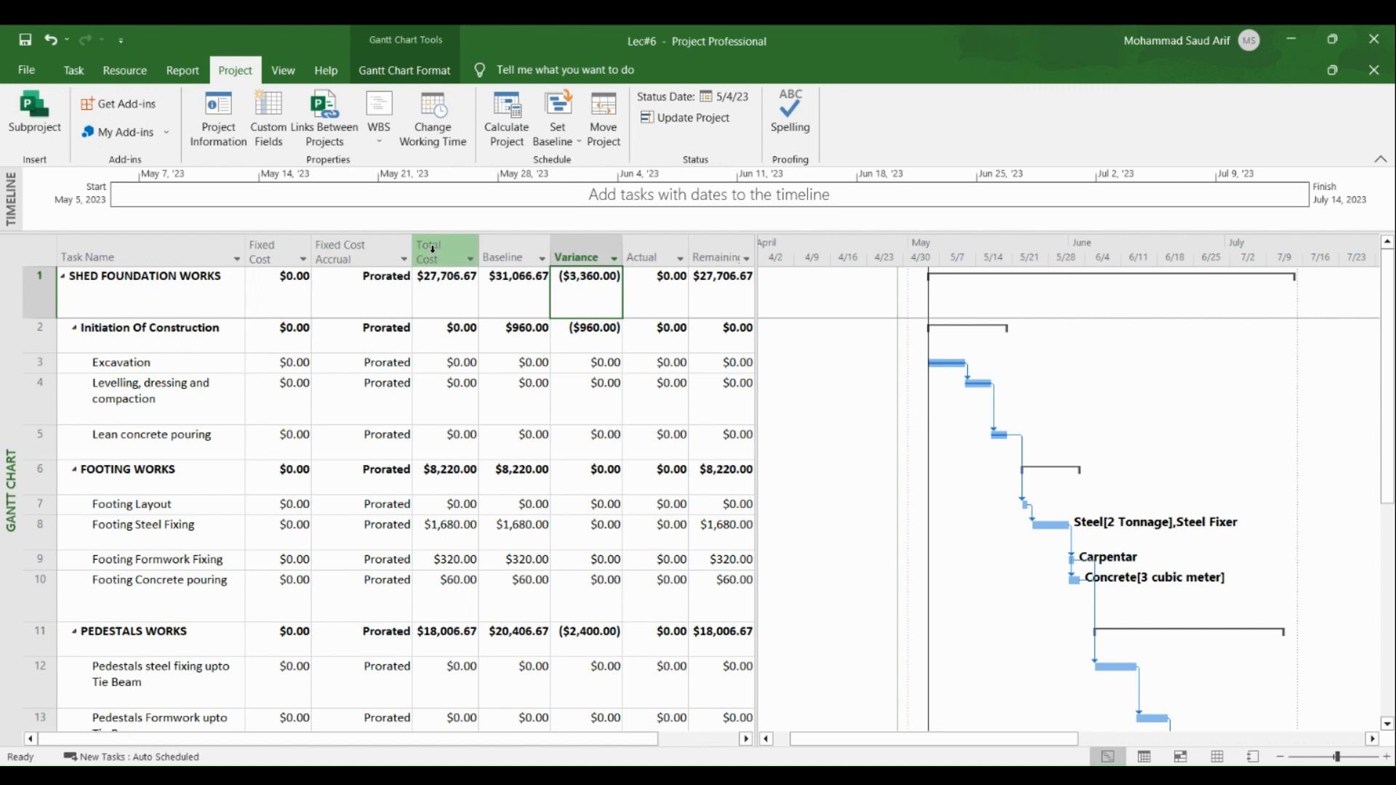
mouse_move(433, 248)
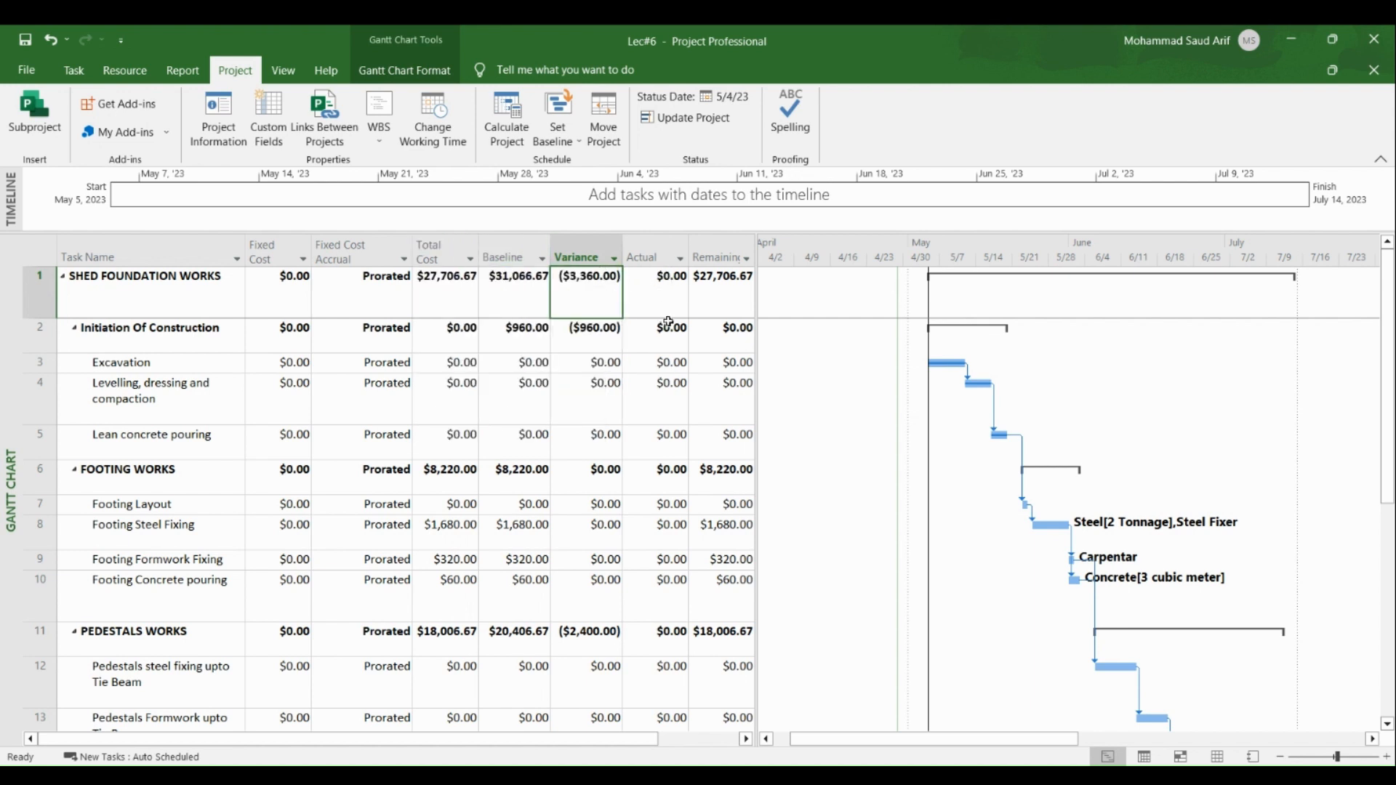
click(459, 361)
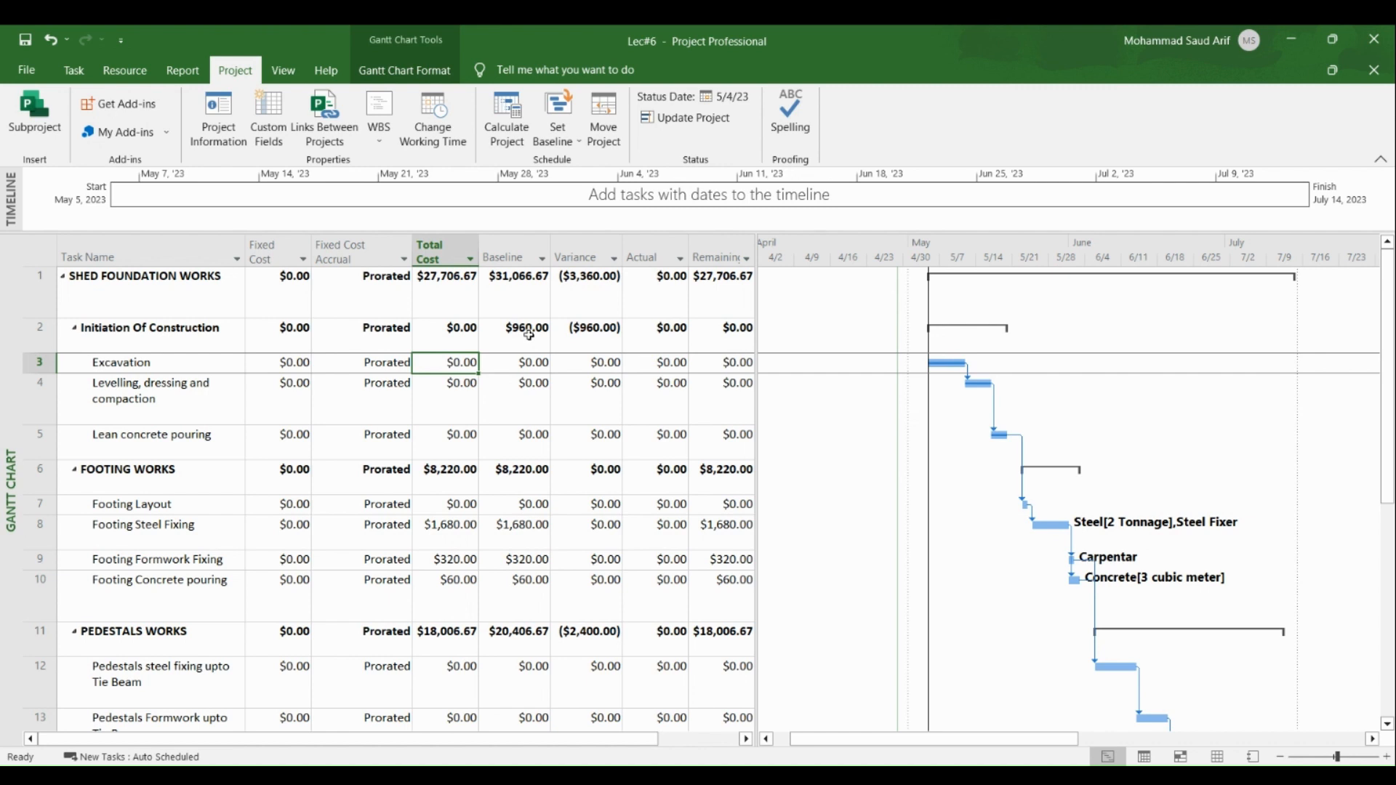
Step: Switch to the Resource Sheet view and examine each resource's cost, baseline cost and variance
right_click(14, 557)
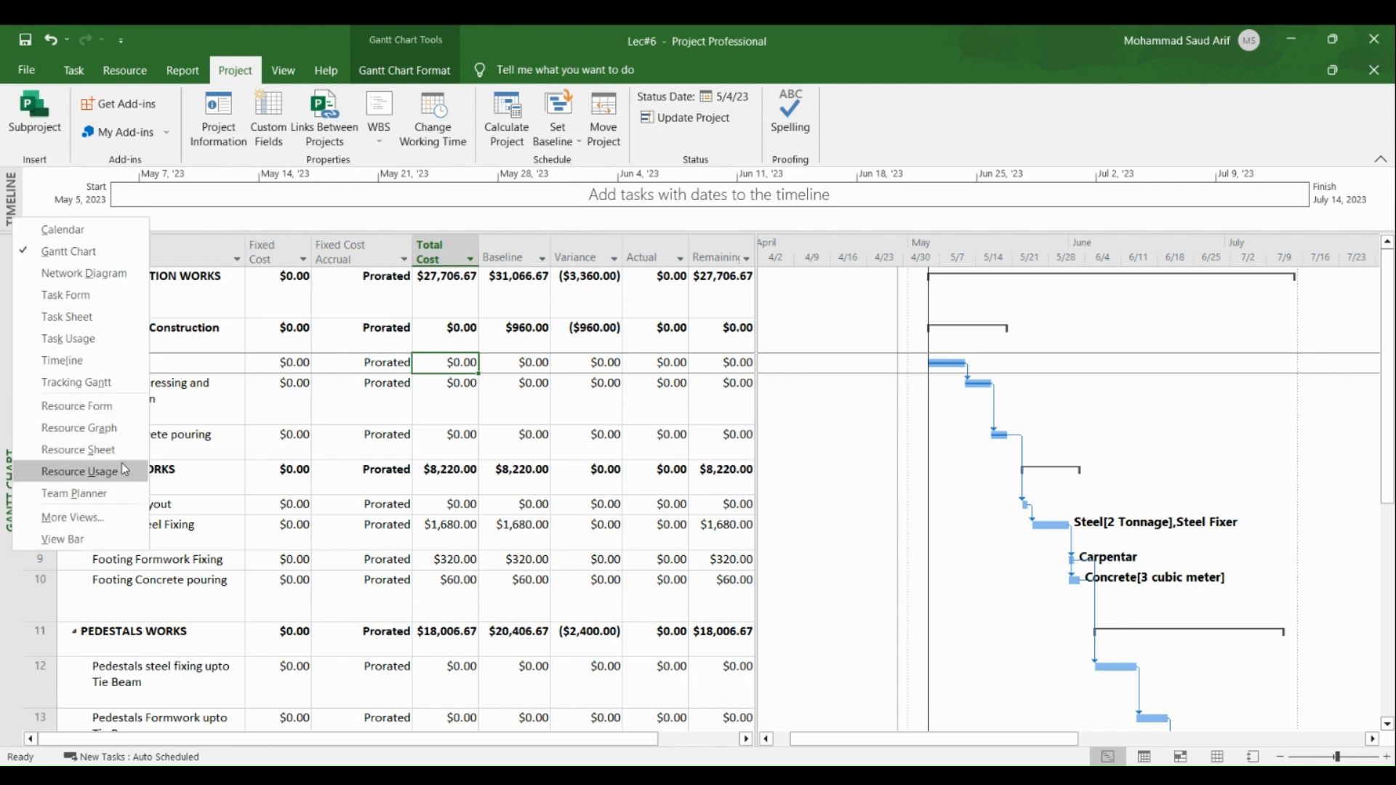
click(73, 449)
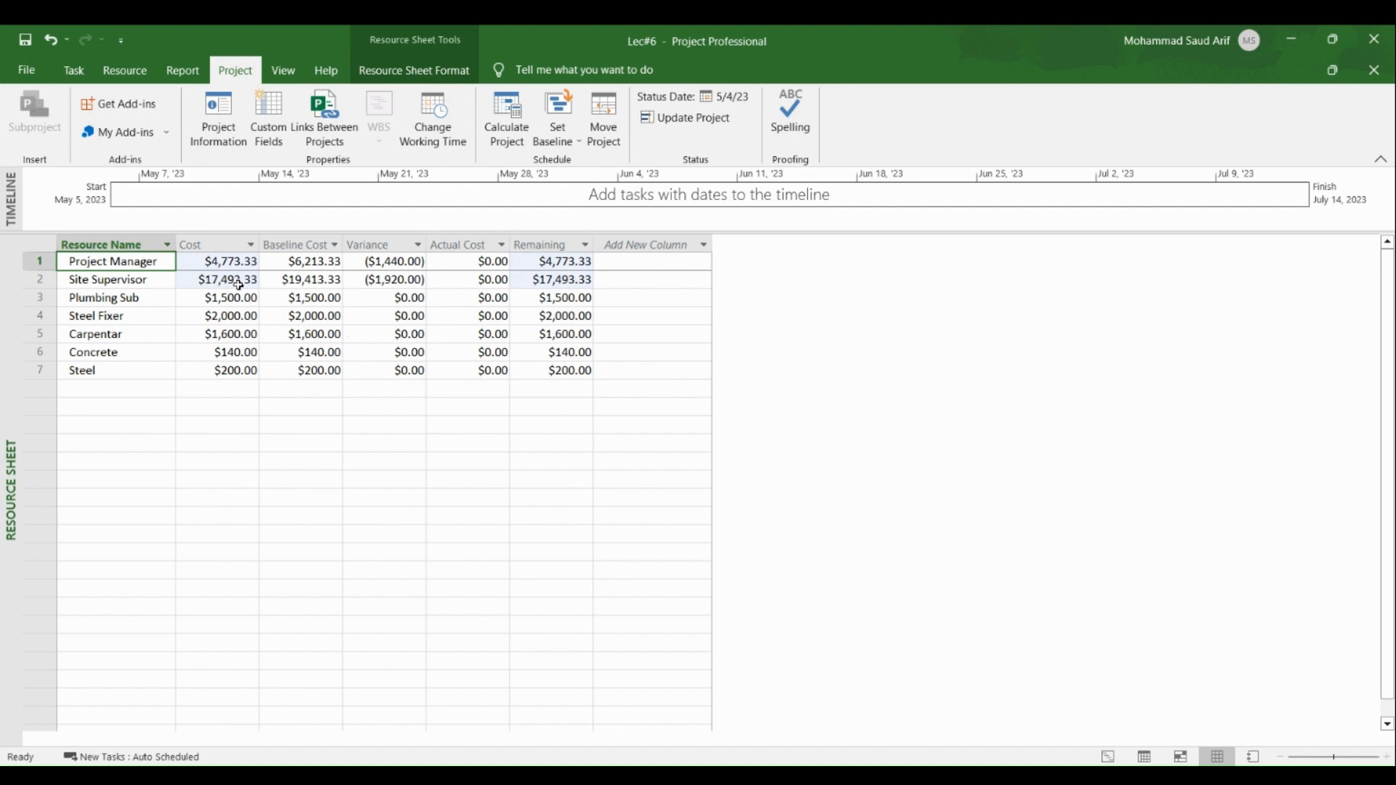
click(32, 236)
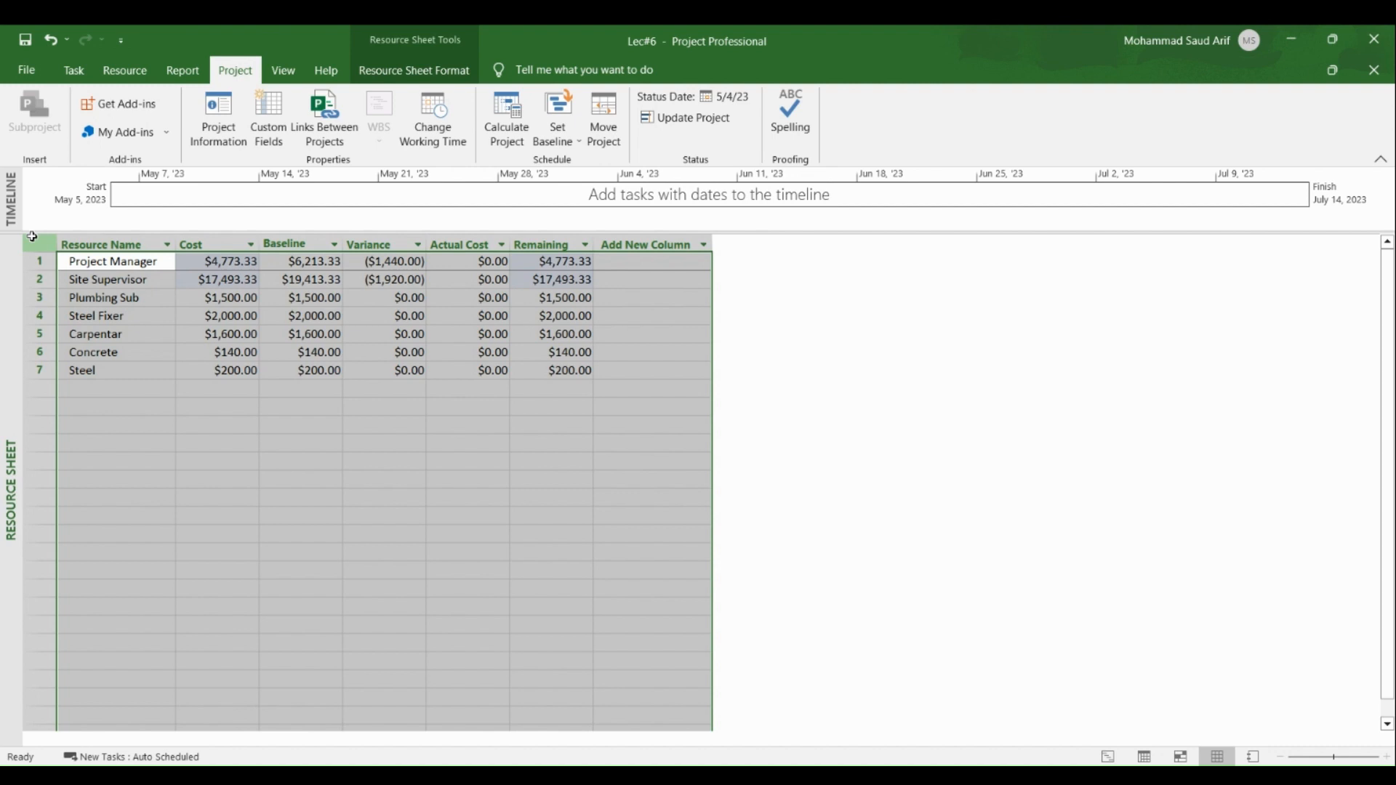
Step: Return to the Gantt Chart view and apply the Tracking table to the task list
right_click(4, 411)
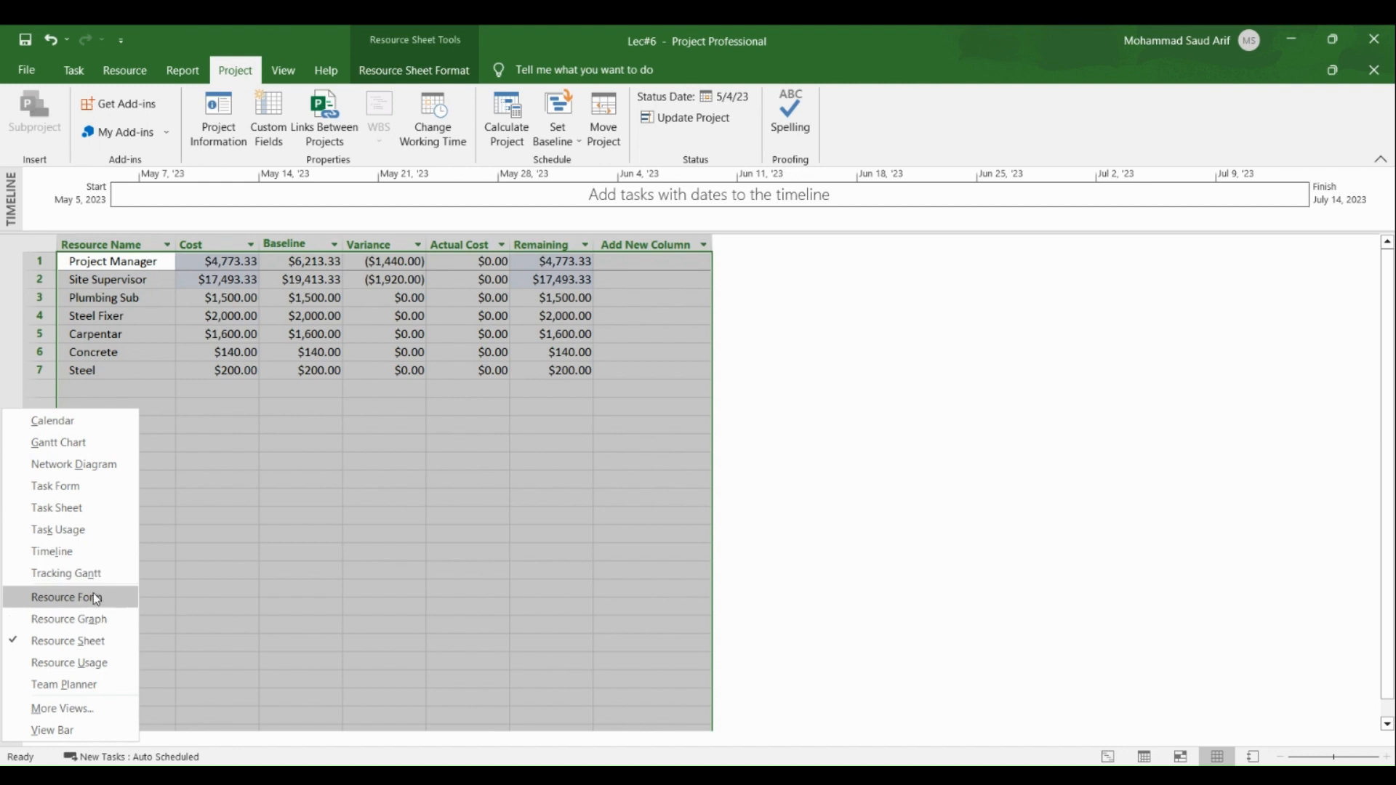
click(15, 367)
right_click(9, 371)
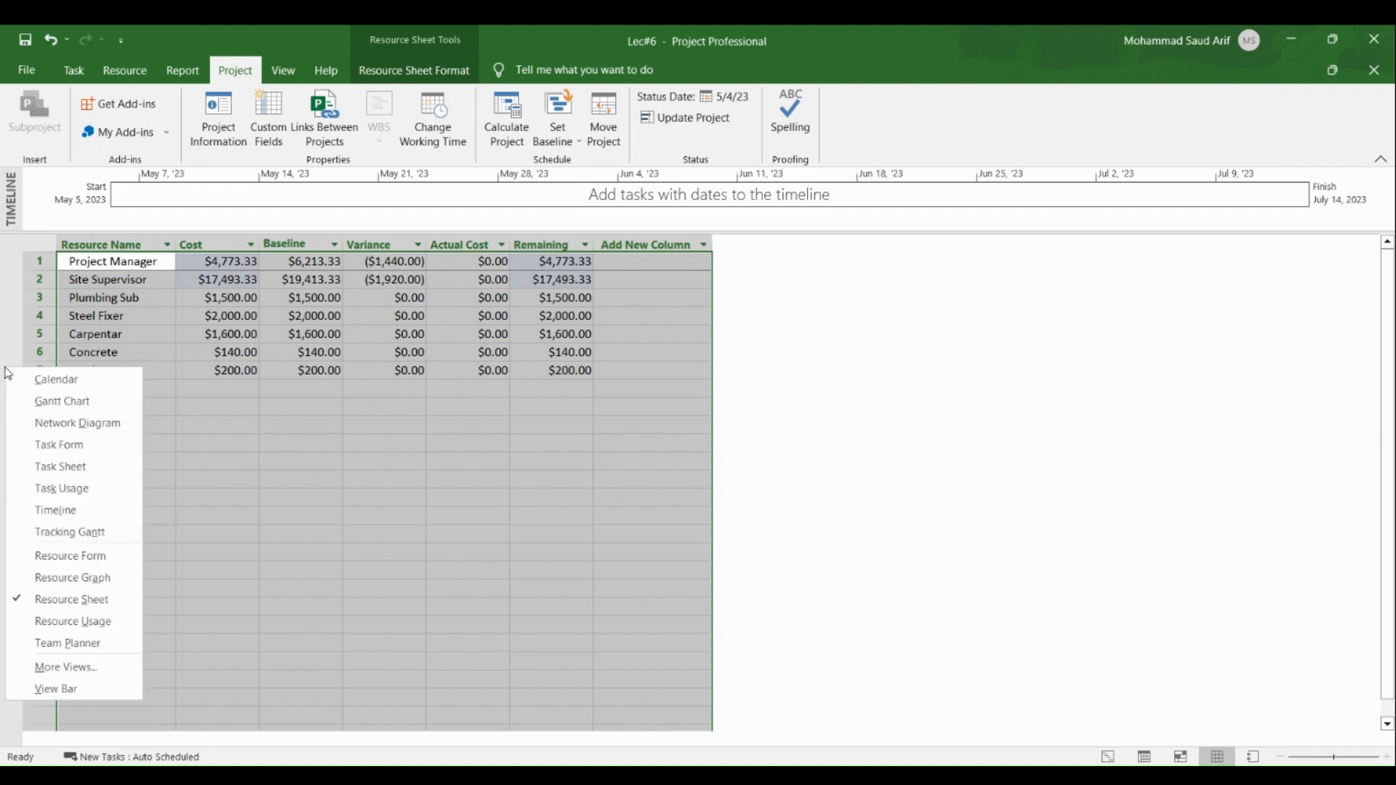
click(18, 400)
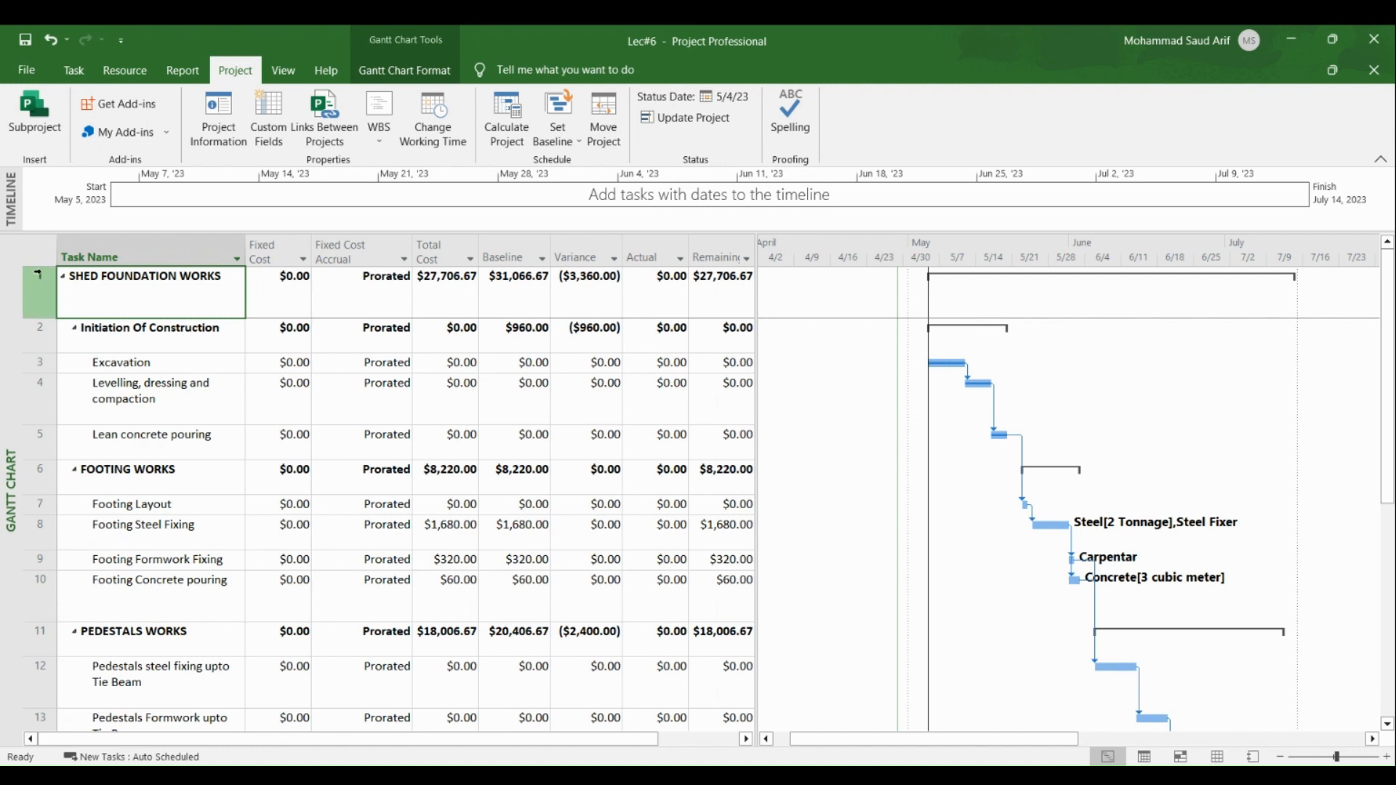
right_click(41, 252)
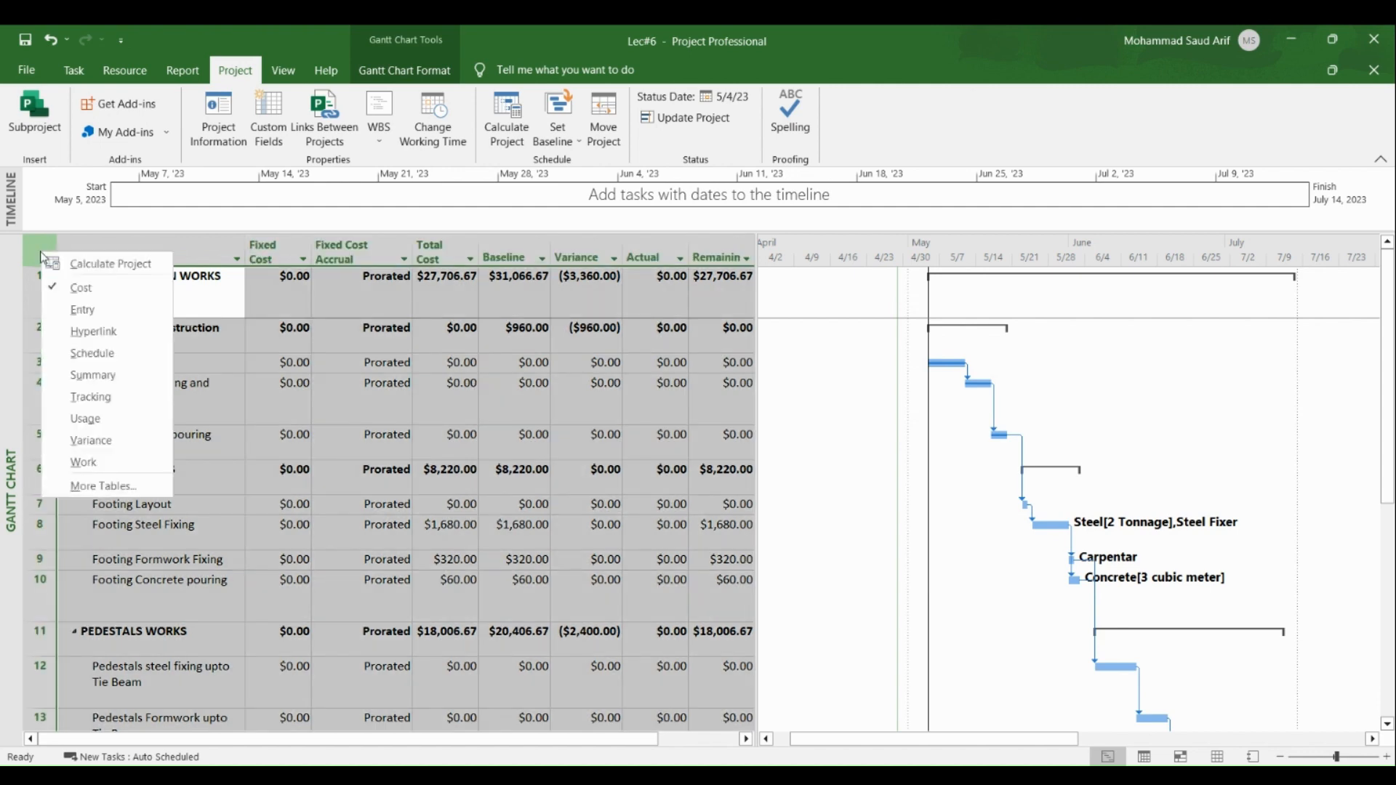
click(86, 397)
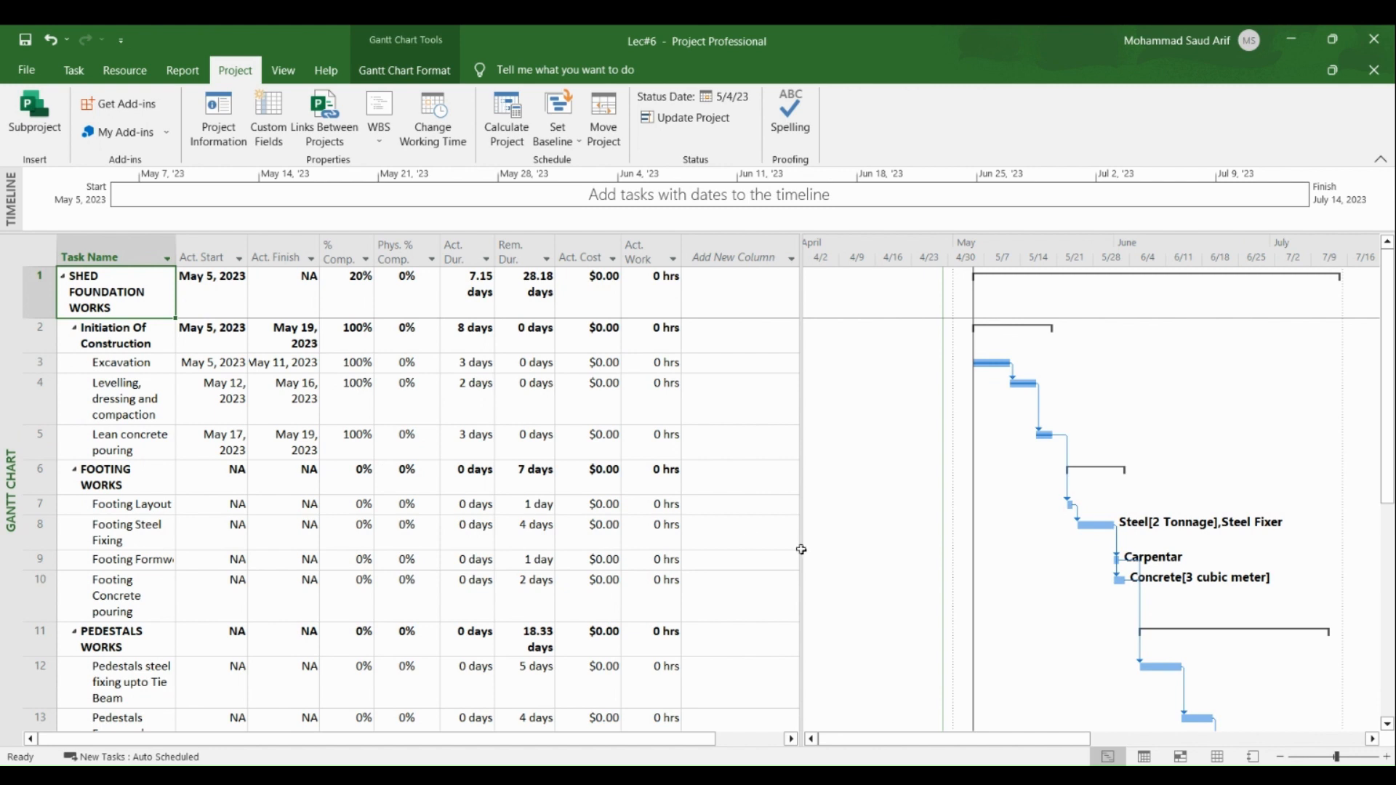
Step: Switch to the Tracking Gantt view and widen the task table so the Predecessors and Resource Names columns show
click(24, 256)
right_click(25, 257)
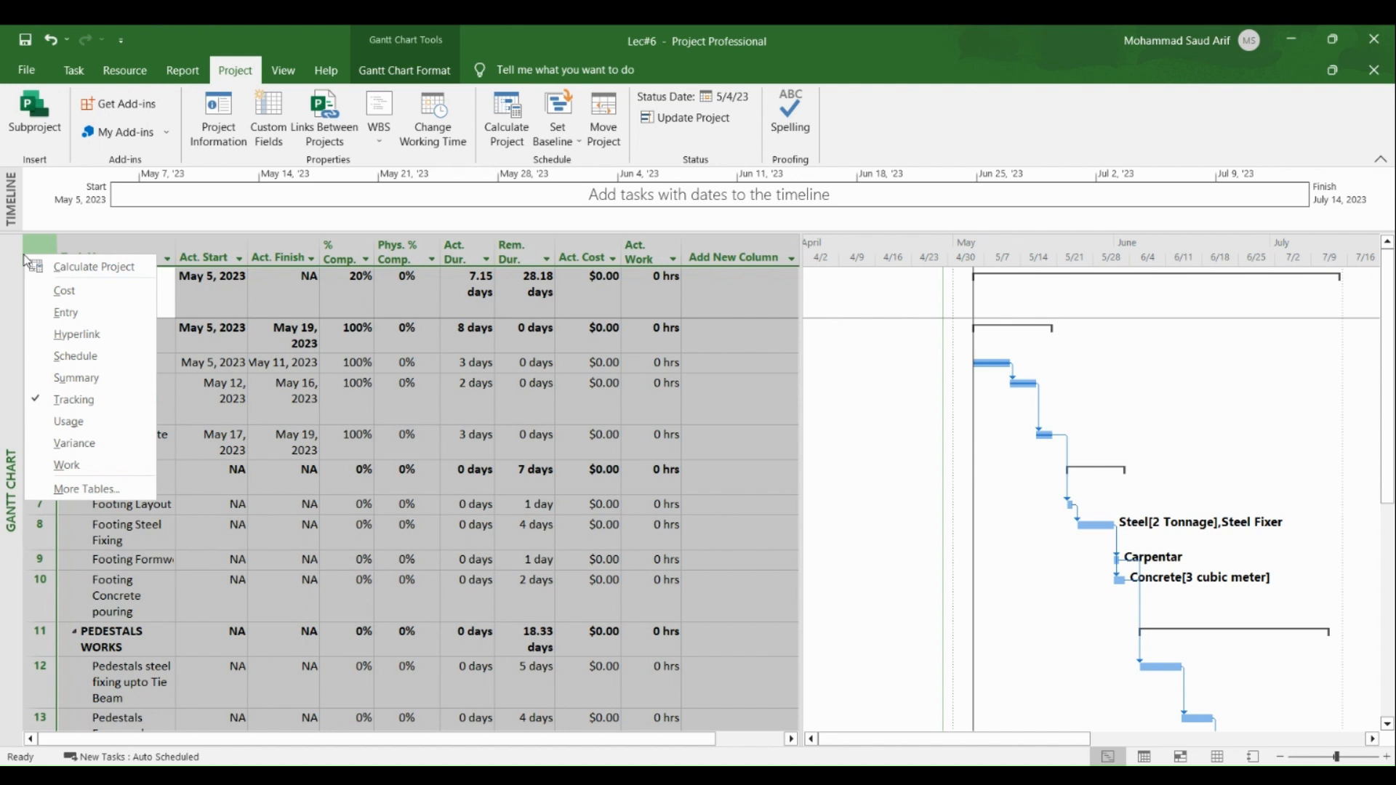
right_click(15, 397)
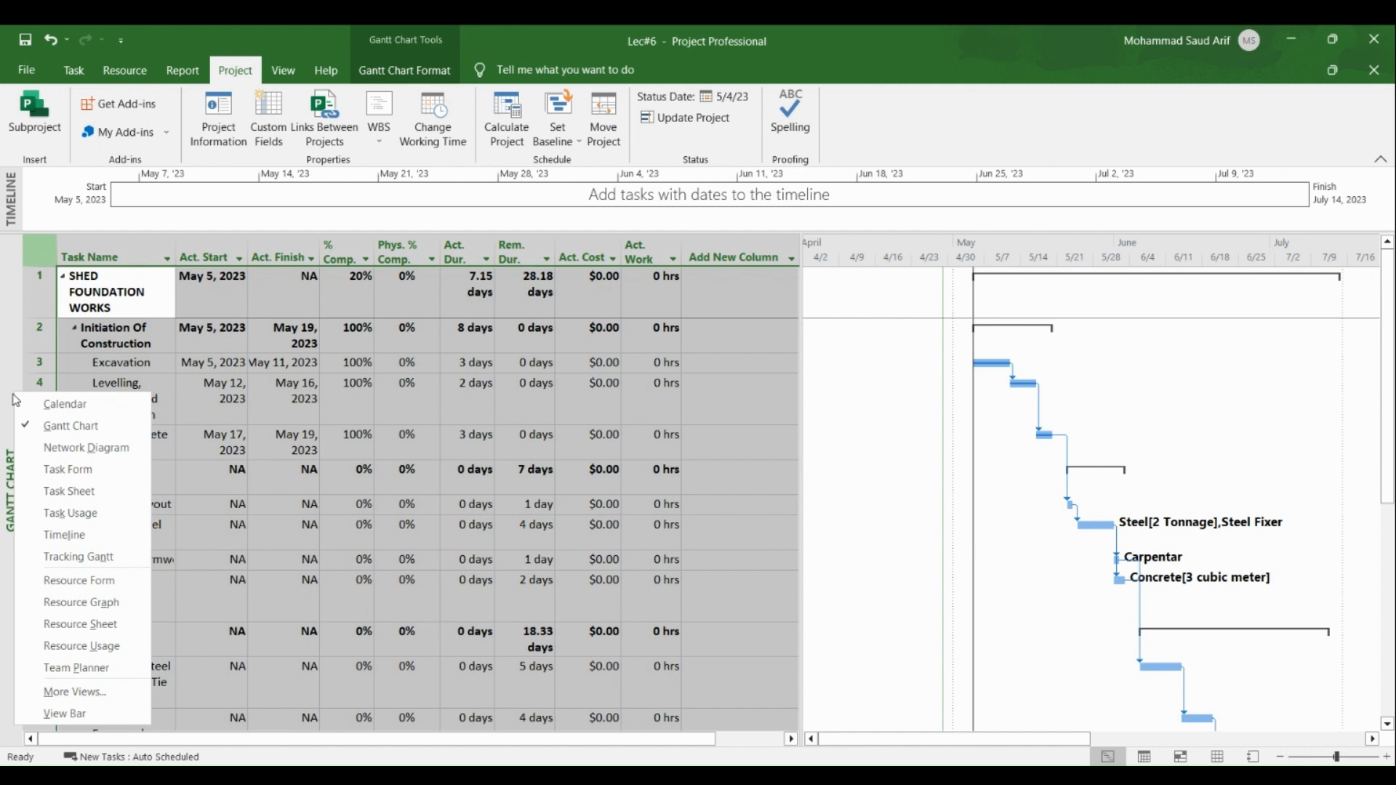
click(55, 559)
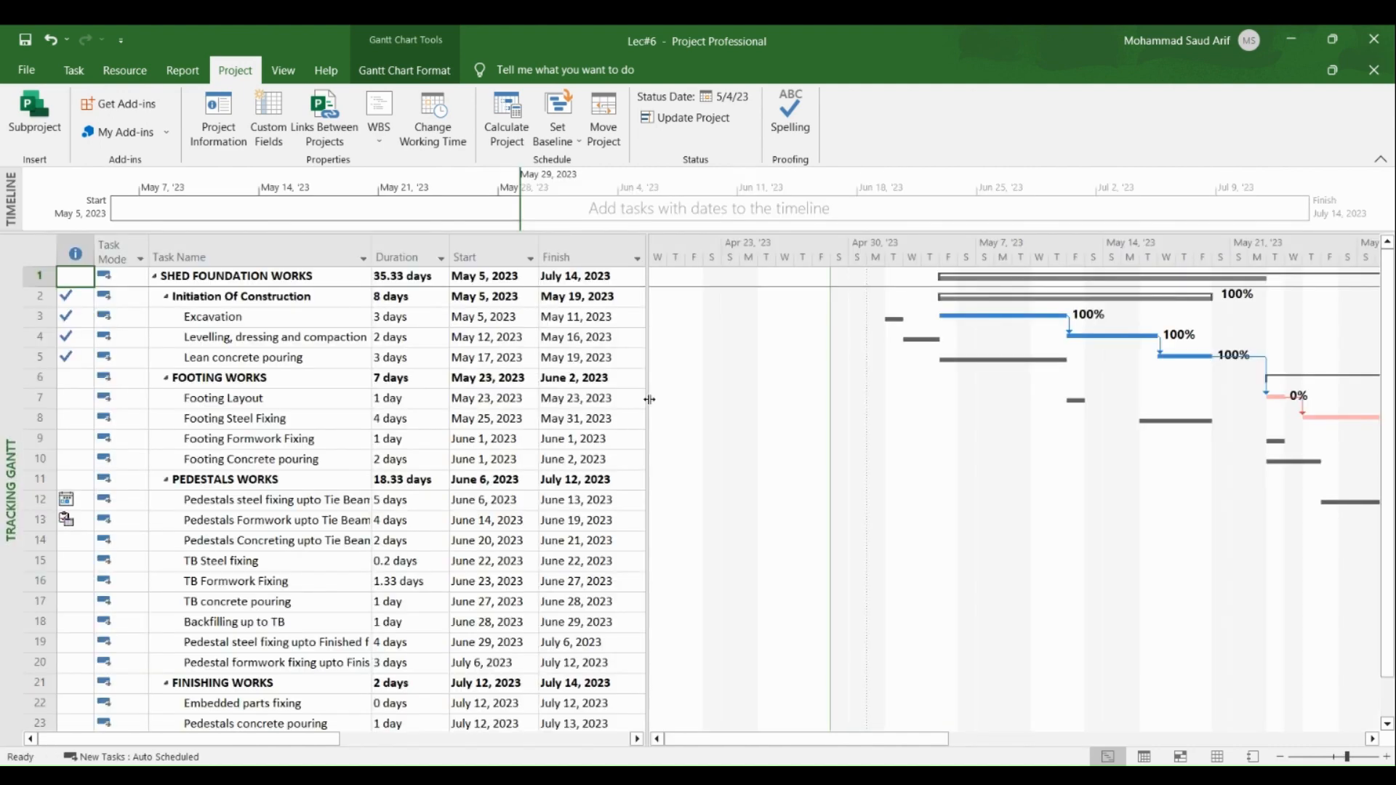
drag(648, 399, 871, 412)
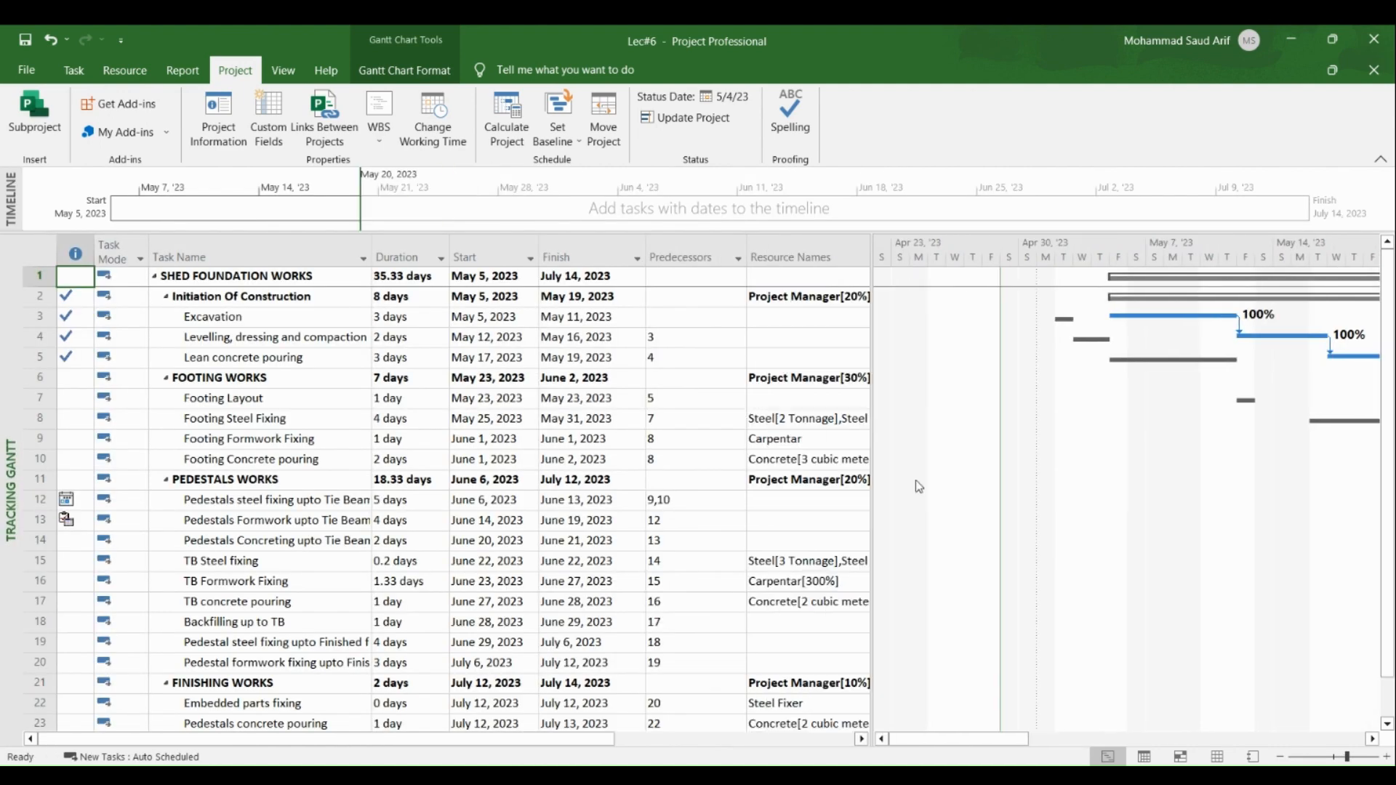
Step: Examine the baseline bars against the actual bars of the Initiation Of Construction tasks in the Tracking Gantt chart
right_click(4, 381)
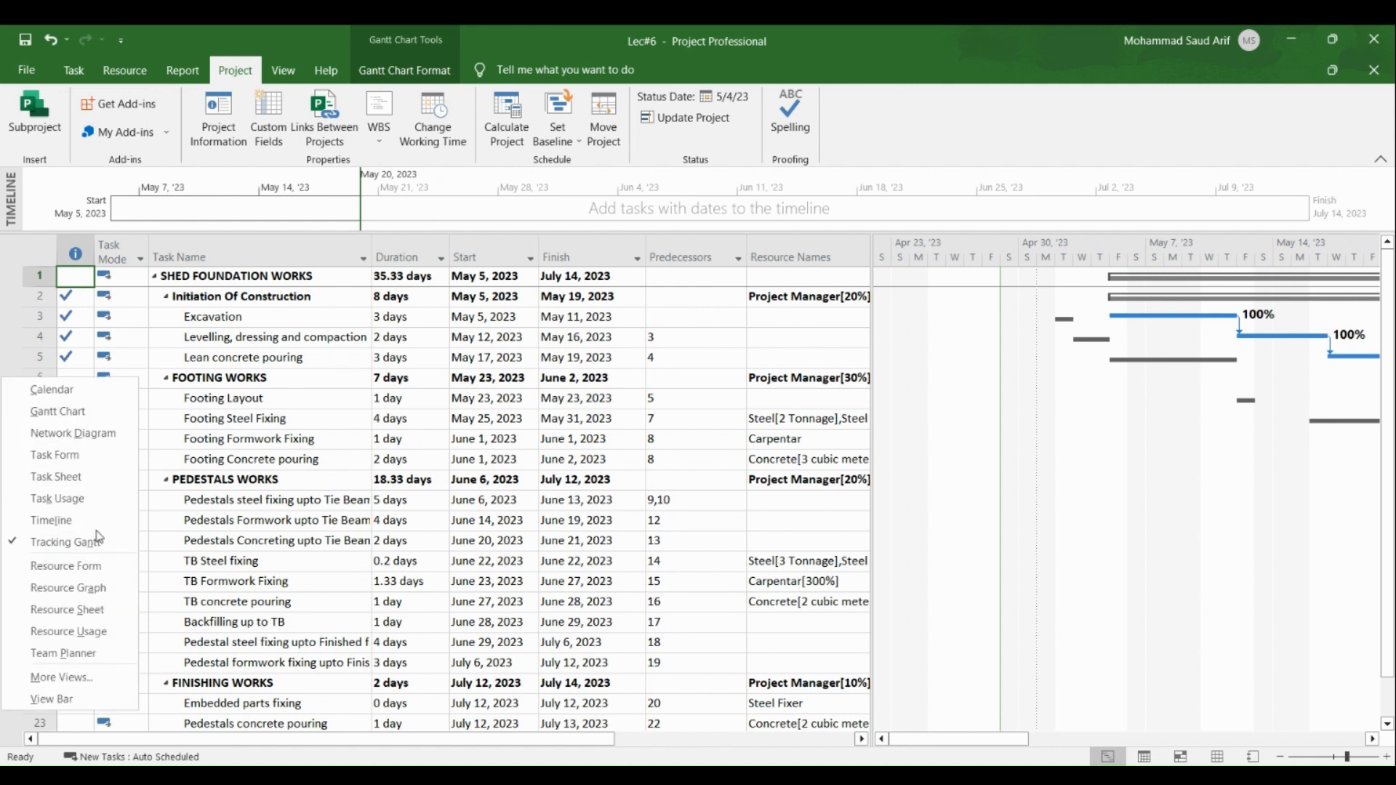
drag(1010, 735, 1047, 742)
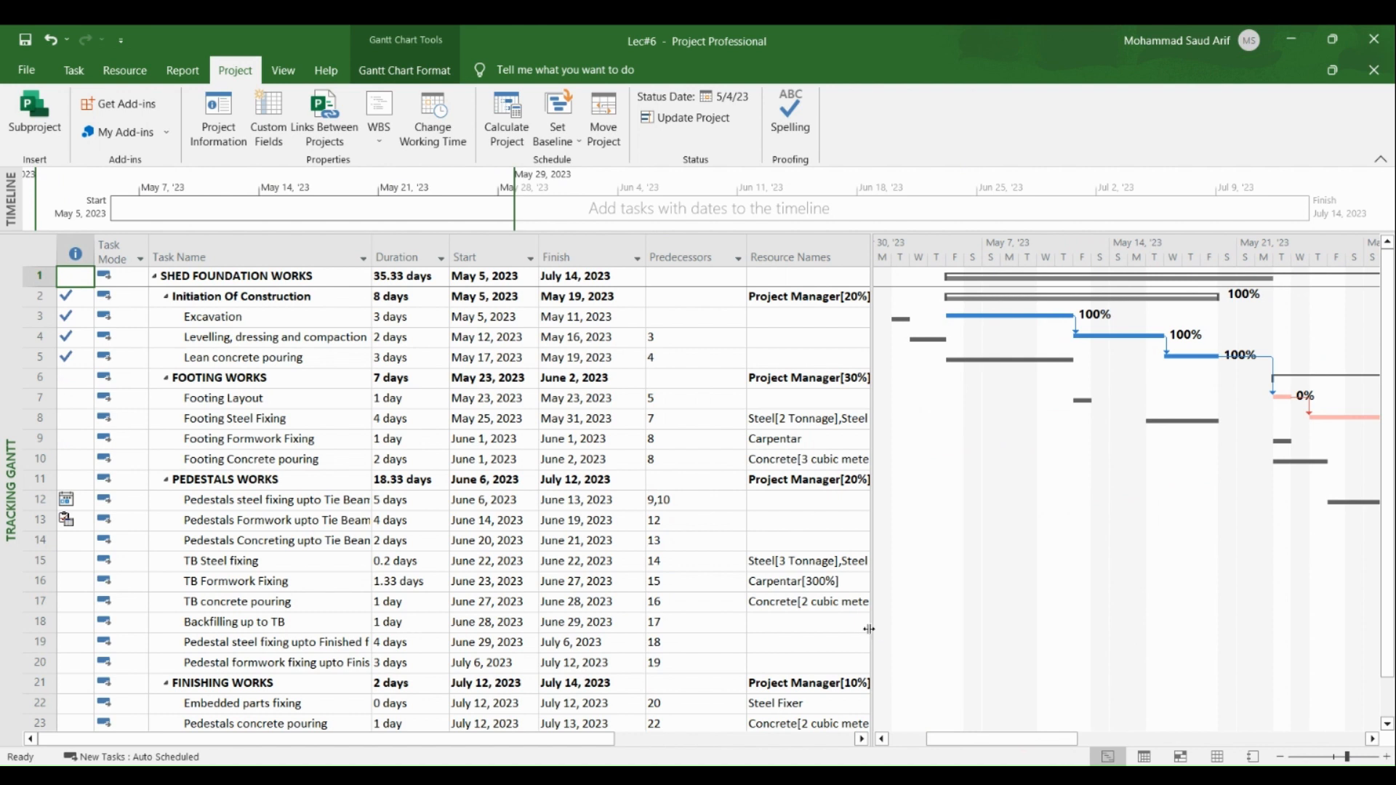
drag(865, 632, 778, 618)
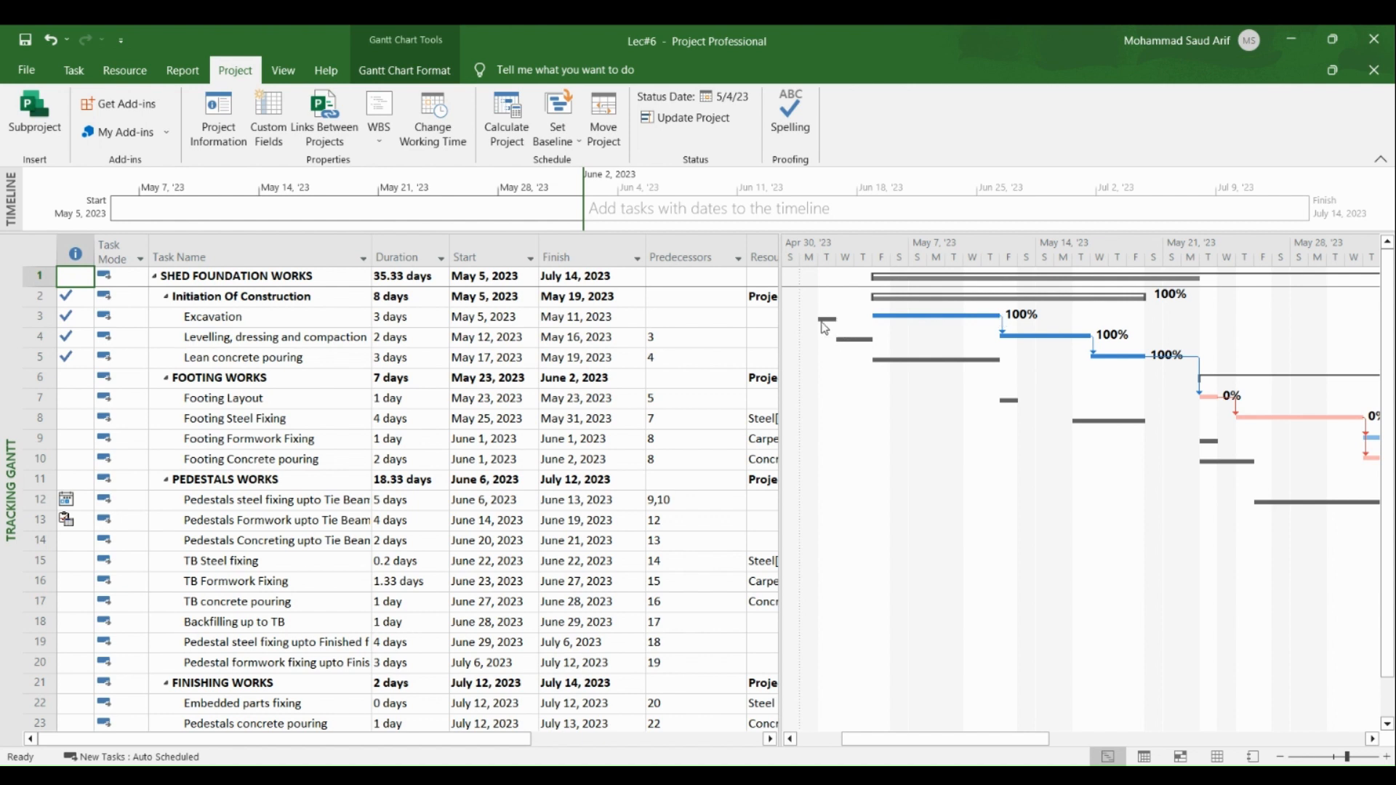
drag(781, 320, 813, 321)
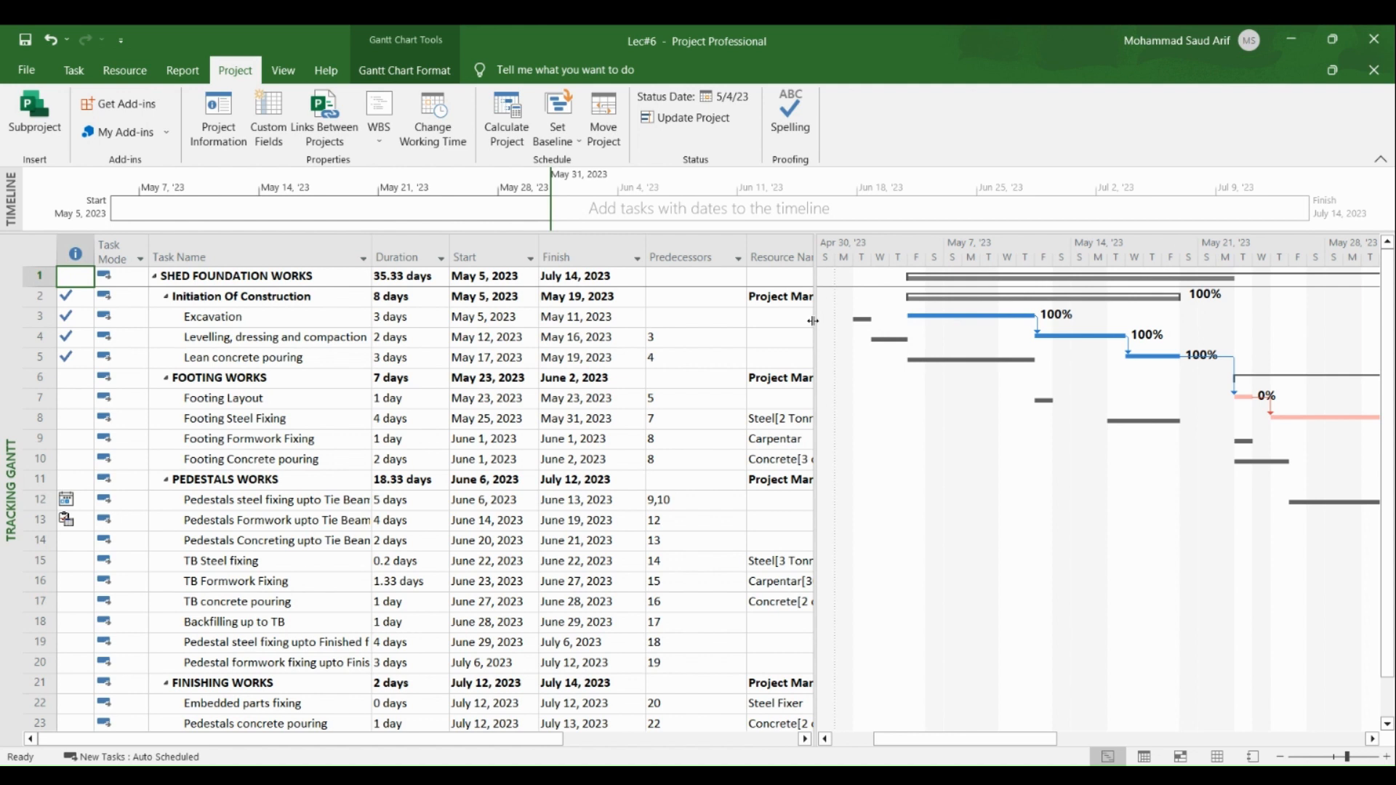
drag(813, 320, 921, 343)
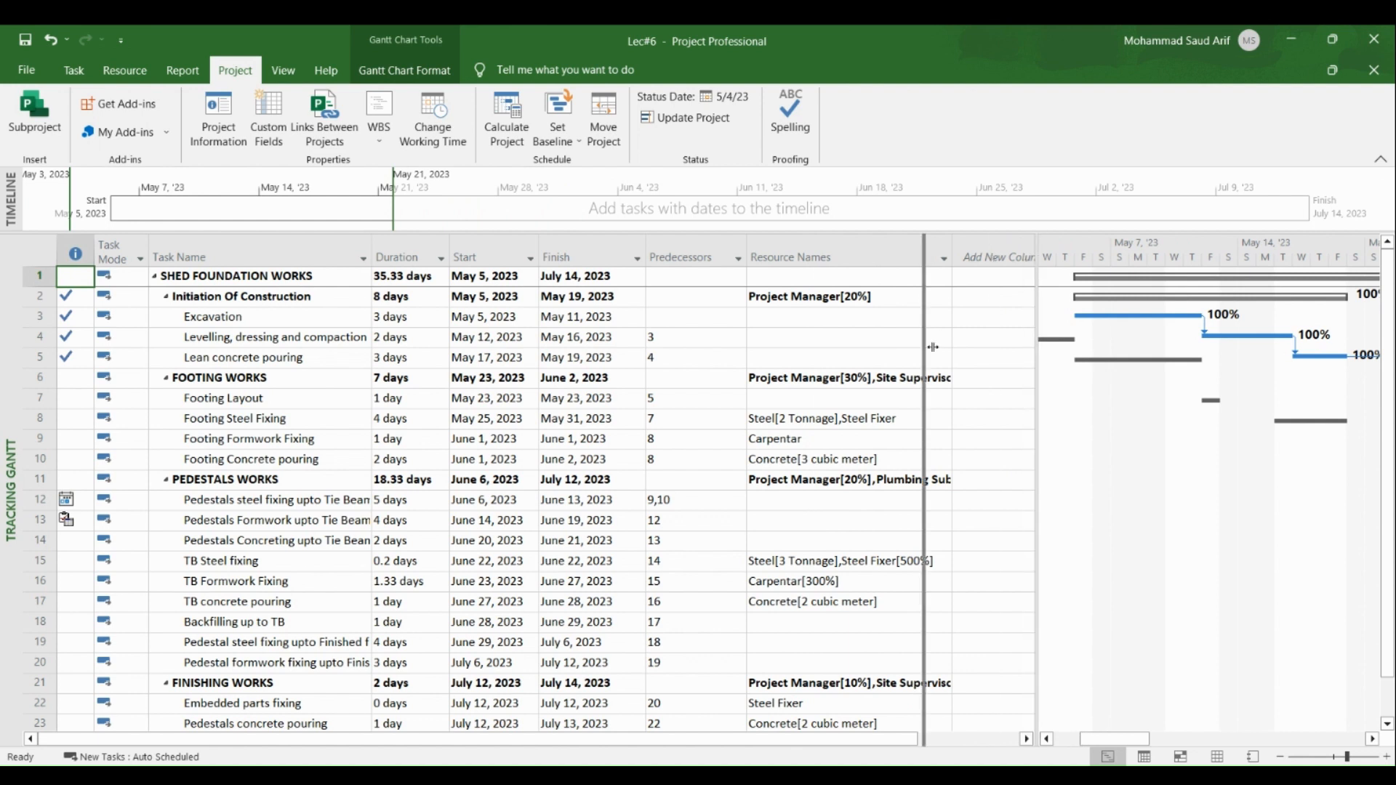
Step: Apply the Variance table to the Tracking Gantt task list and adjust the split between table and chart
right_click(6, 392)
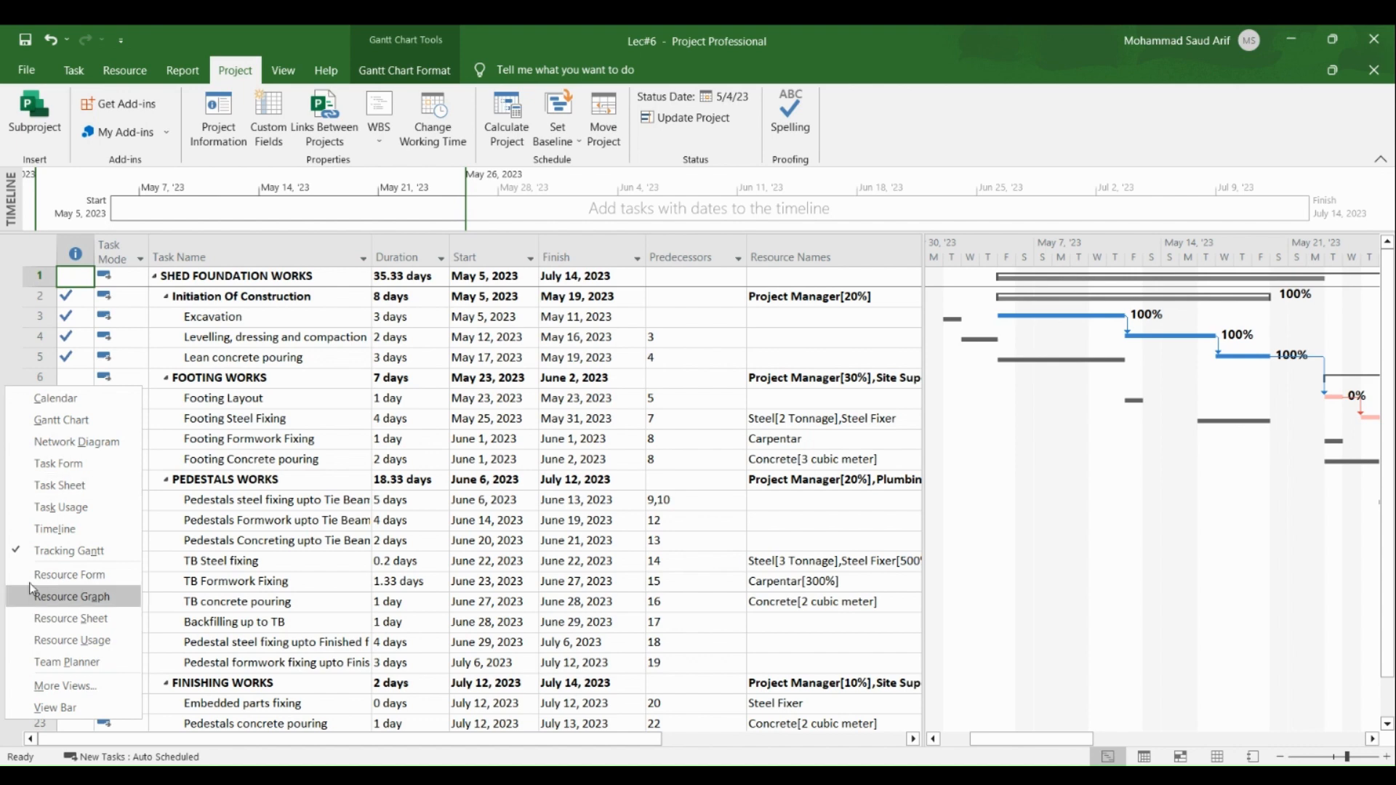
click(40, 248)
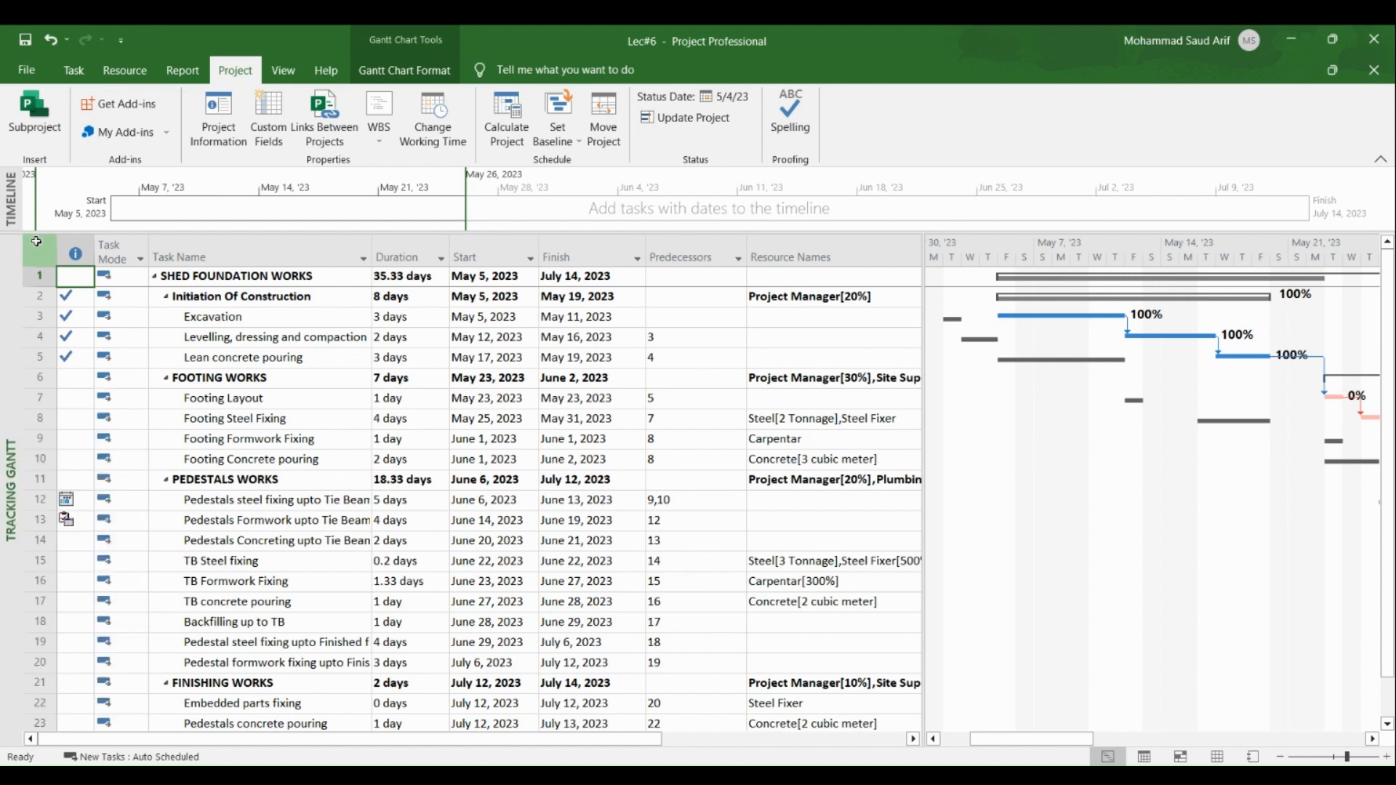
right_click(38, 245)
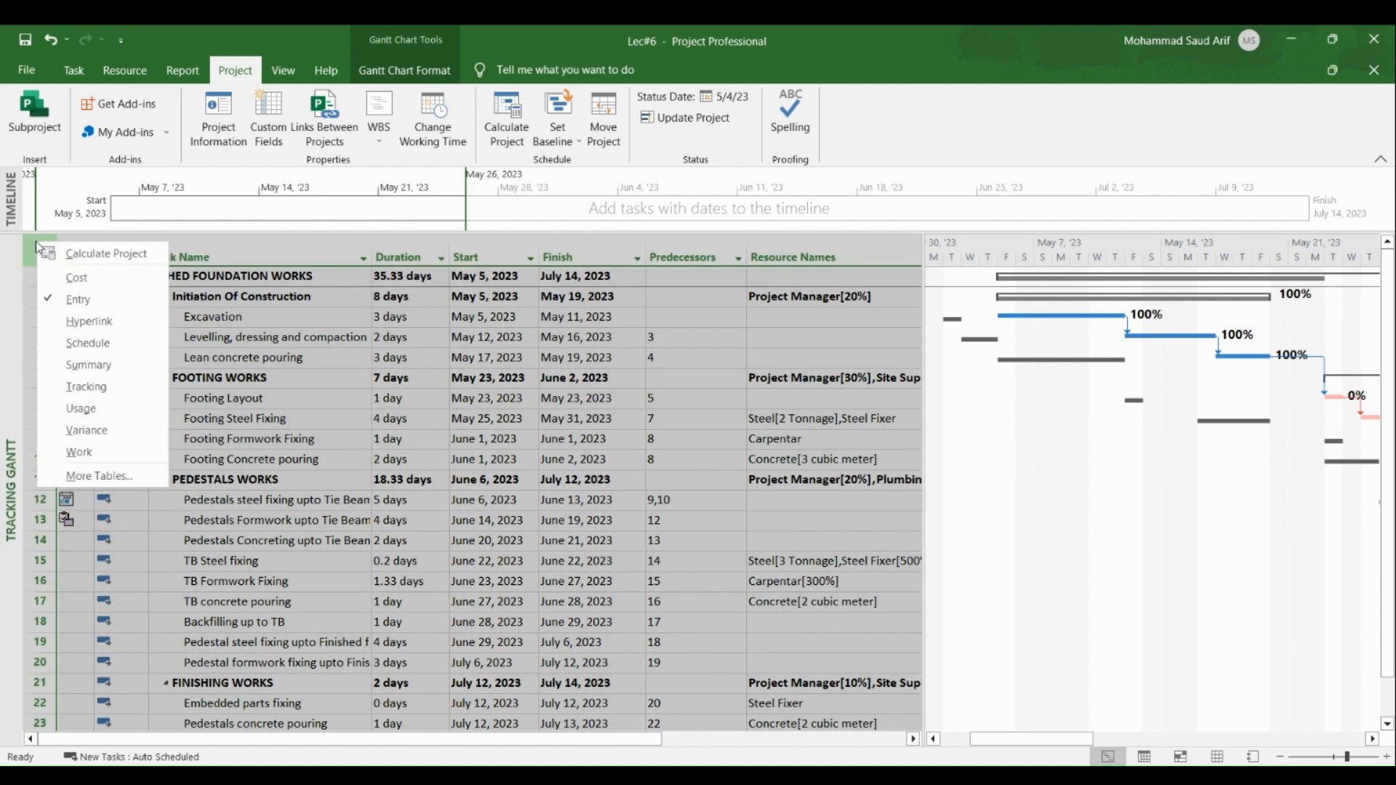
click(81, 432)
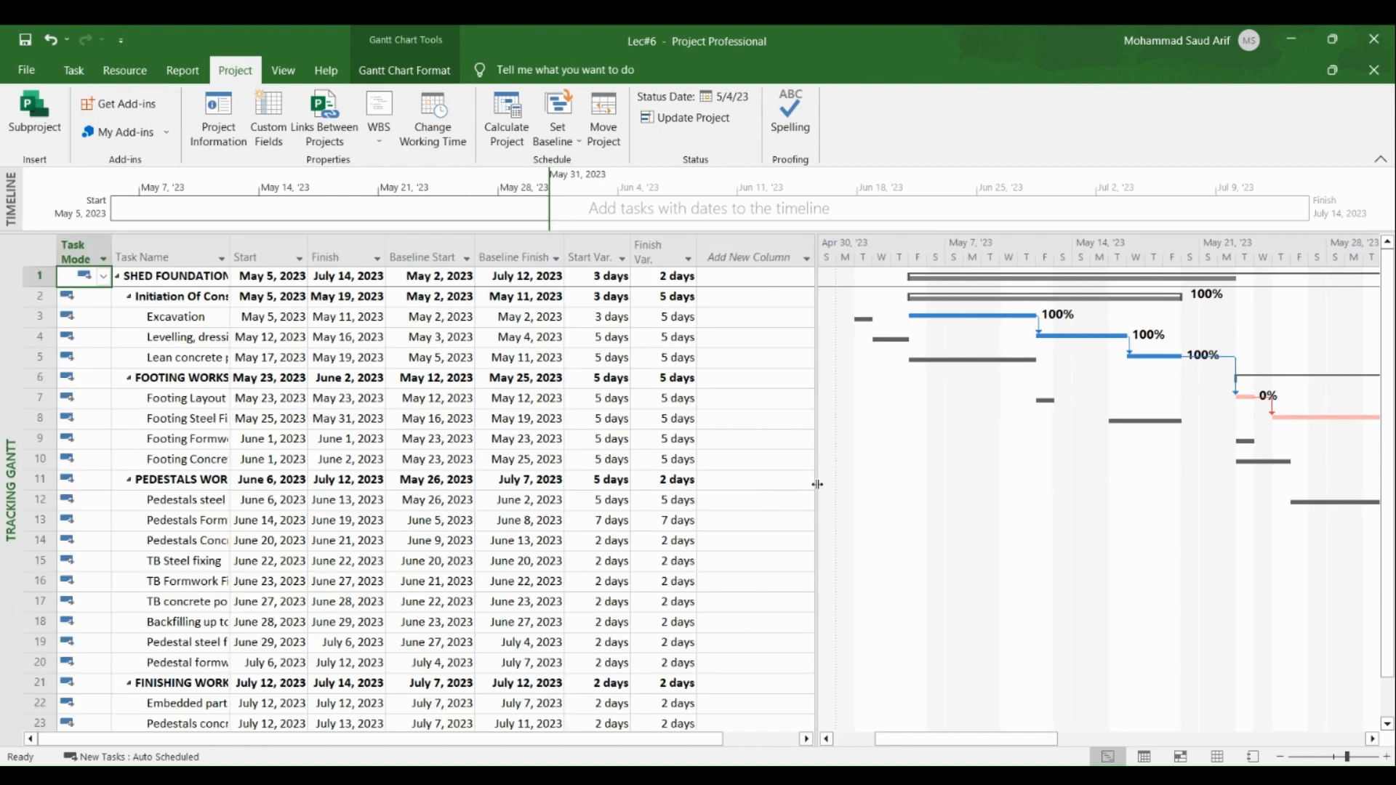
drag(815, 451, 795, 449)
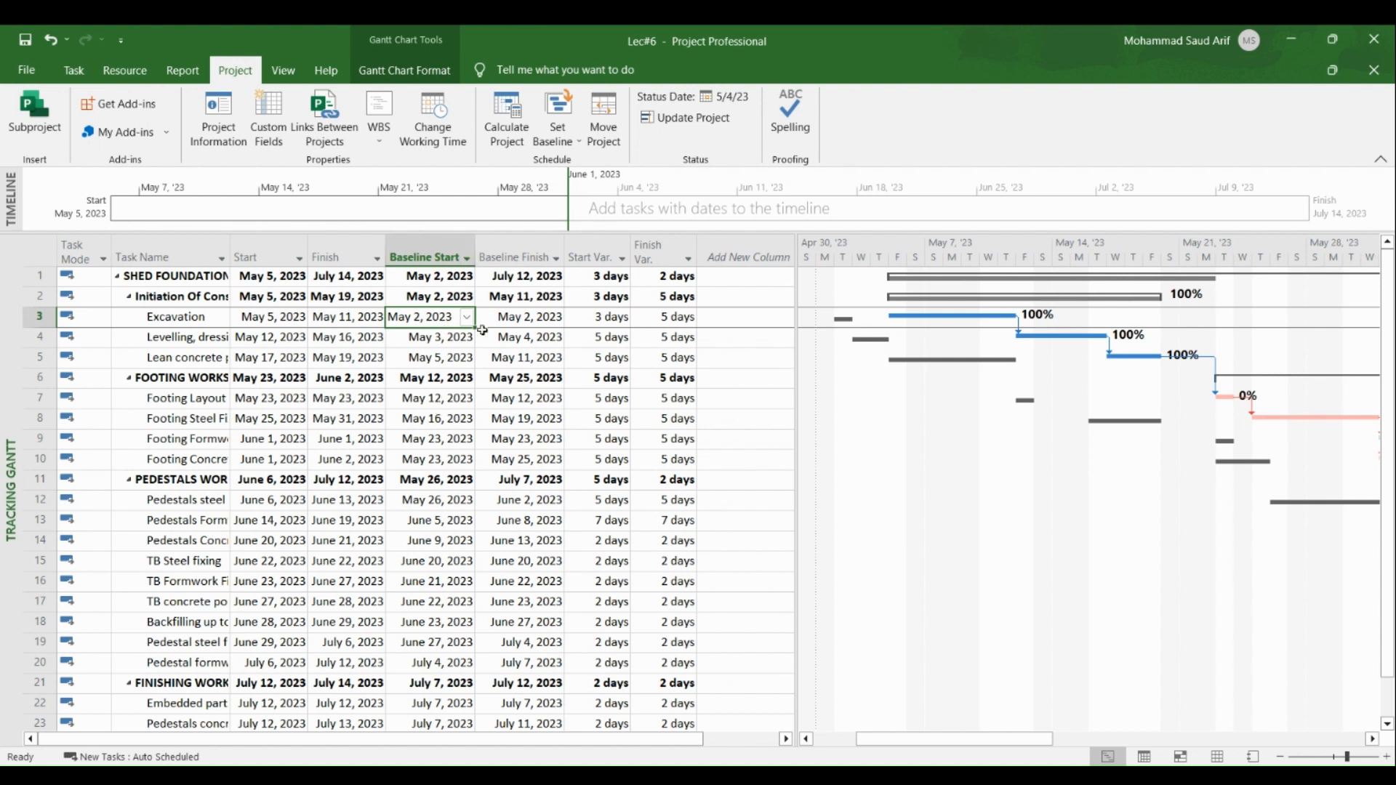
Step: Compare Excavation's start and finish with its baseline dates, and widen the Task Name column to show more of the names
click(504, 323)
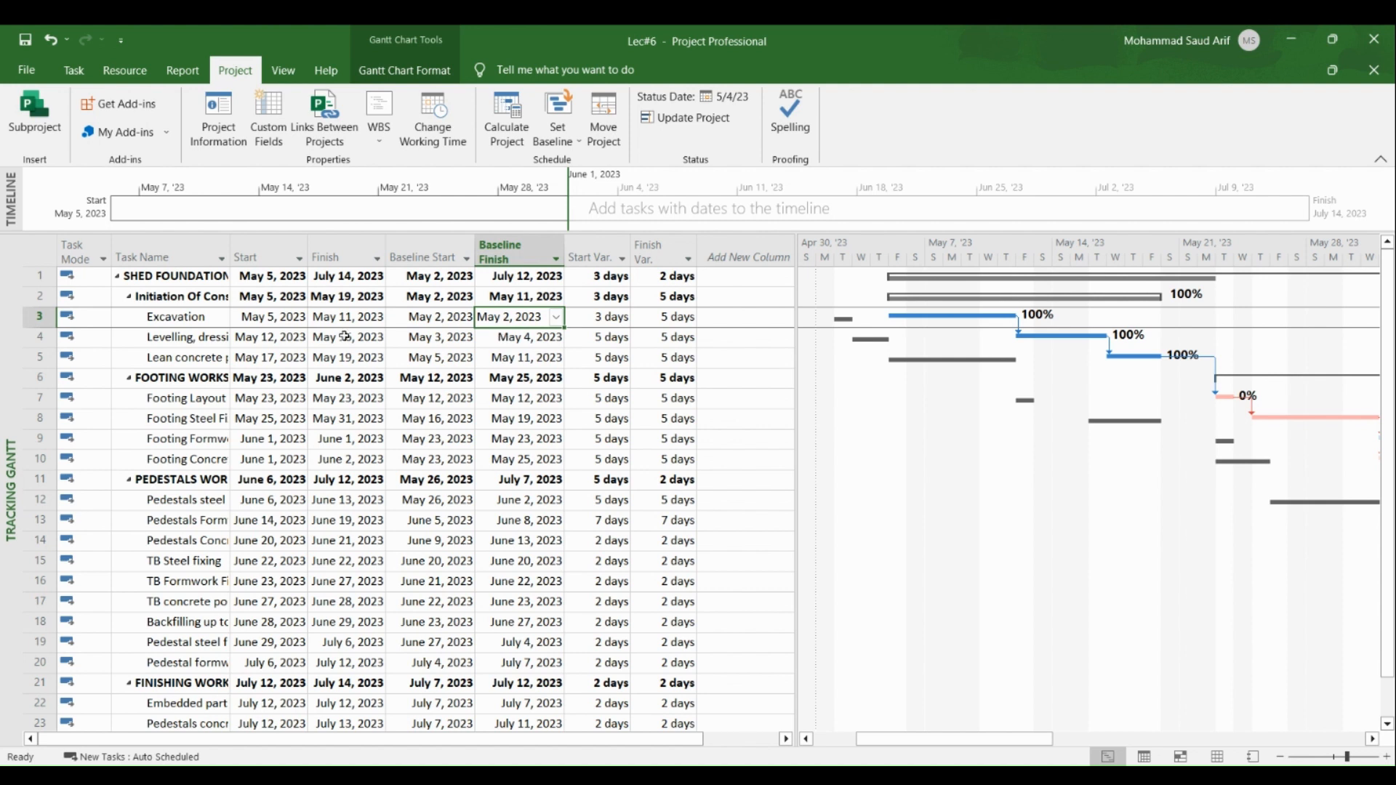
click(282, 321)
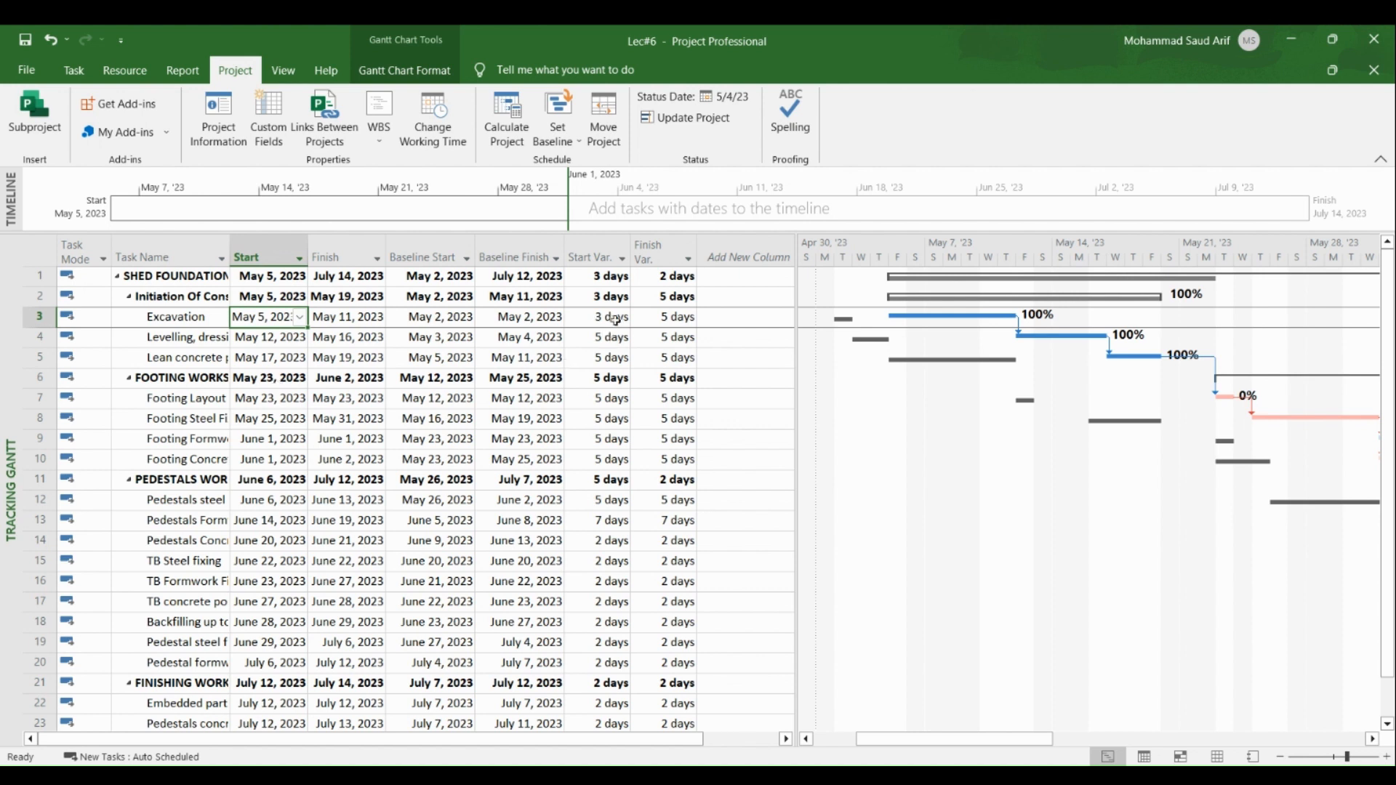
click(353, 318)
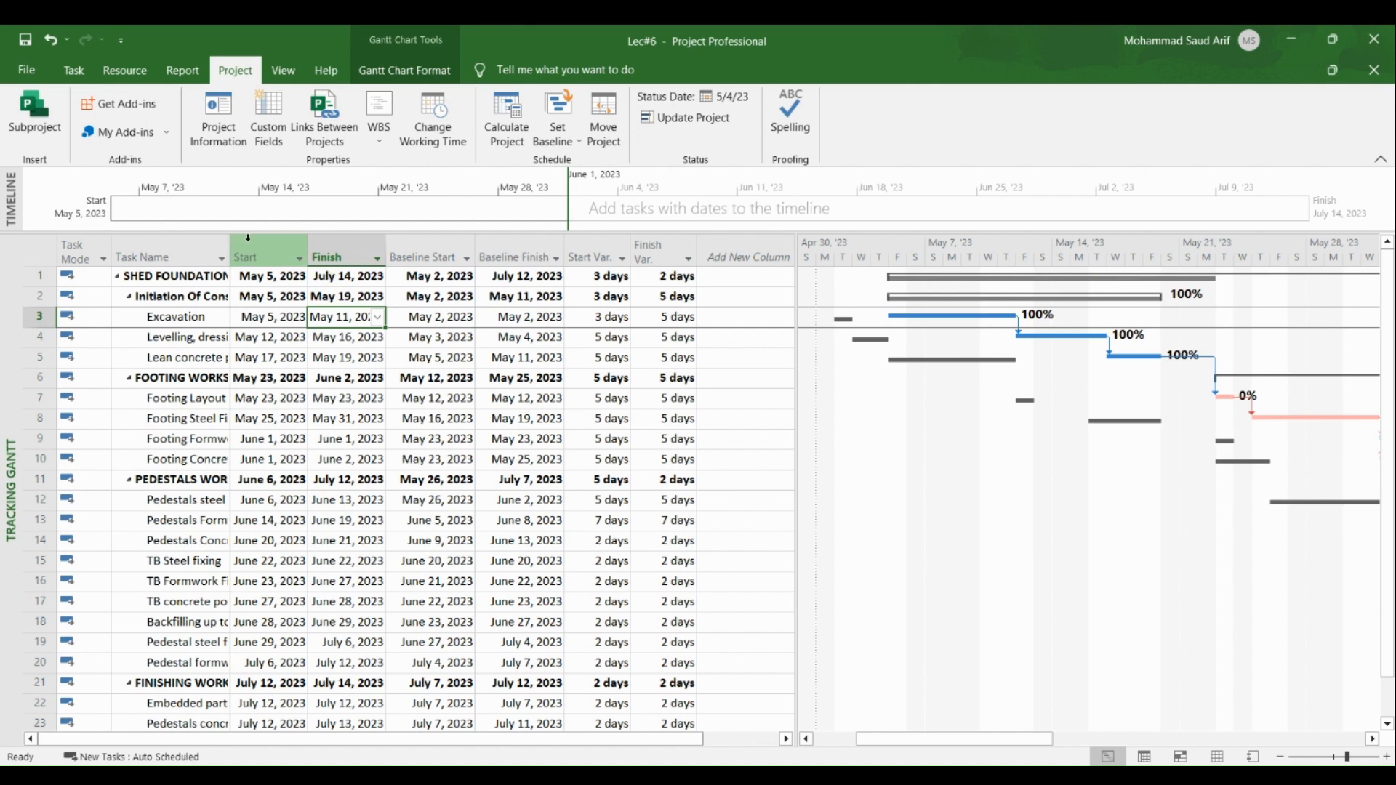
drag(229, 240, 265, 248)
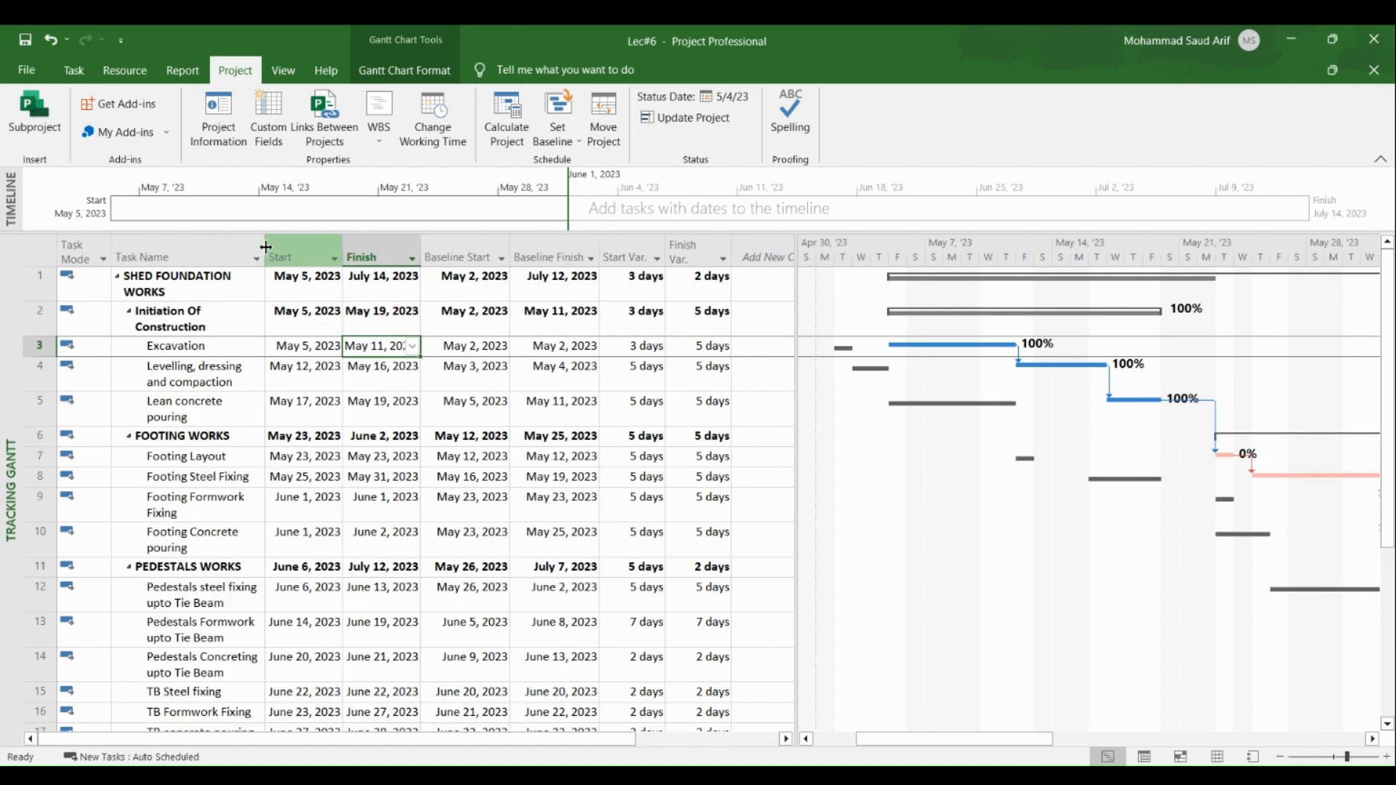
click(719, 315)
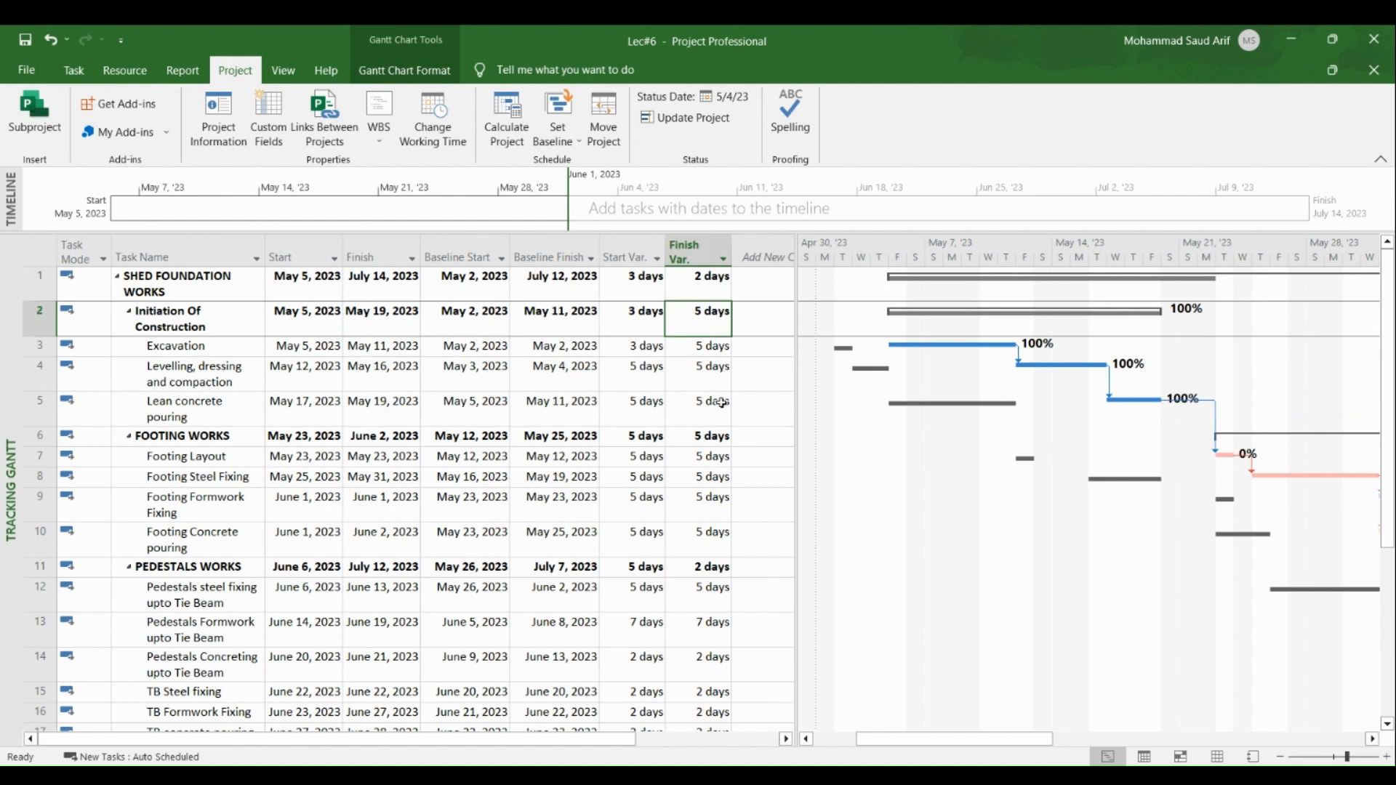
Step: Compare the start and finish of Levelling, dressing and compaction with its baseline dates and examine its start variance
click(316, 381)
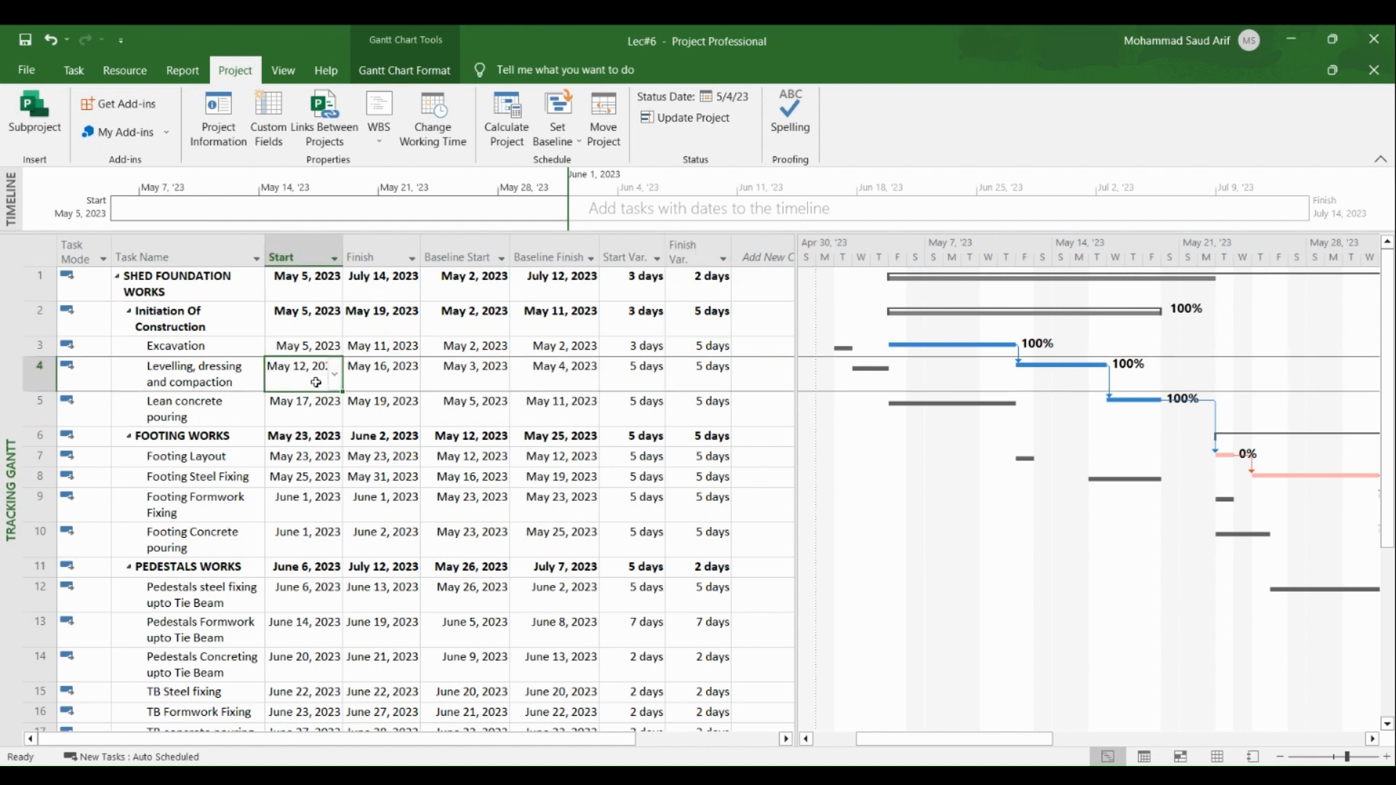
click(476, 384)
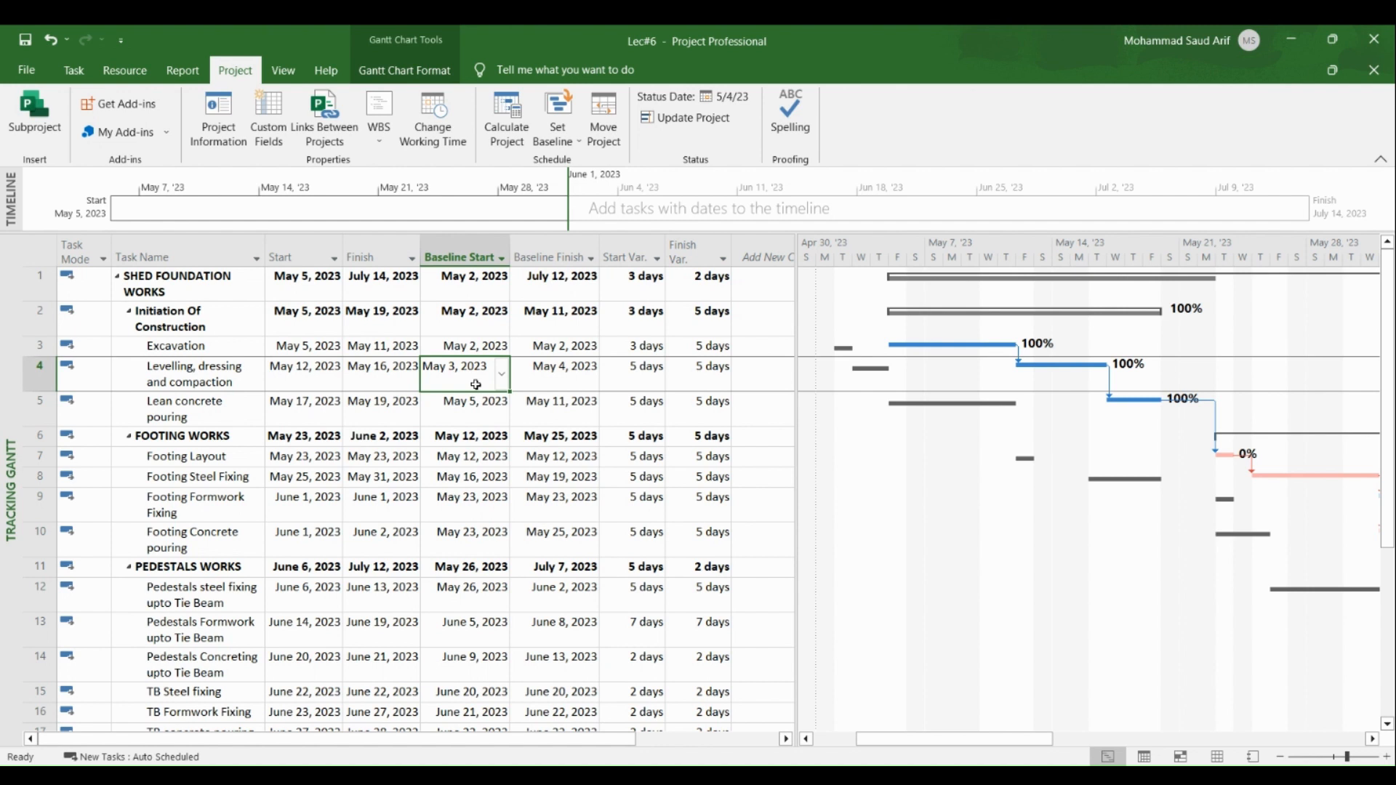
click(553, 381)
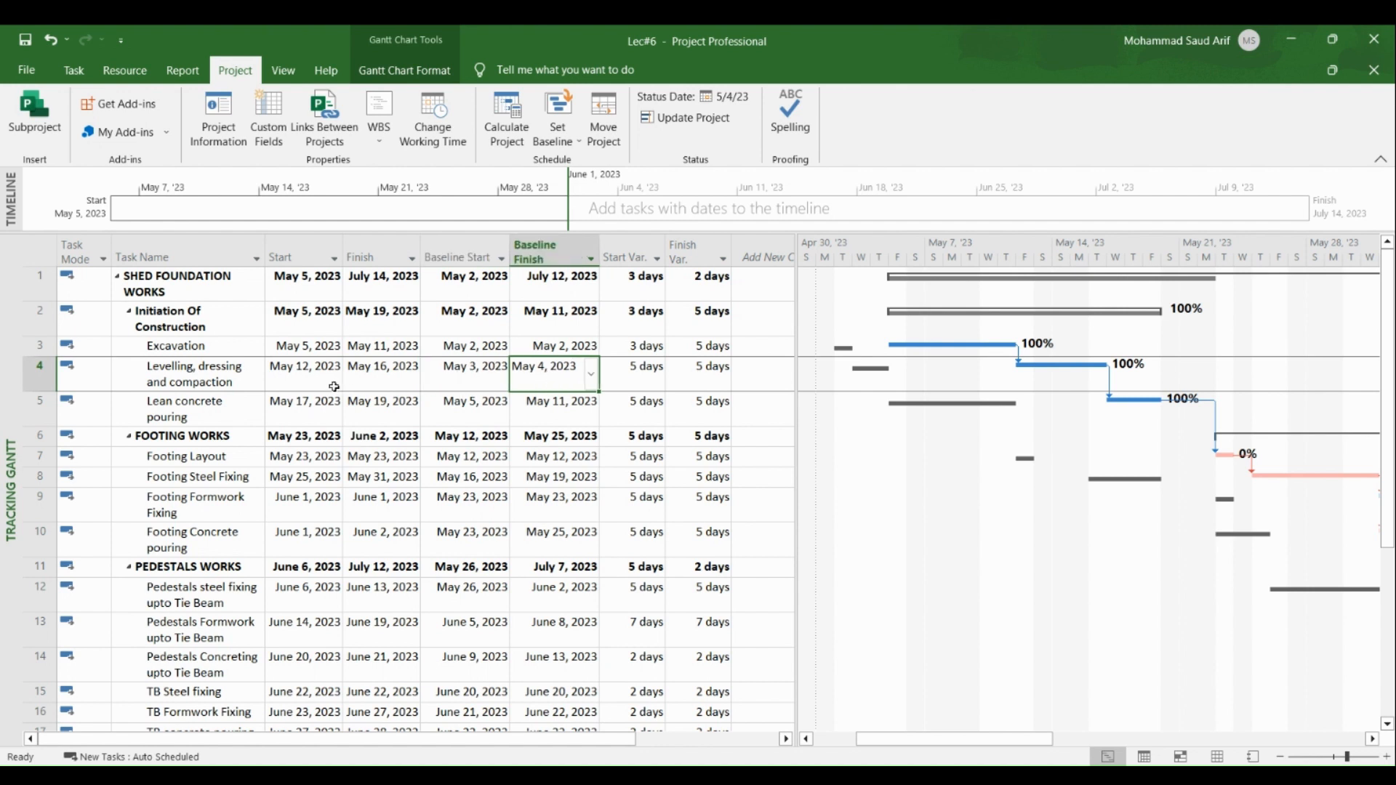
click(311, 376)
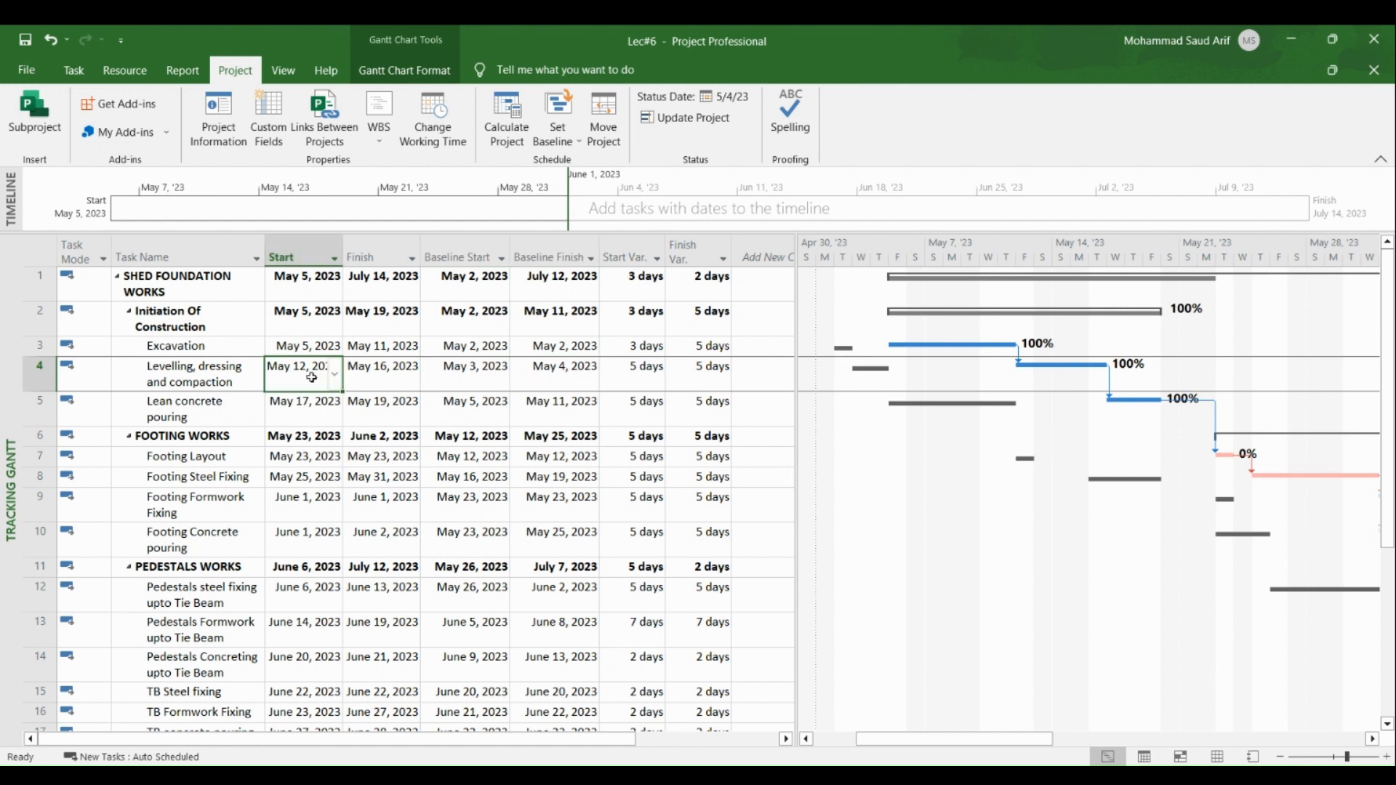
click(384, 375)
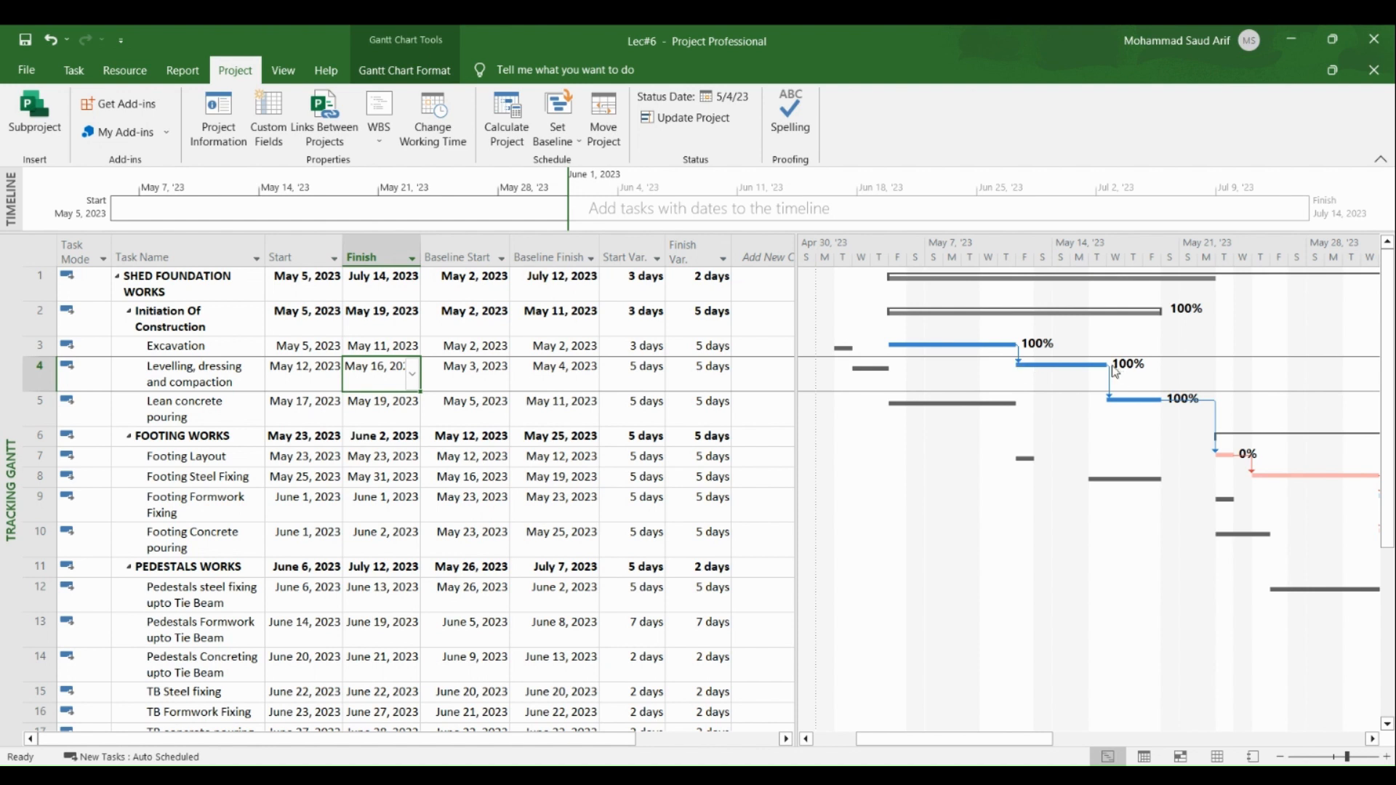
click(644, 364)
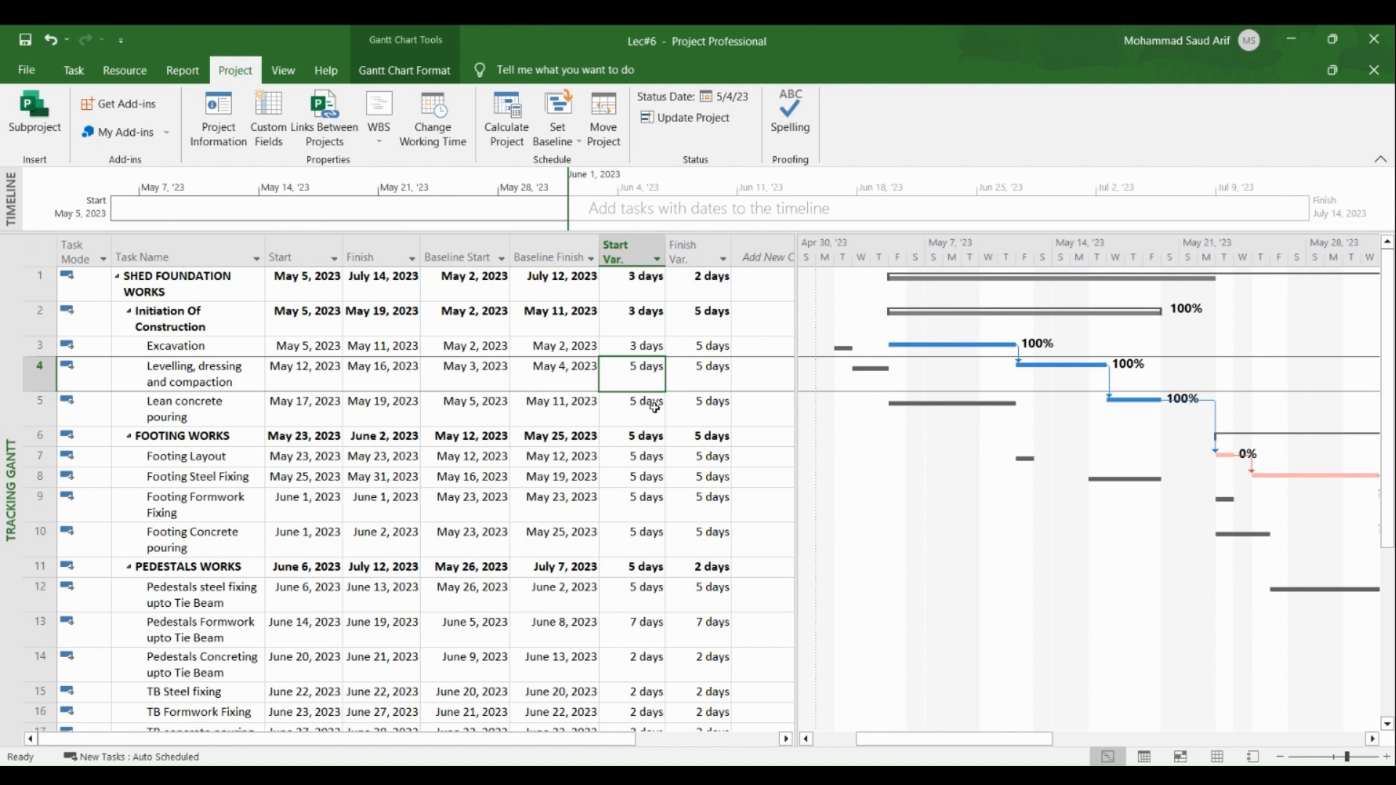
Step: Apply the Cost table beside the Tracking Gantt chart and examine the baseline costs and cost variances
click(31, 245)
right_click(31, 245)
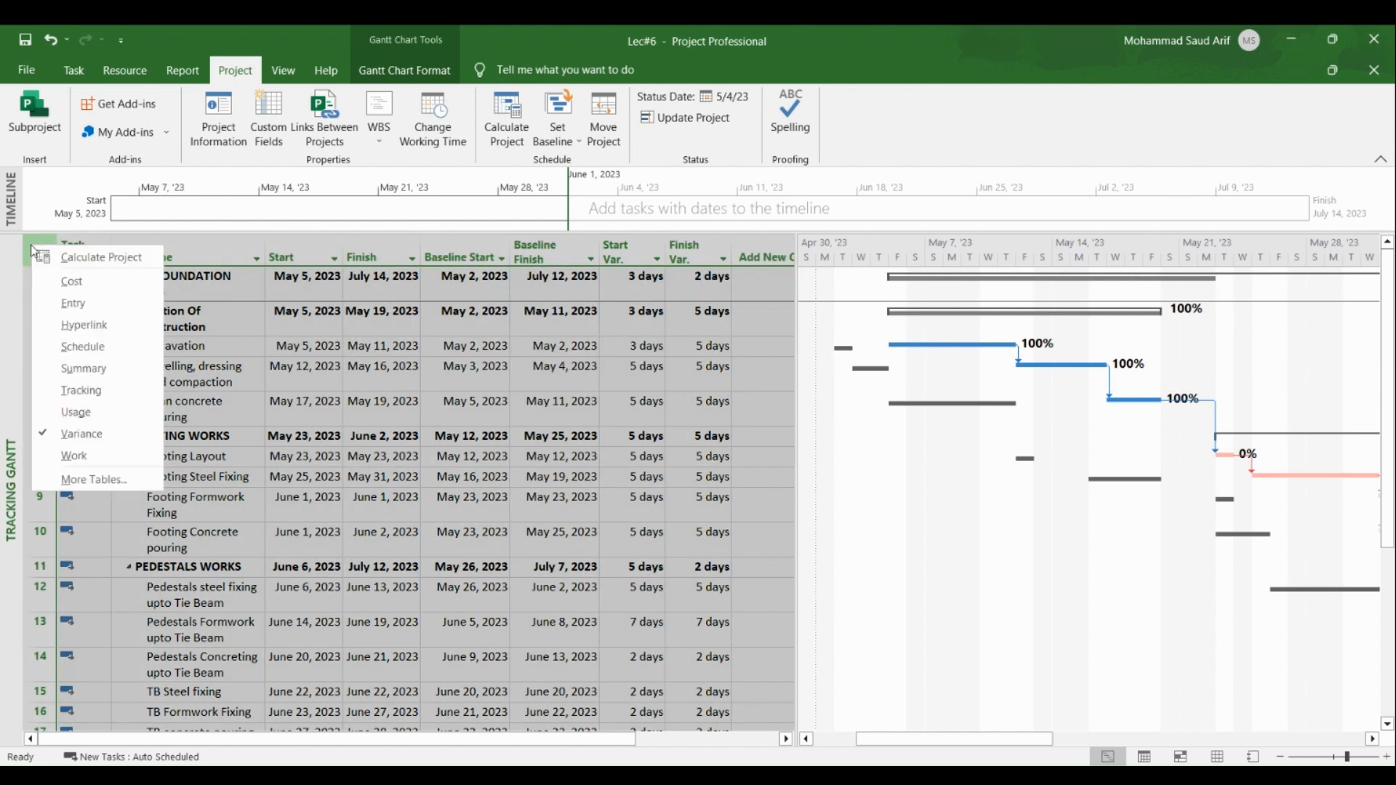
click(42, 283)
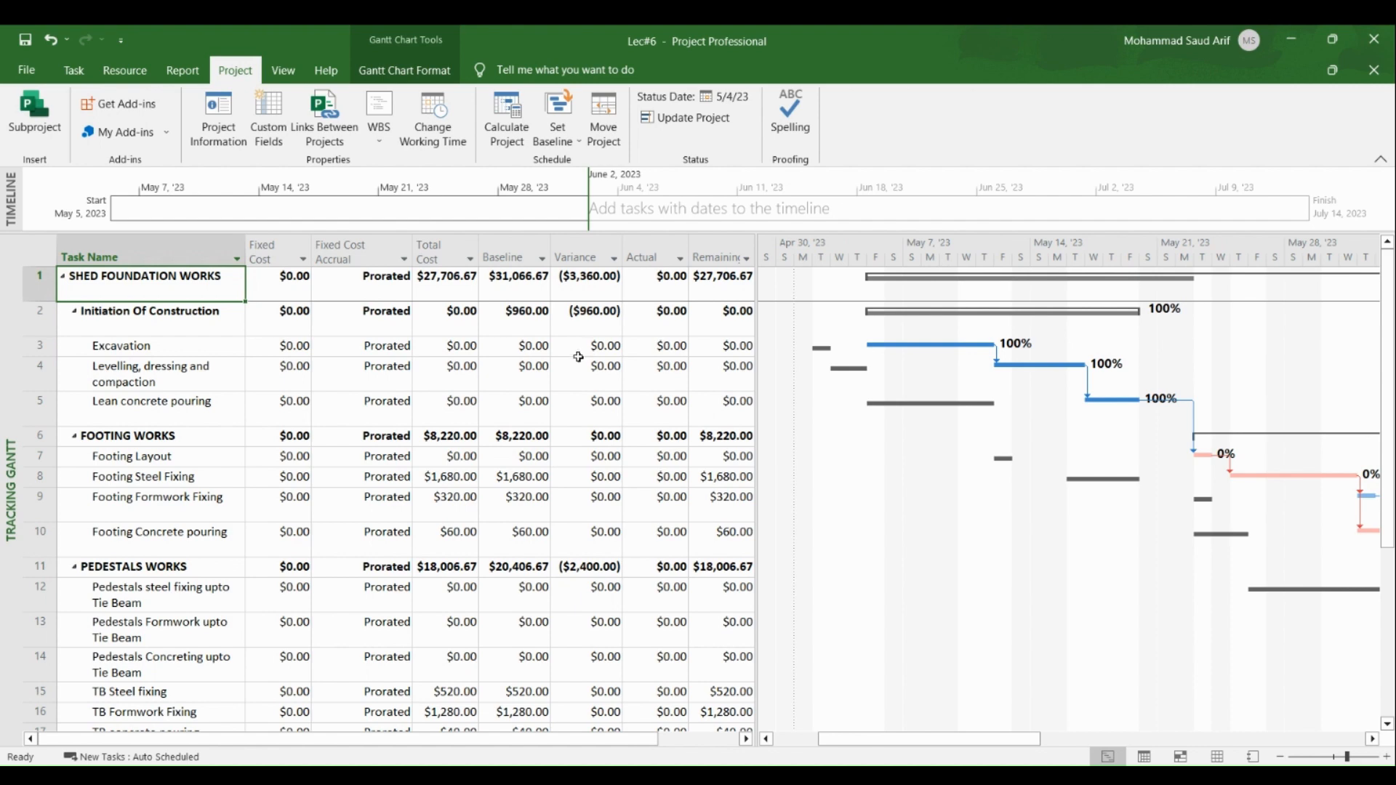
Step: Bring back the Variance table in the Tracking Gantt view and review the tasks' start and finish variances
right_click(33, 254)
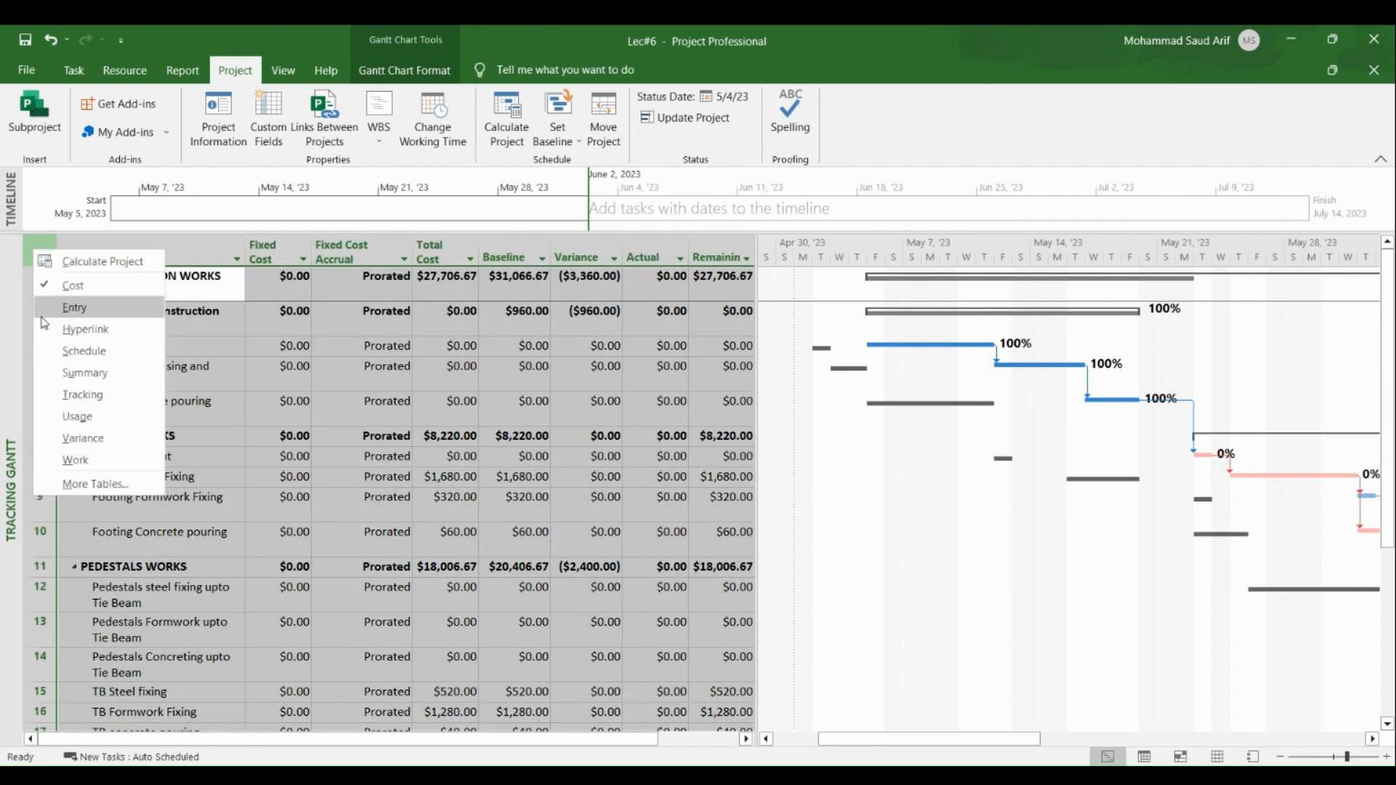
right_click(7, 409)
right_click(7, 408)
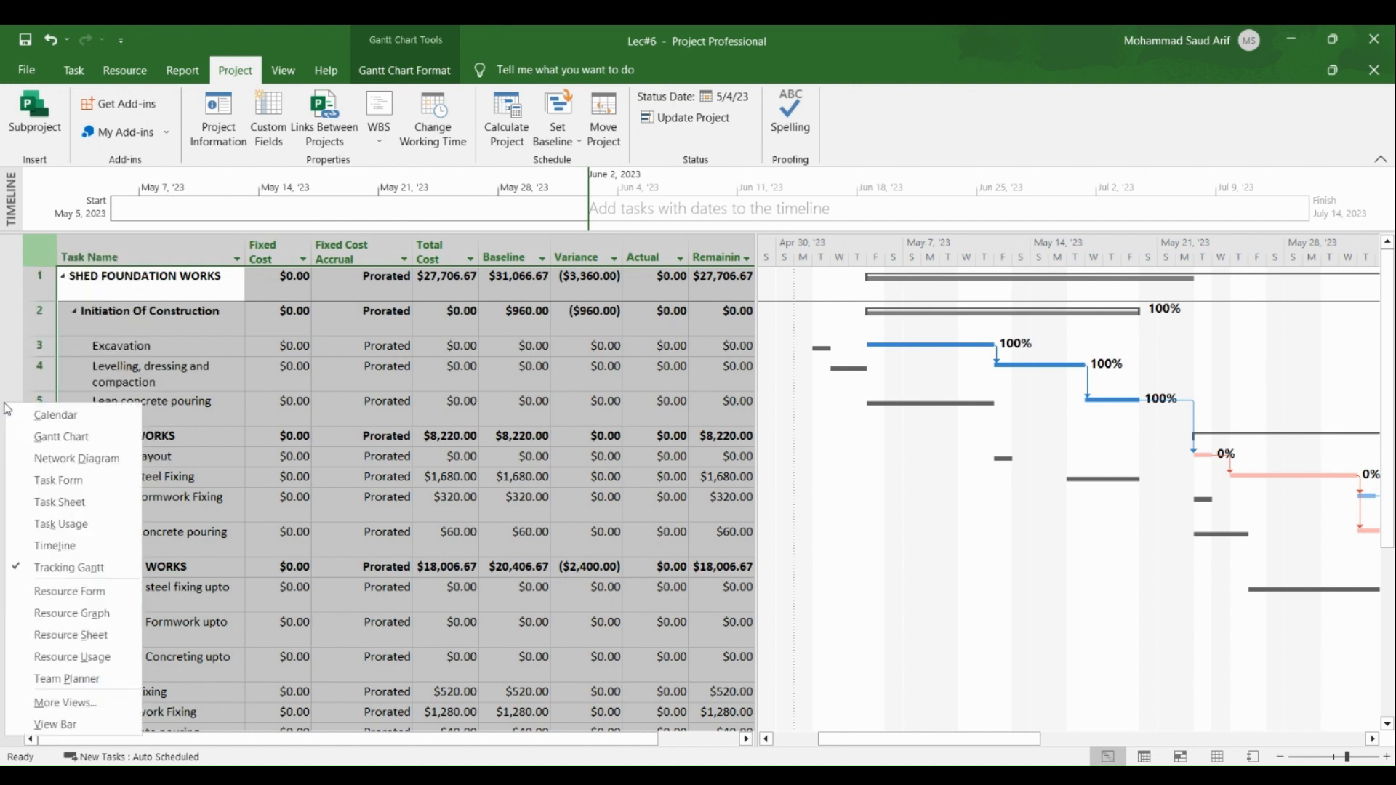
right_click(38, 242)
right_click(38, 242)
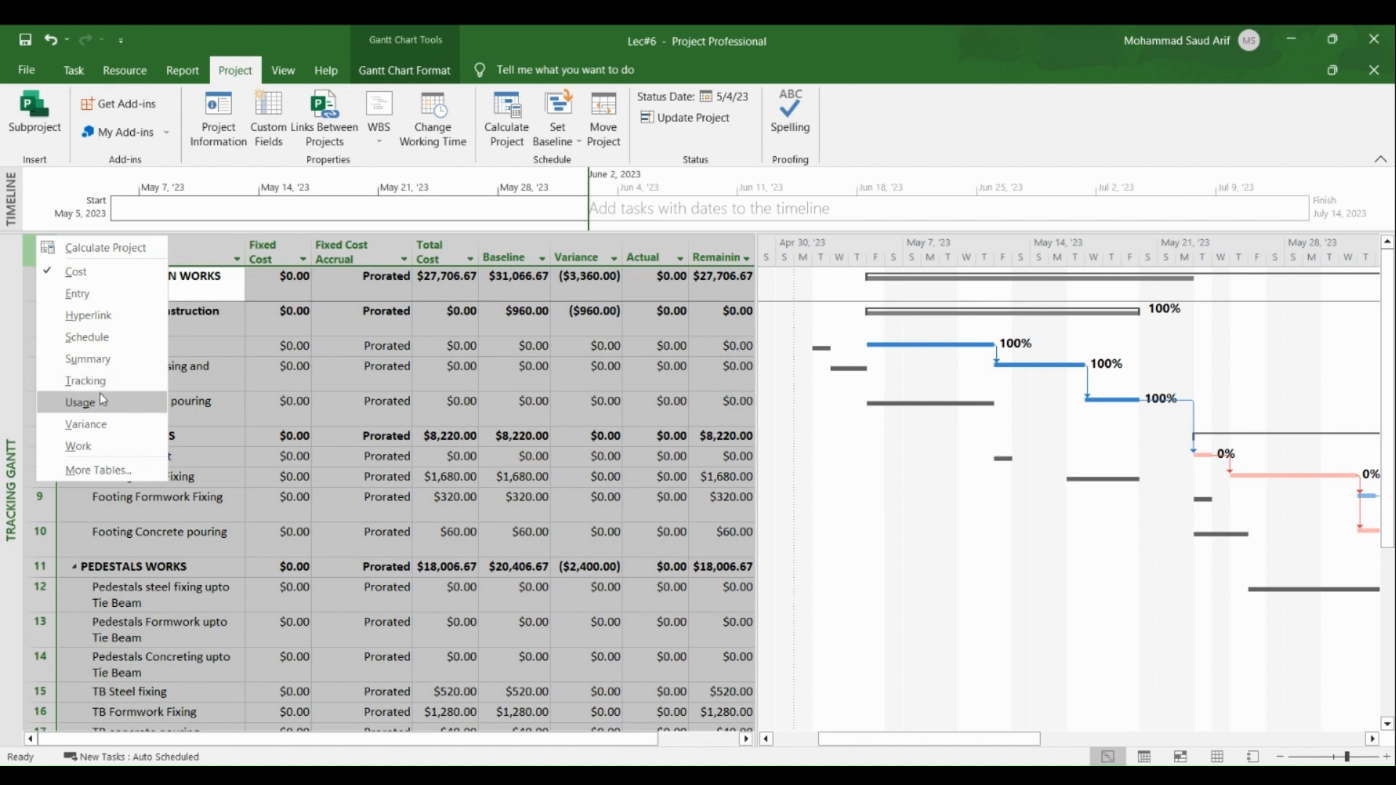
click(101, 426)
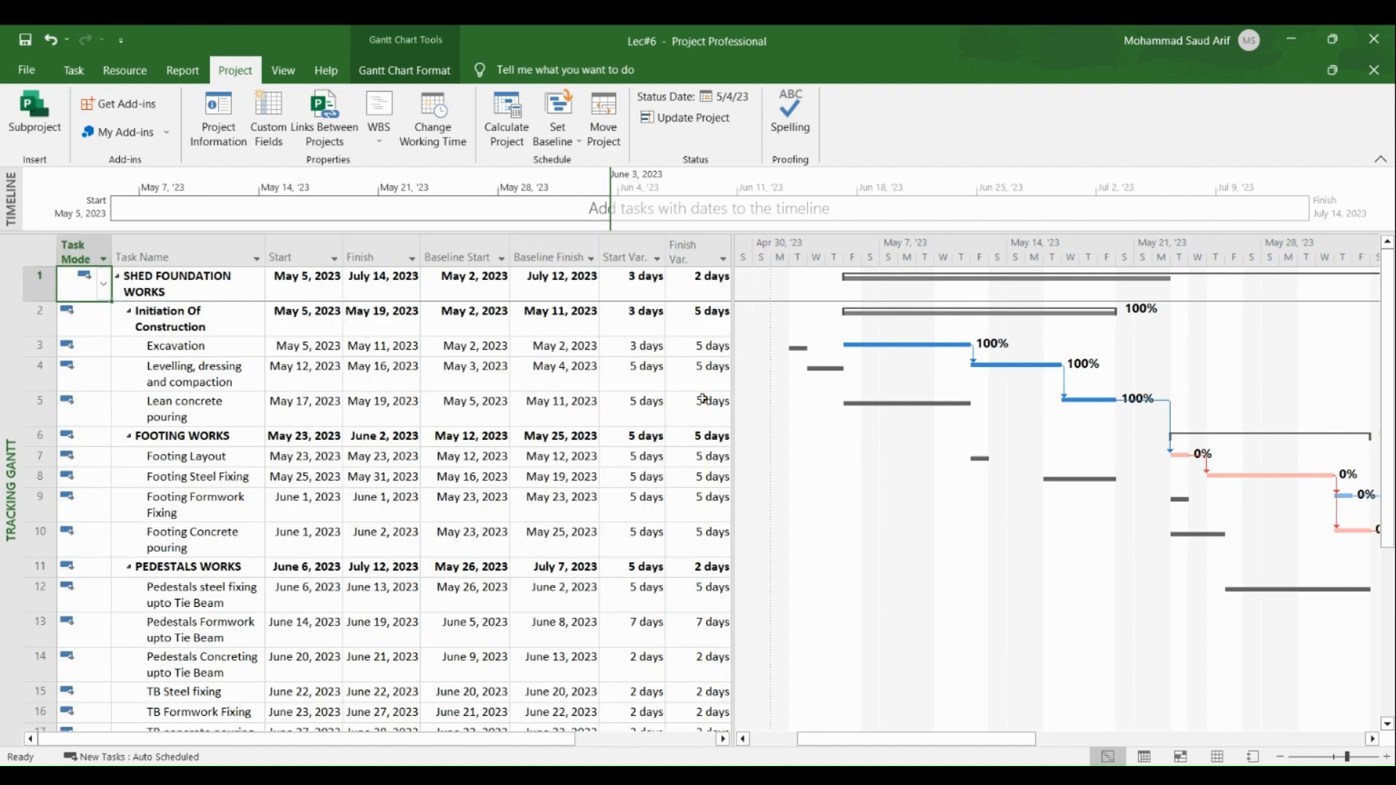
mouse_move(733, 393)
mouse_down()
mouse_move(880, 399)
mouse_move(759, 400)
mouse_up()
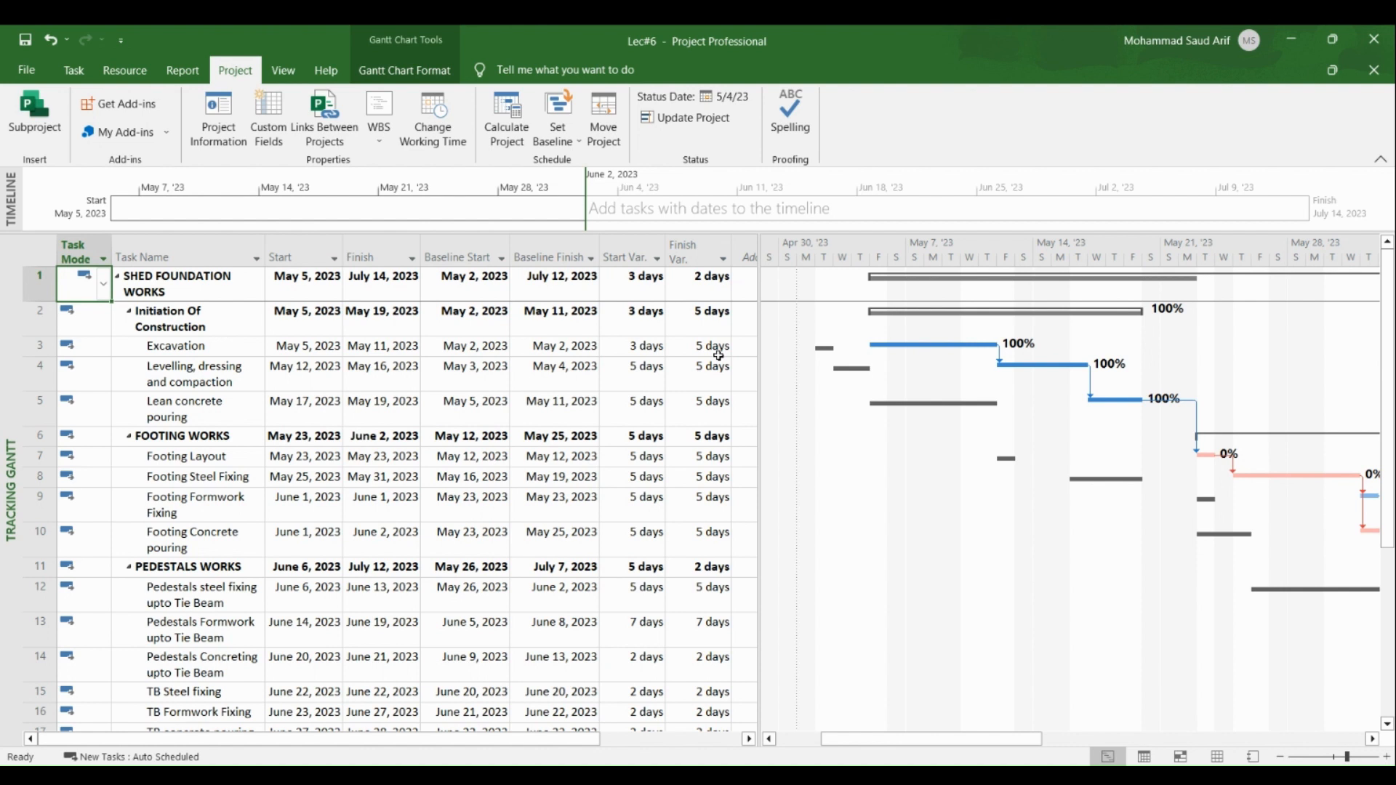
Step: Check the project dates in Project Information without changing them, and apply the Cost table to the task list
click(218, 118)
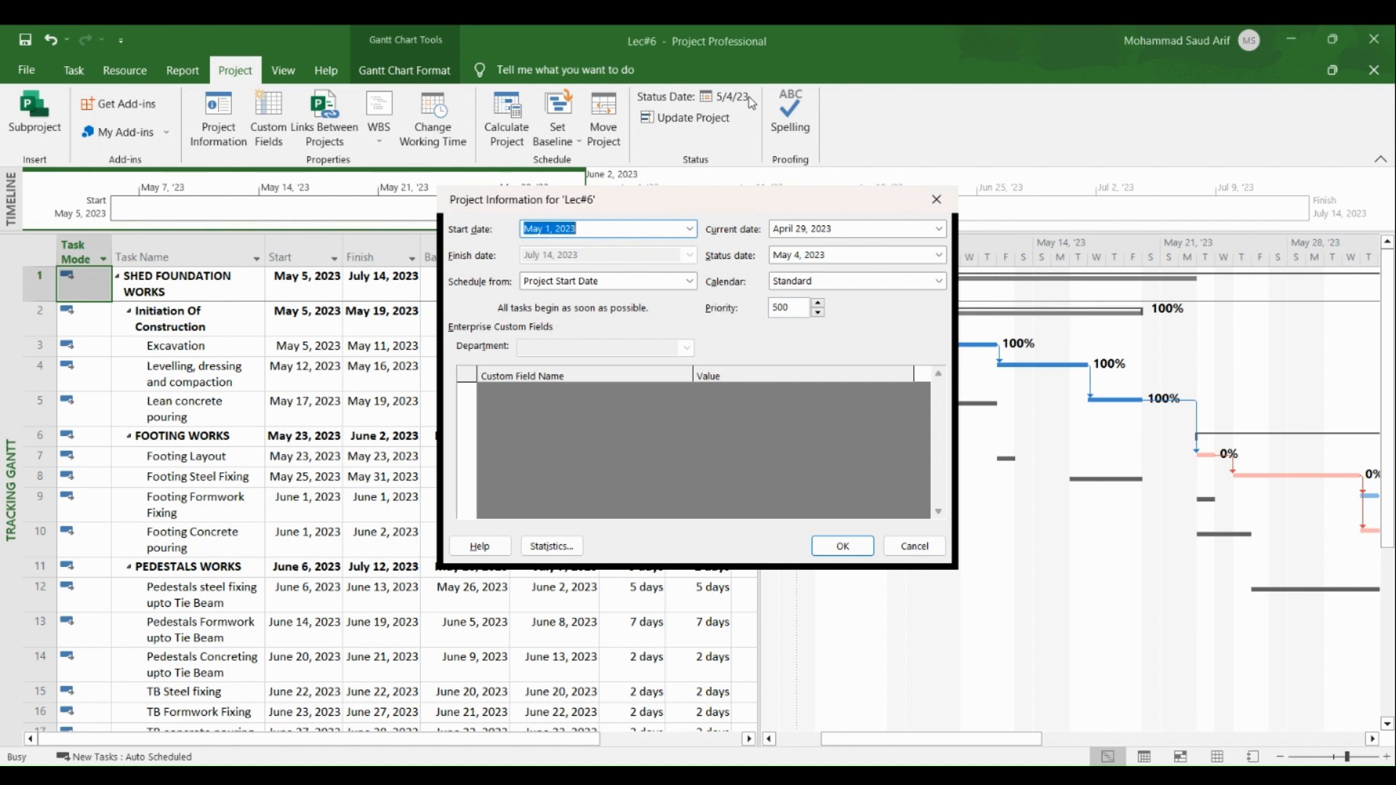
click(936, 199)
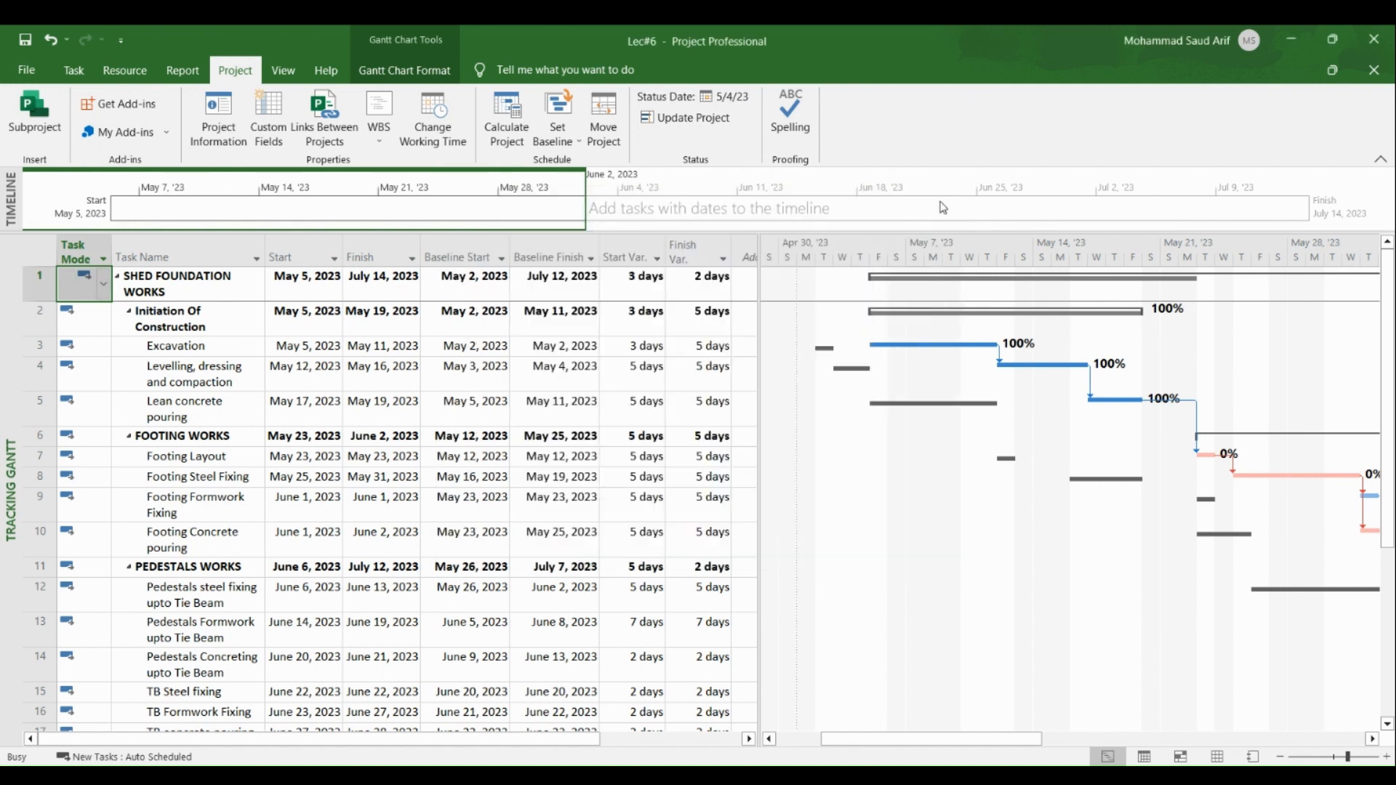
click(25, 248)
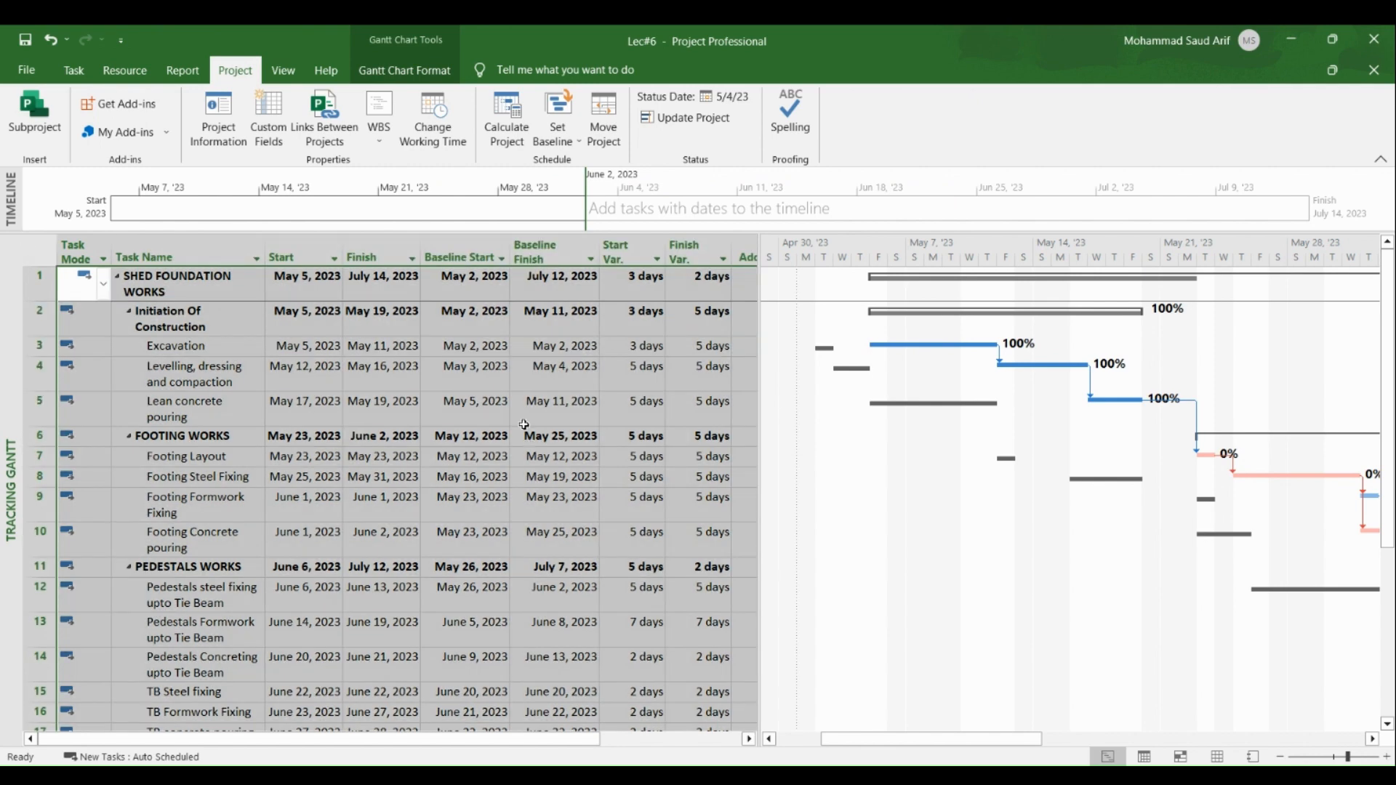
right_click(33, 245)
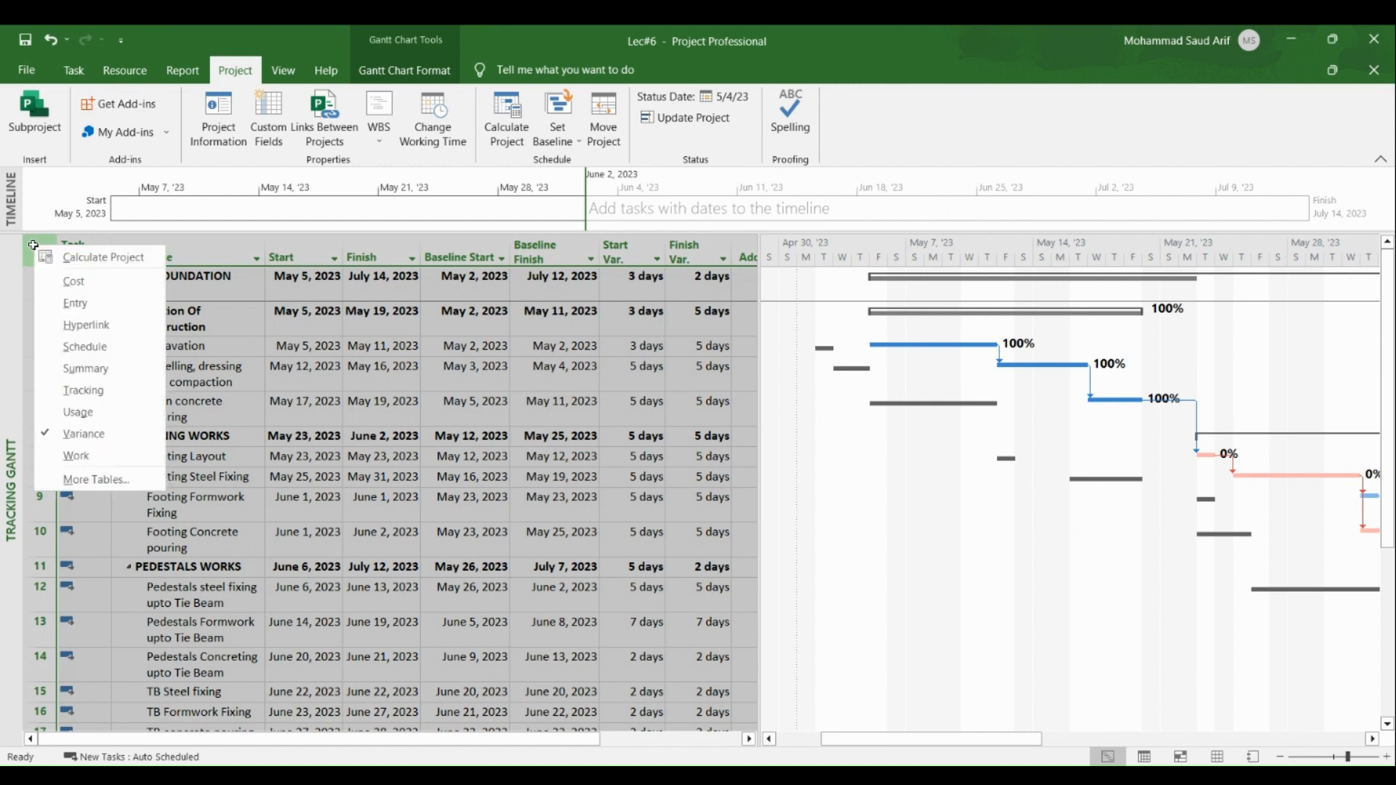
click(51, 282)
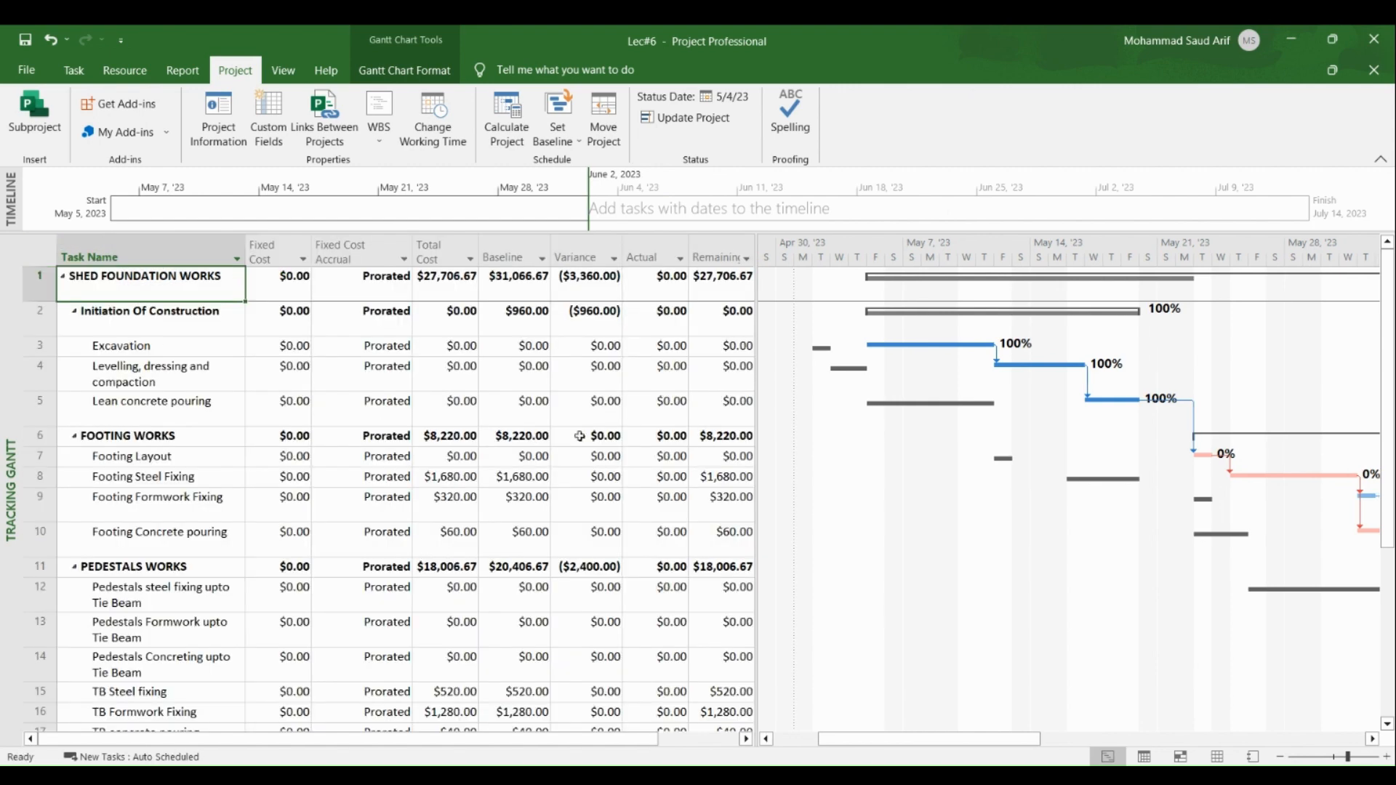